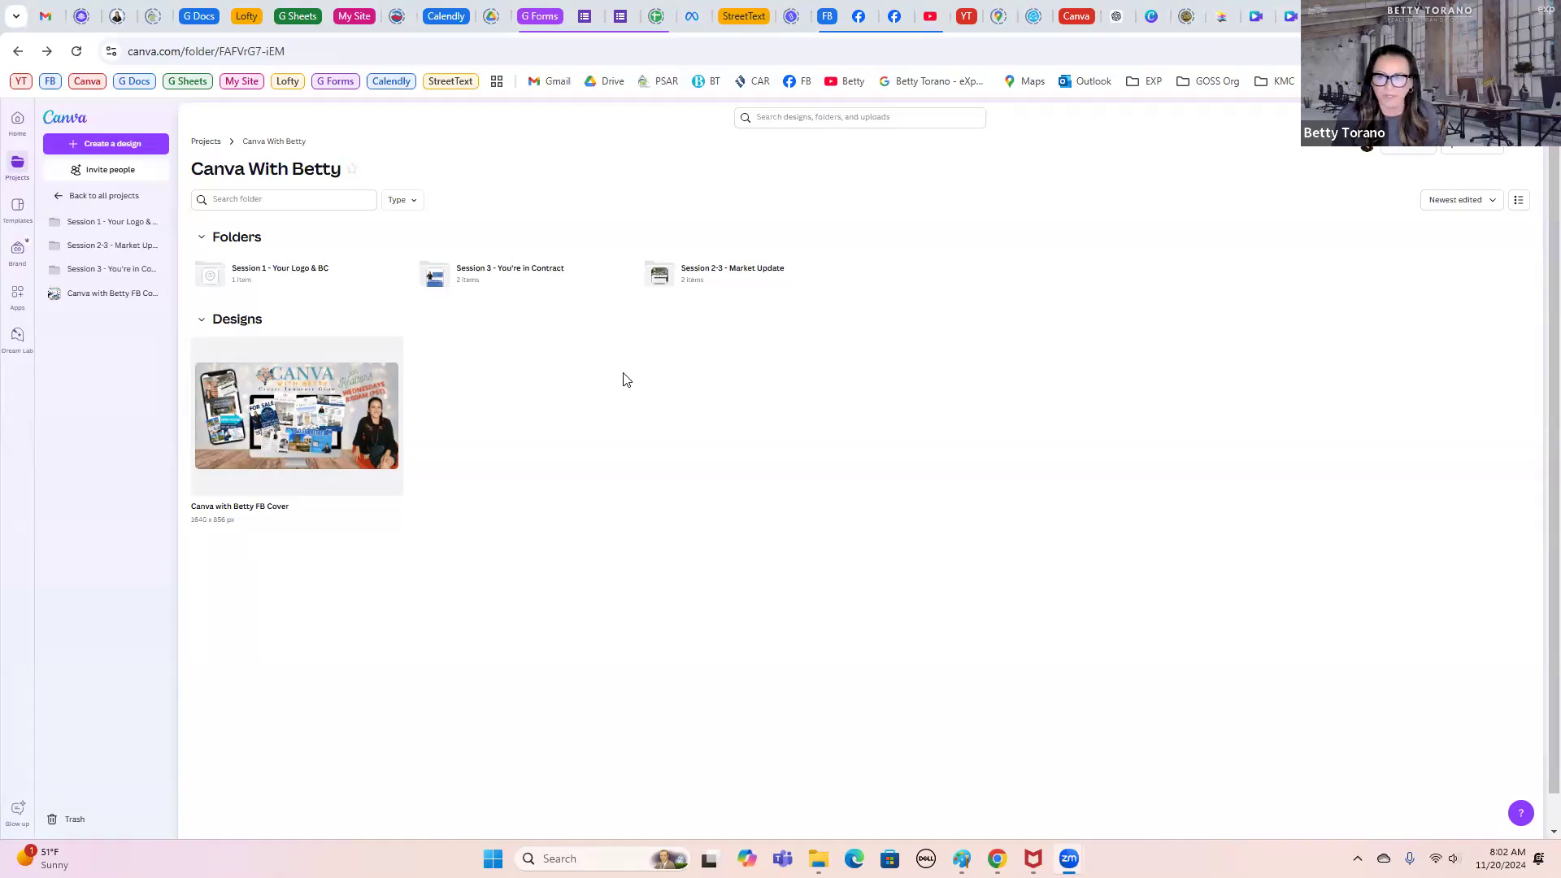
Step: Open the SDCWMU 10-28-11-3 Video design from the Session 2-3 - Market Update folder as a reference
{"action": "left_click", "coordinate": [696, 274]}
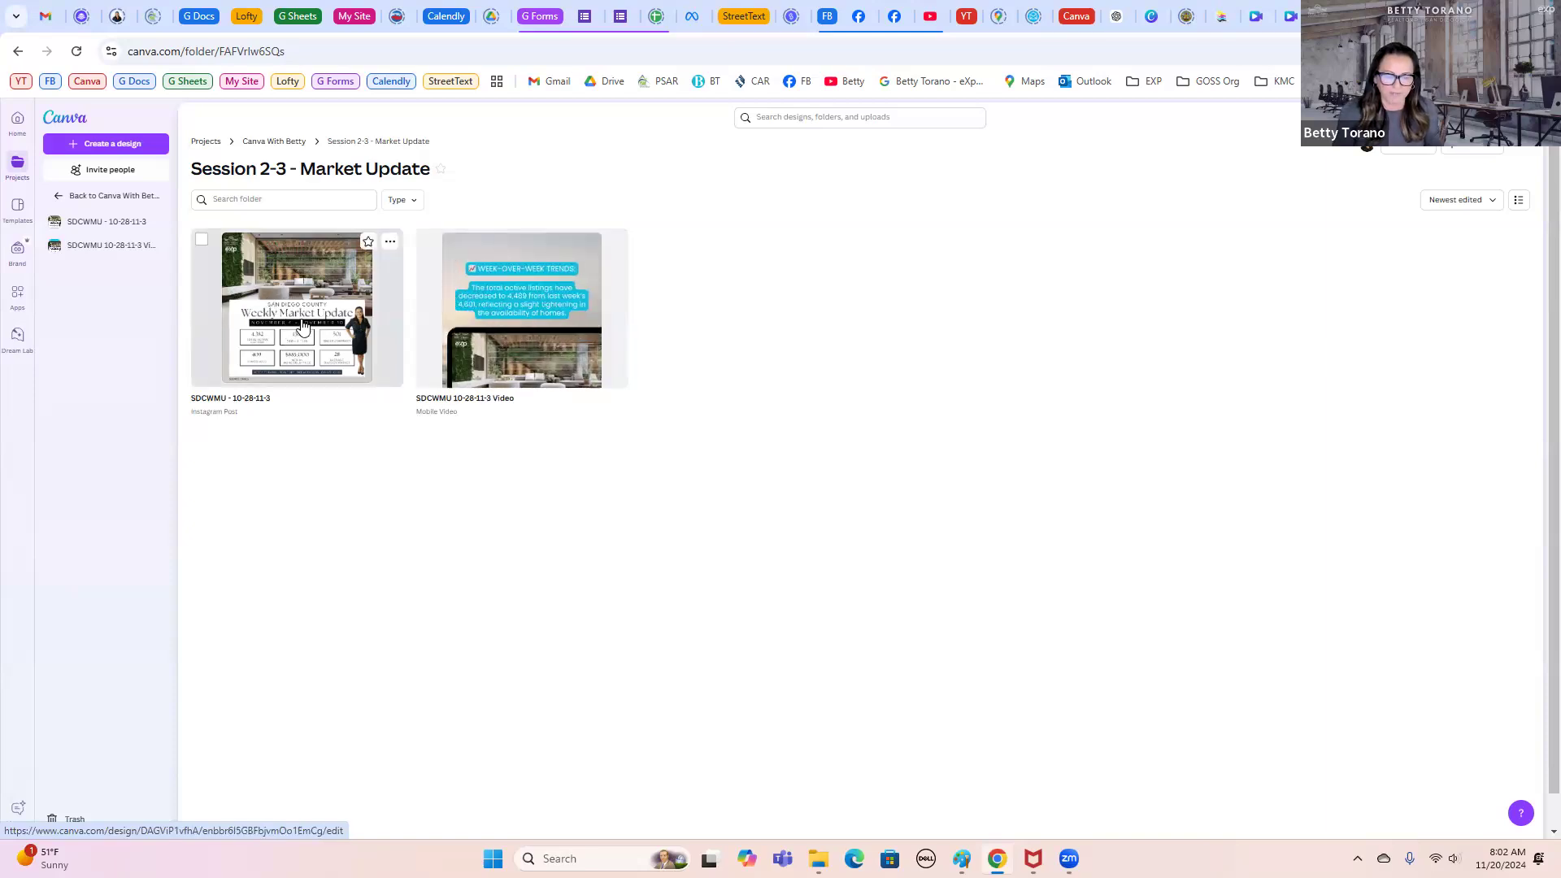
{"action": "left_click", "coordinate": [533, 359]}
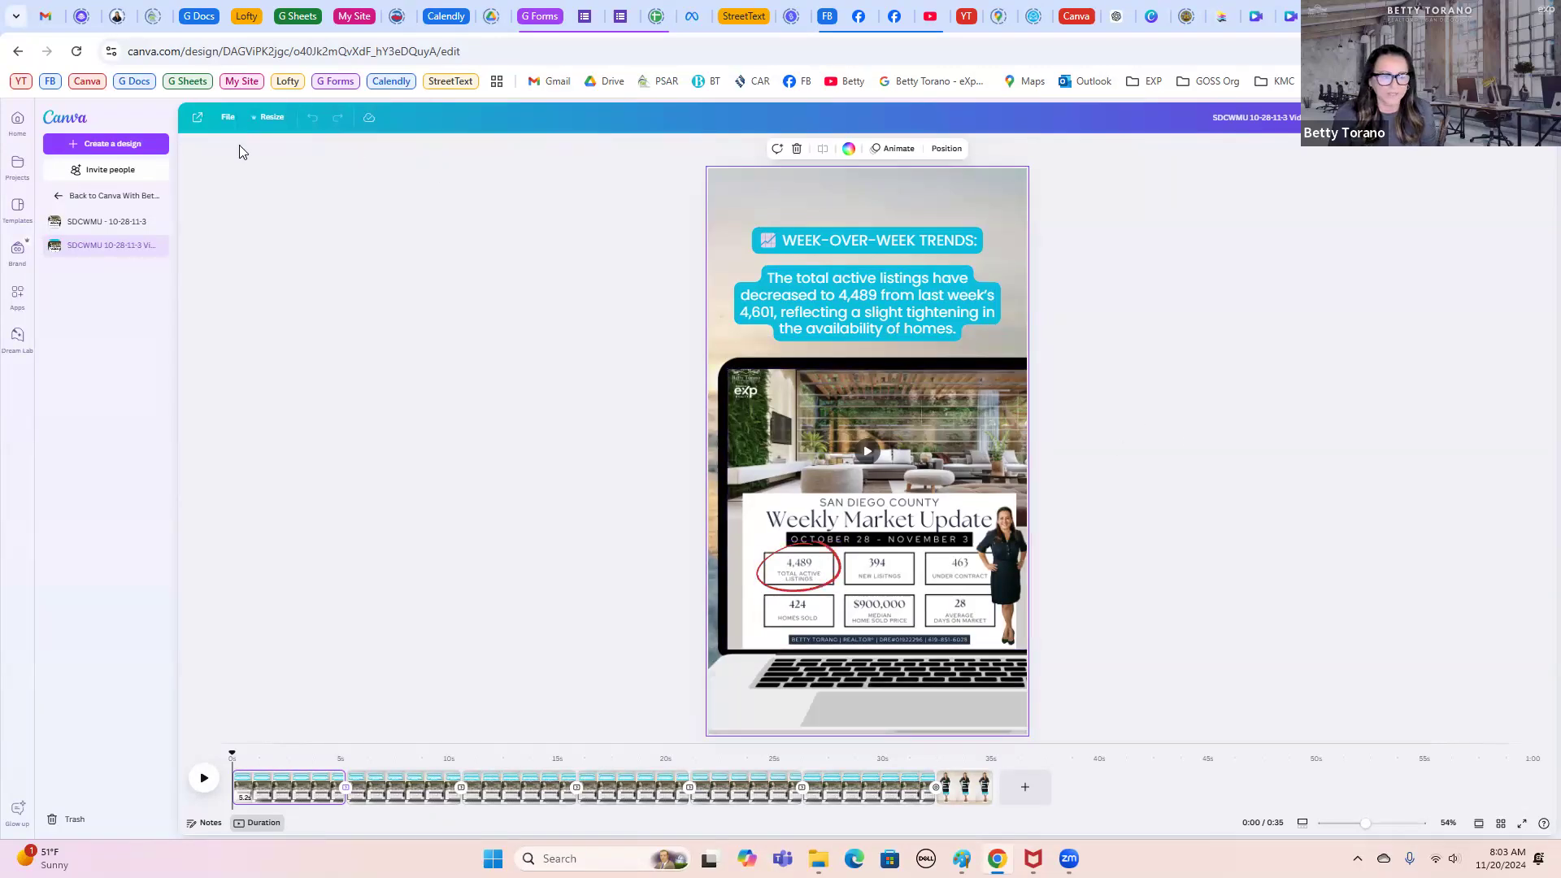
Step: Create a new blank Instagram Reel video design
{"action": "left_click", "coordinate": [98, 146]}
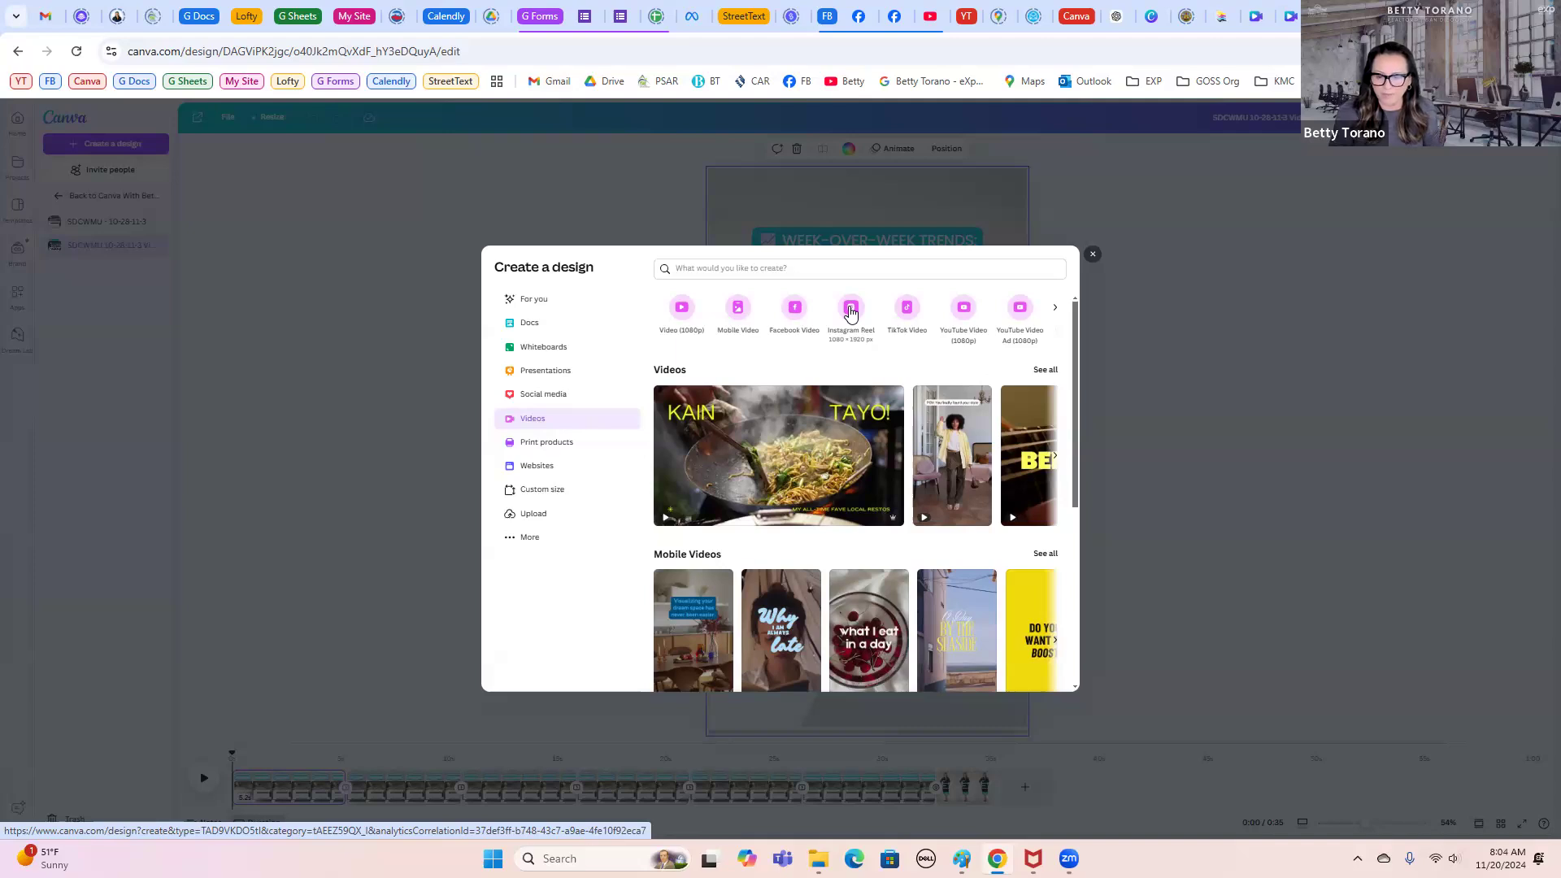
{"action": "left_click", "coordinate": [852, 313]}
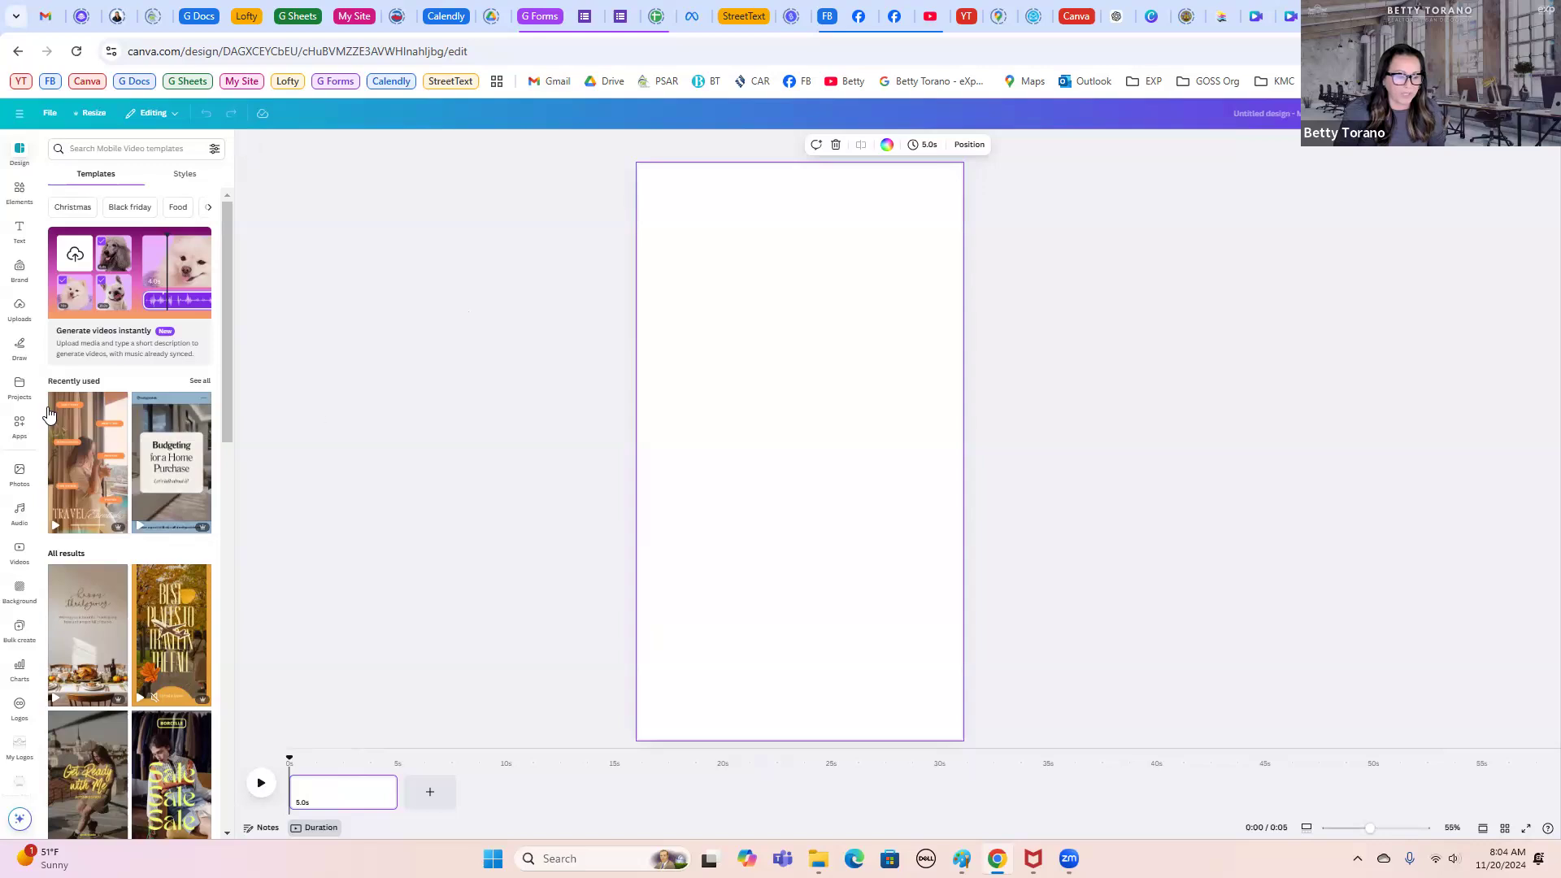
Step: Upload the SDCWMU - 11-11-11-17 image from the Downloads folder to the design's uploads
{"action": "left_click", "coordinate": [16, 309]}
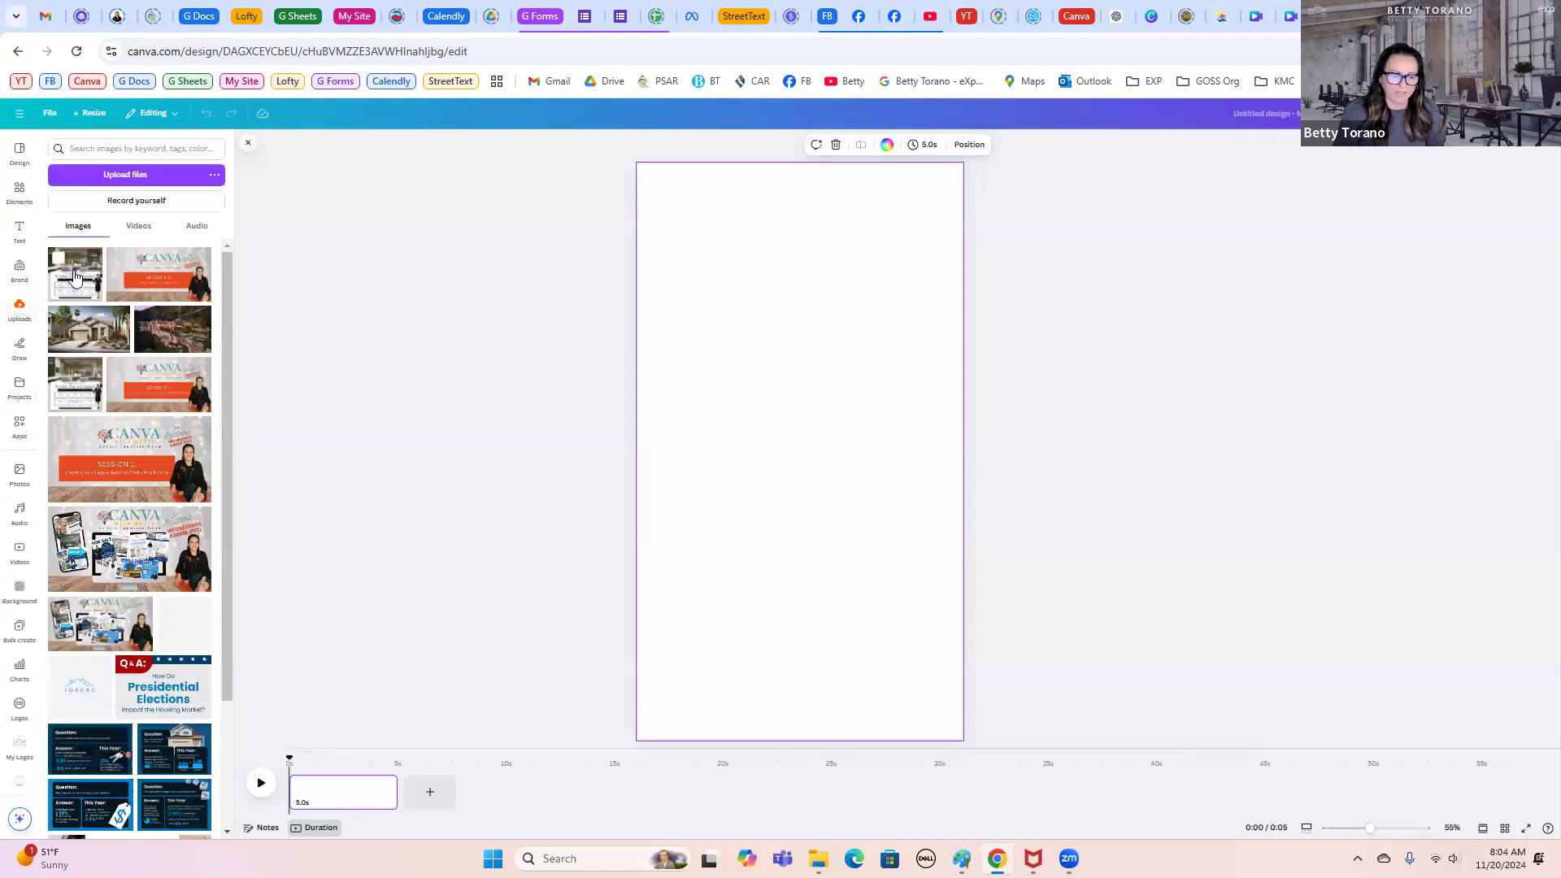
{"action": "left_click", "coordinate": [131, 179]}
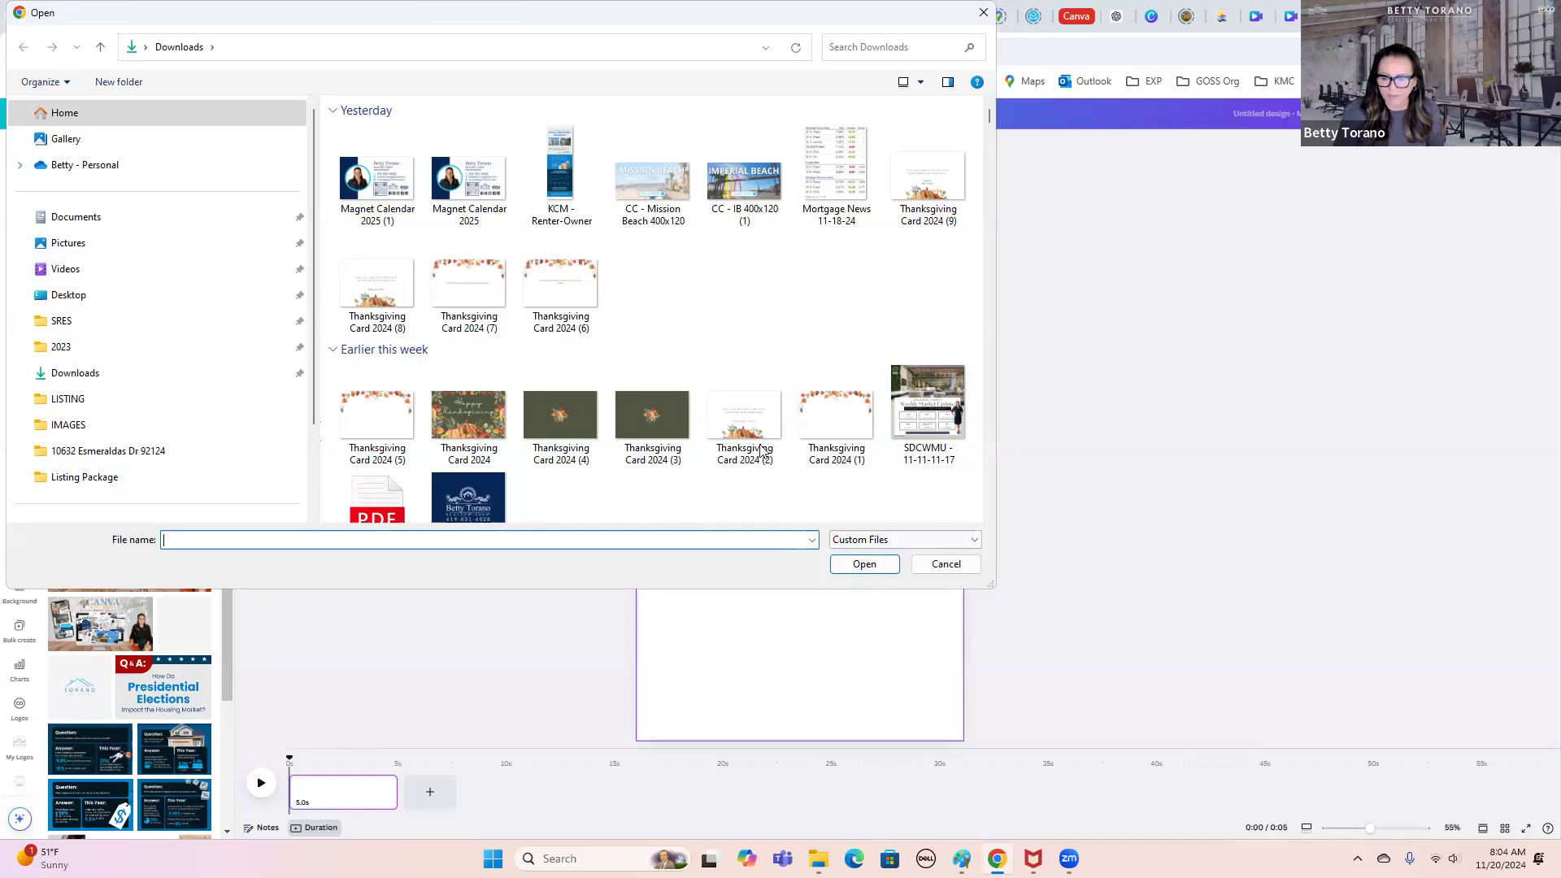
{"action": "left_click", "coordinate": [956, 427]}
{"action": "left_click", "coordinate": [866, 568]}
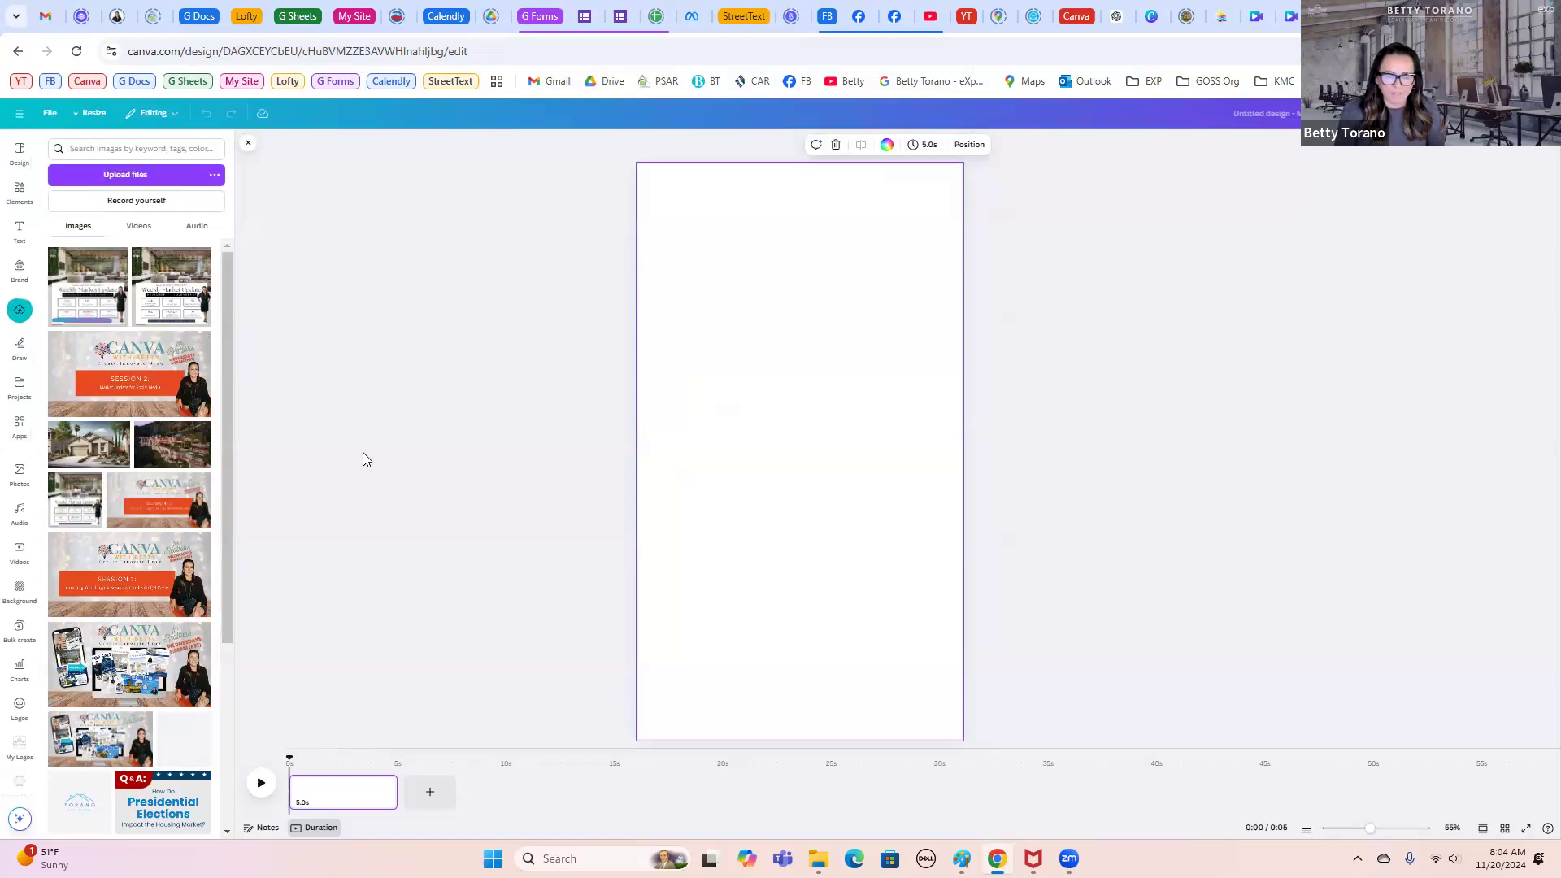
Step: View the finished November 11 - November 17 market update video for reference and return to the blank design
{"action": "left_click", "coordinate": [1257, 16]}
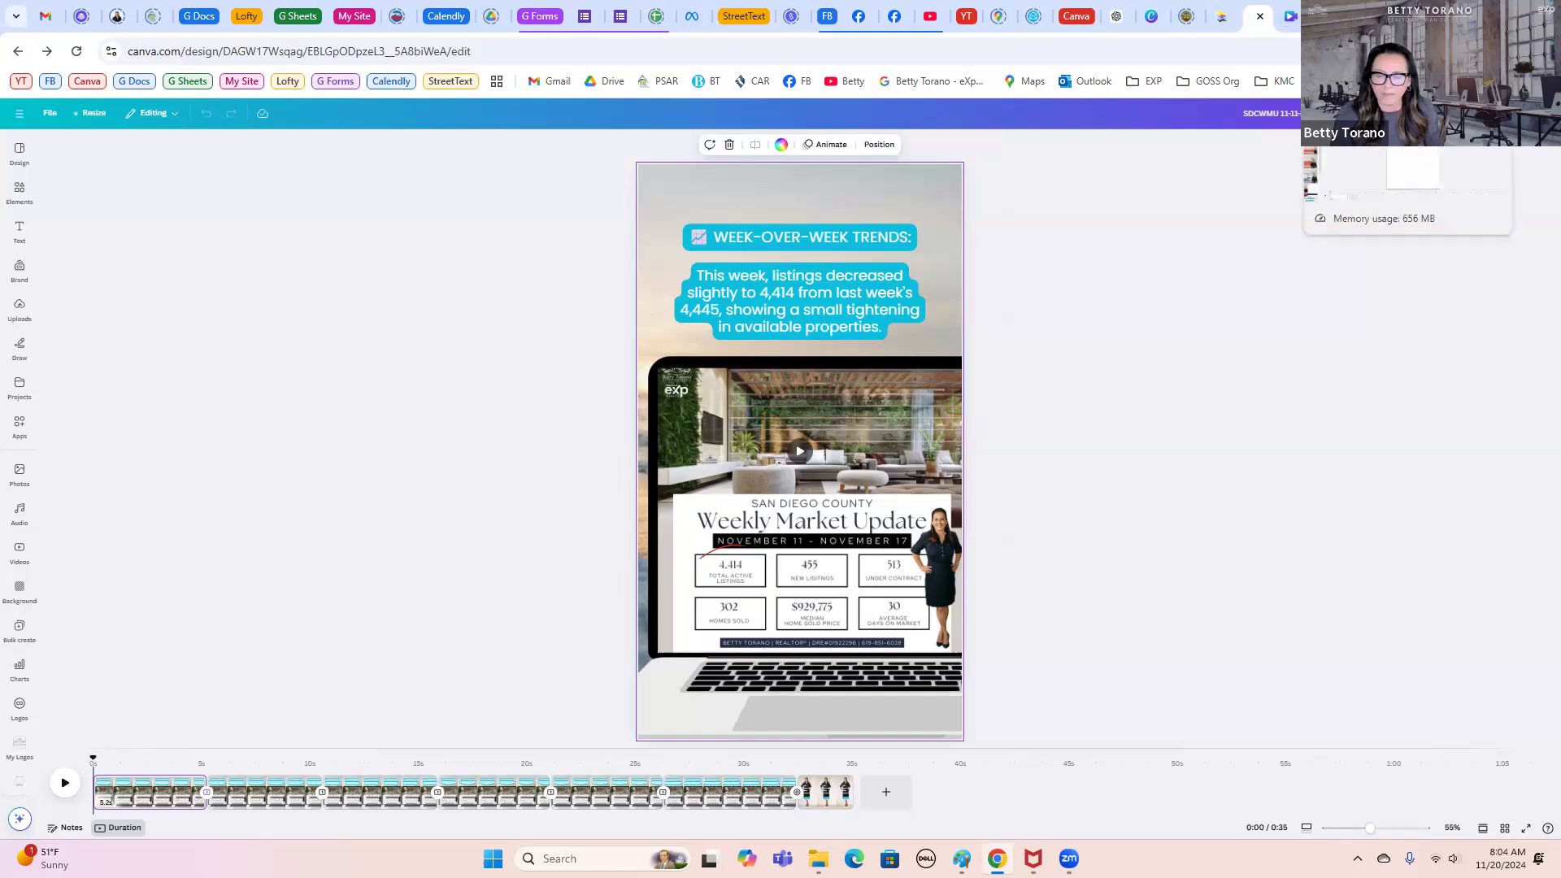
{"action": "left_click", "coordinate": [1324, 16]}
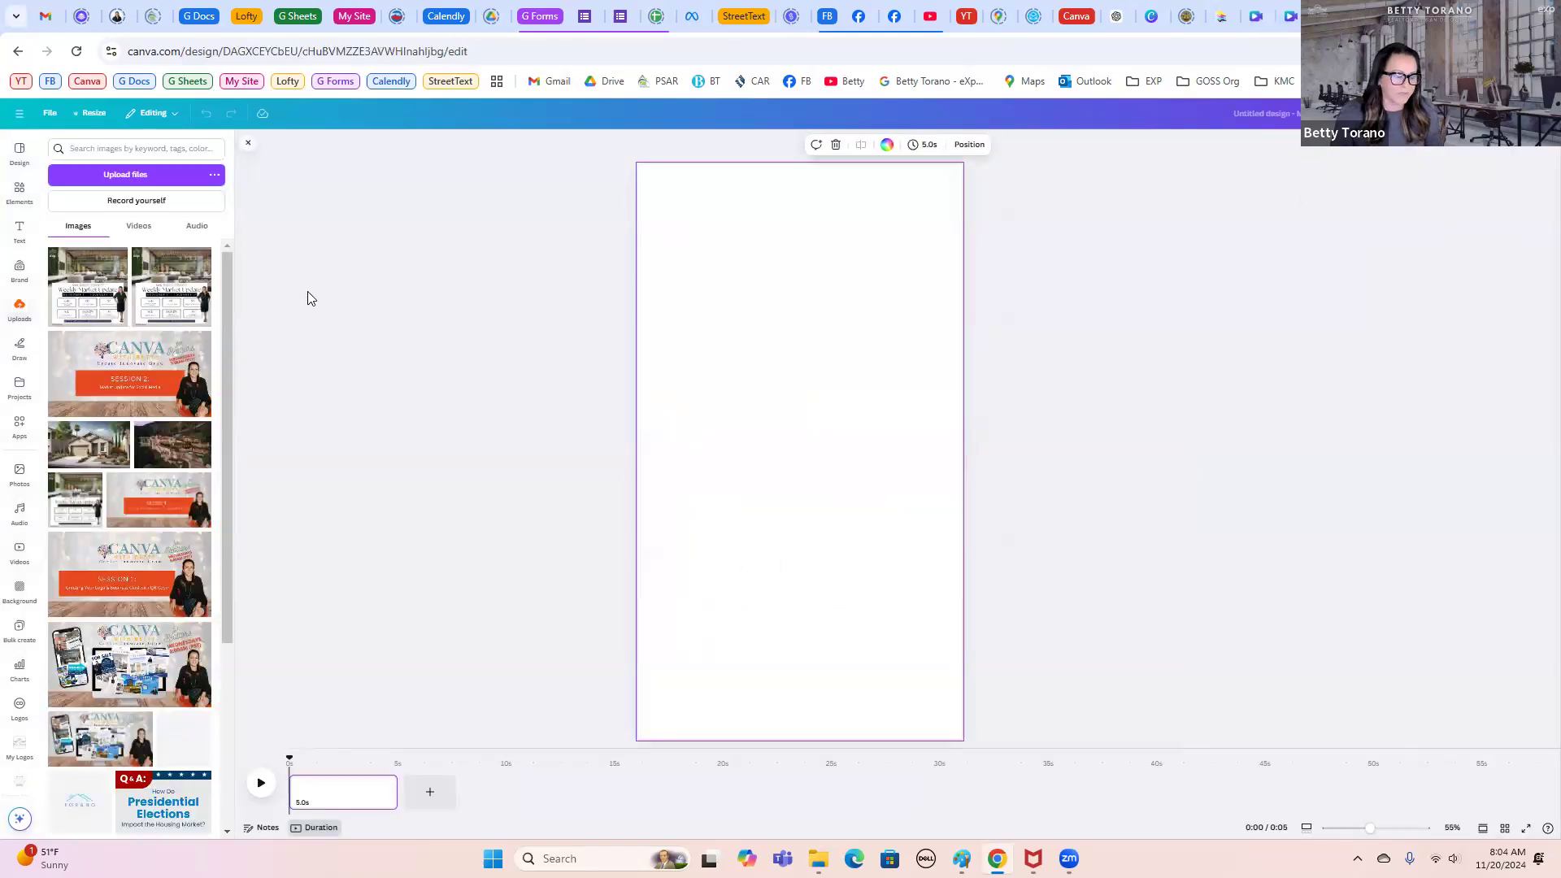
Step: Search the elements for "laptop" photos and add the one with a blank-screen laptop facing forward against a sunlit beige wall
{"action": "left_click", "coordinate": [20, 192]}
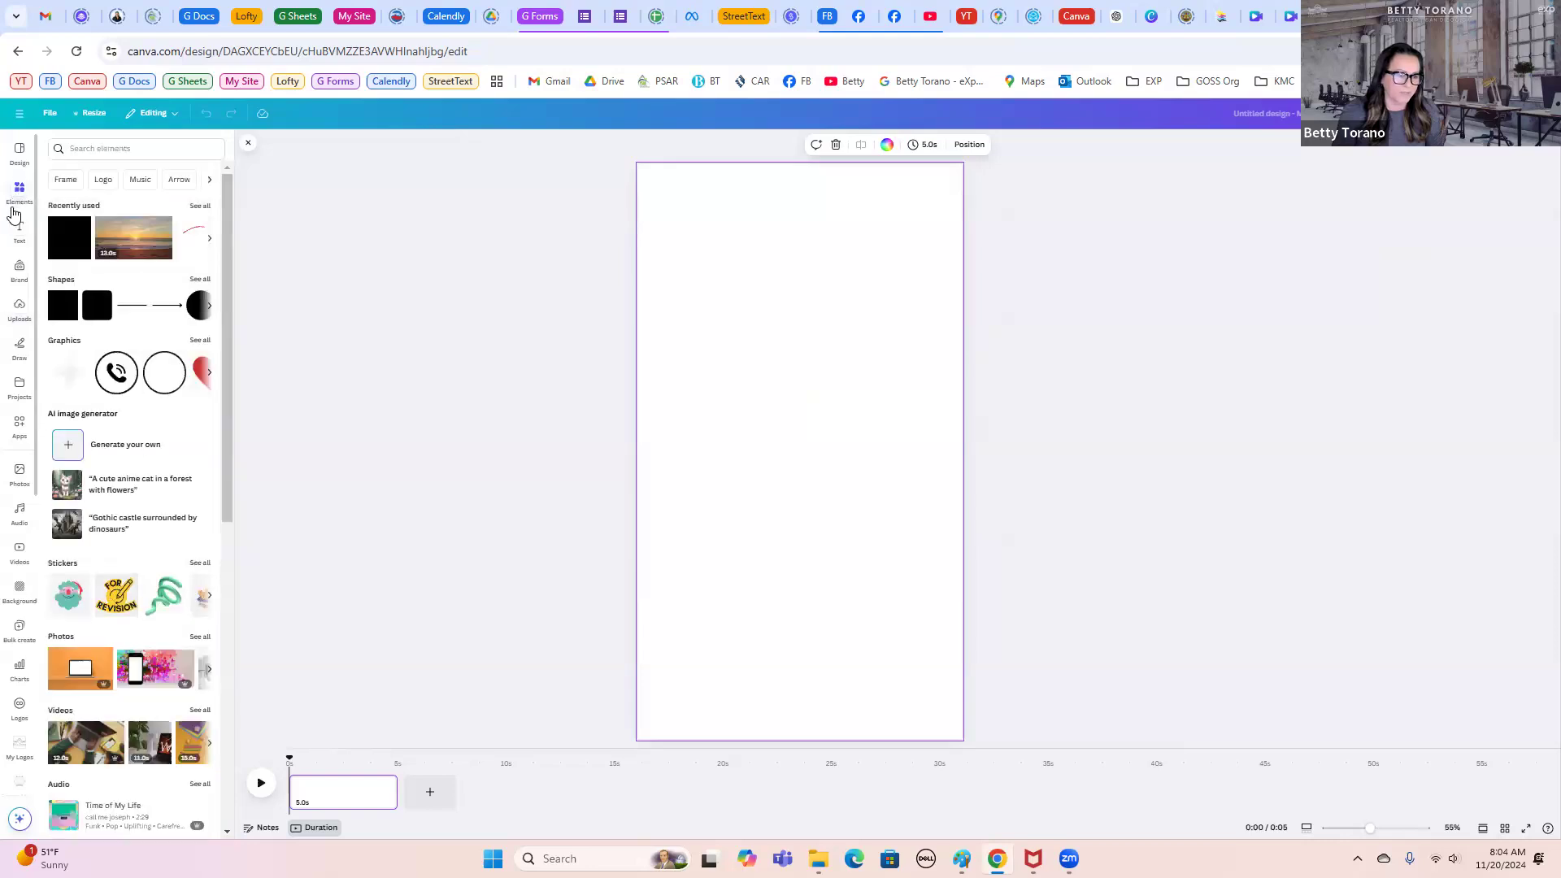
{"action": "left_click", "coordinate": [88, 150]}
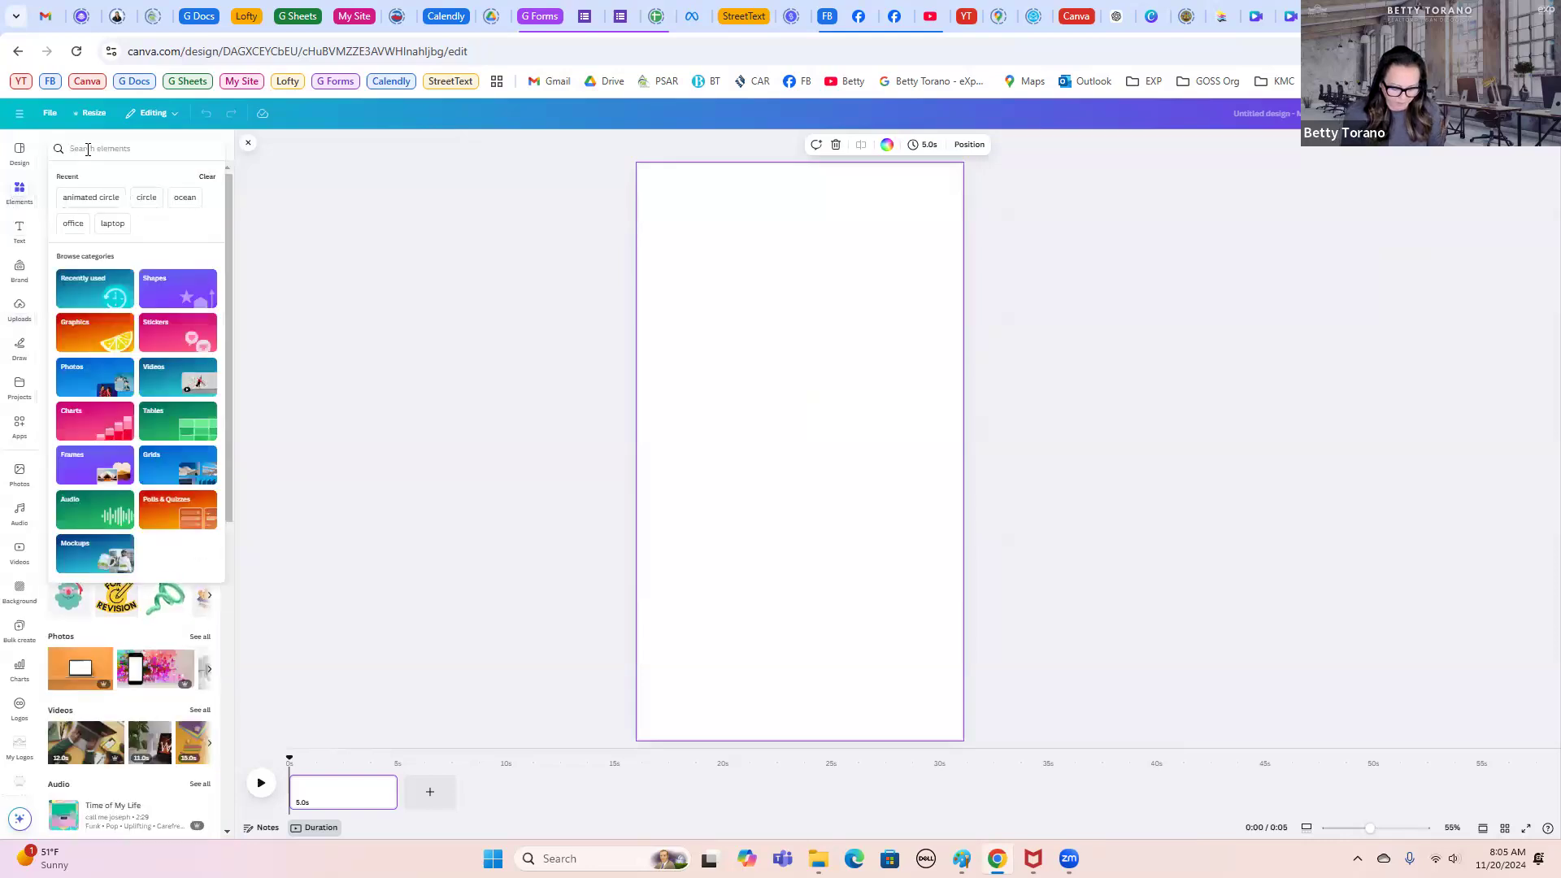
{"action": "type", "text": "laptop"}
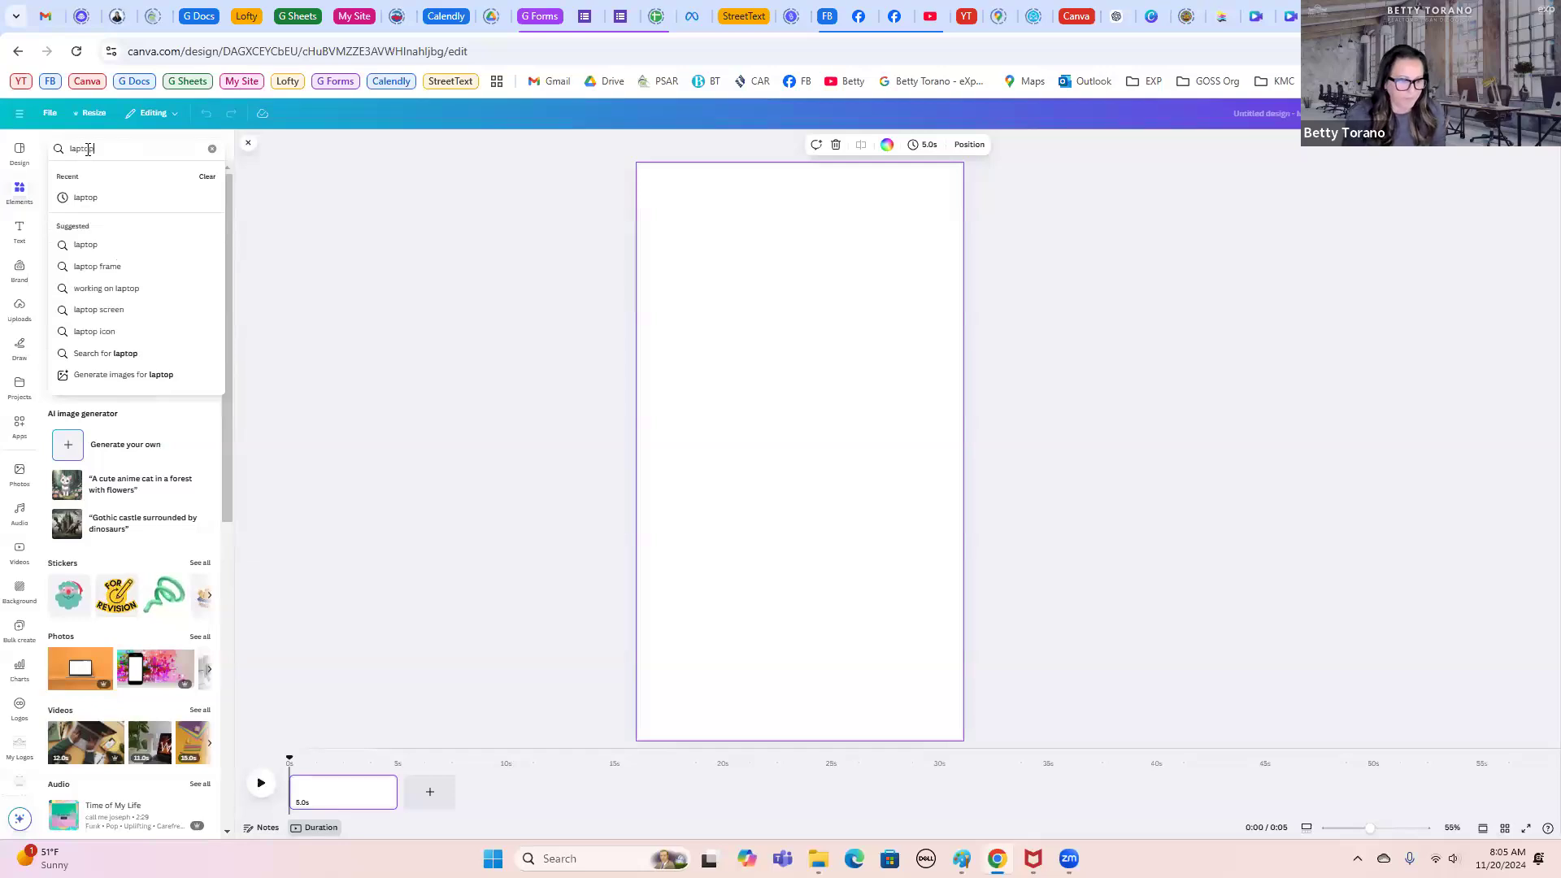
{"action": "key", "text": "Return"}
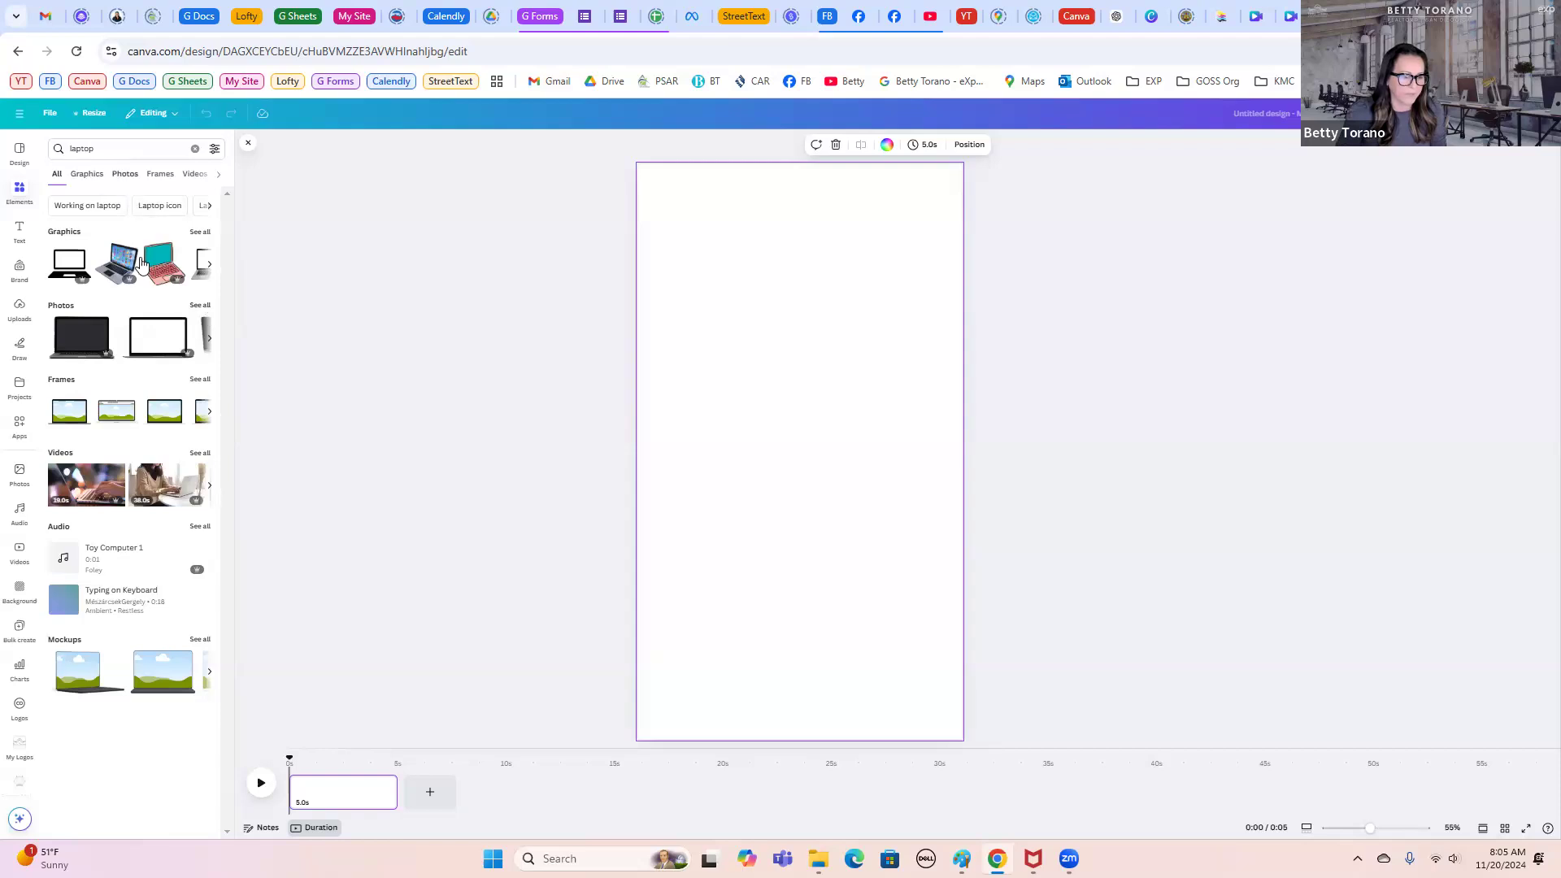
{"action": "left_click", "coordinate": [200, 305]}
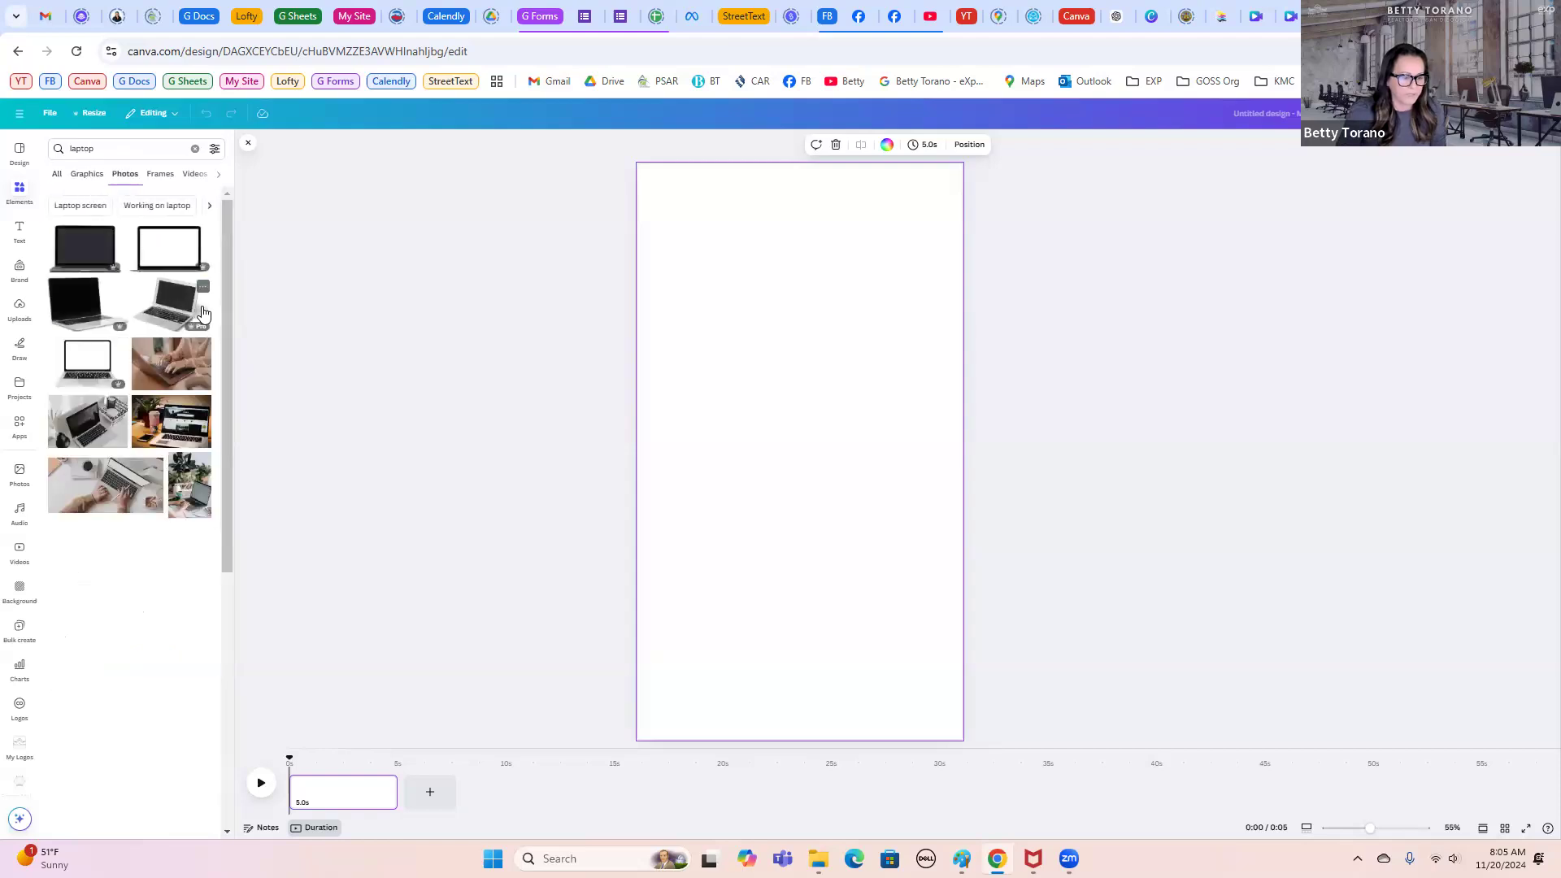
{"action": "scroll", "coordinate": [146, 390], "scroll_direction": "down", "scroll_amount": 1}
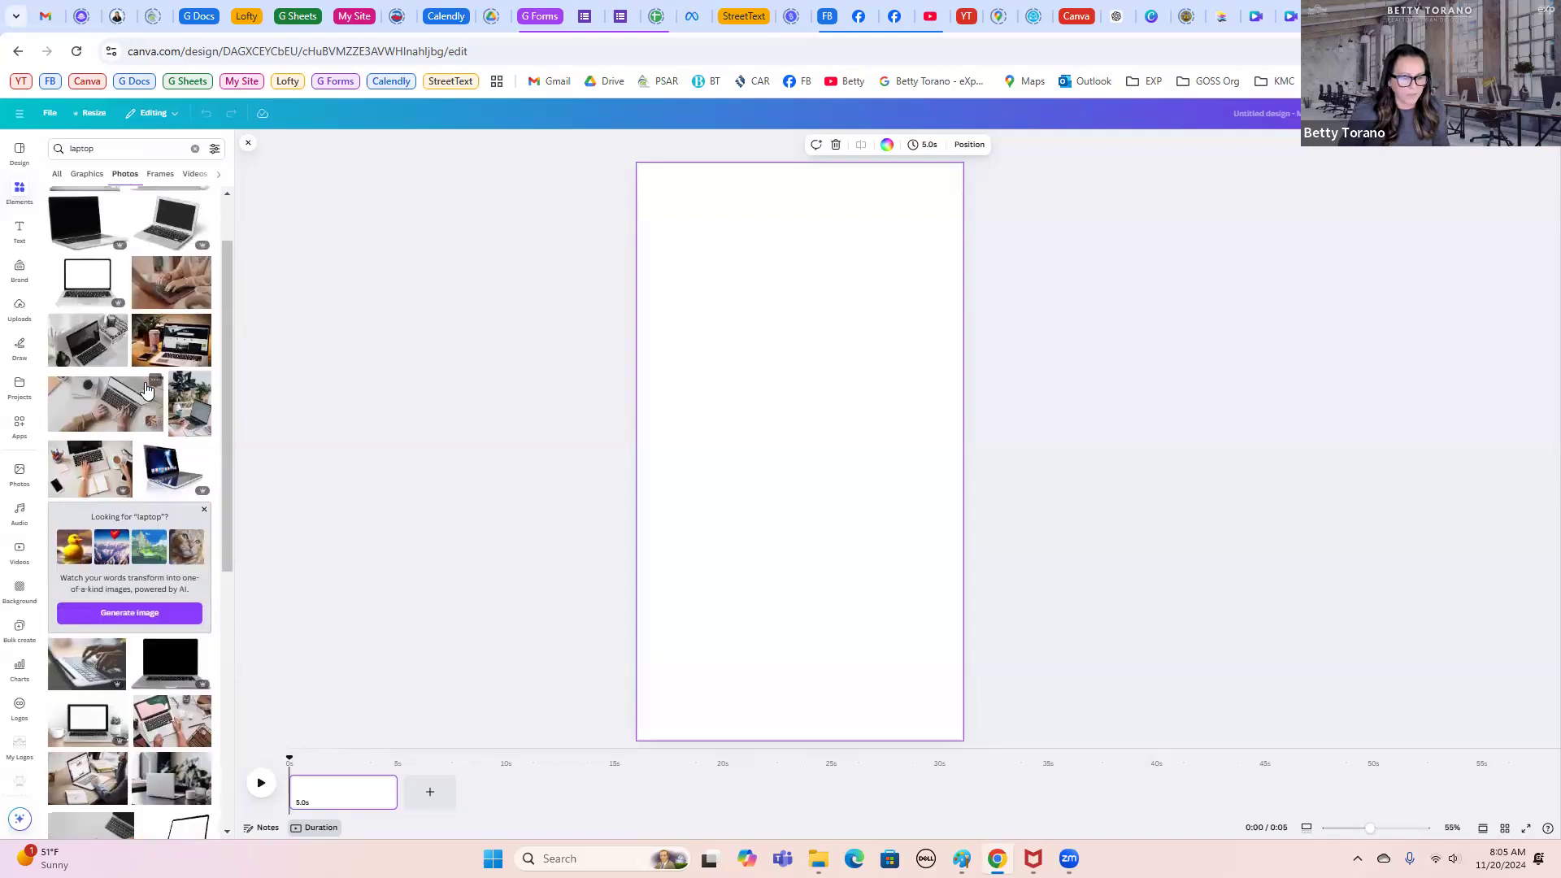
{"action": "scroll", "coordinate": [166, 520], "scroll_direction": "down", "scroll_amount": 2}
{"action": "scroll", "coordinate": [166, 527], "scroll_direction": "down", "scroll_amount": 2}
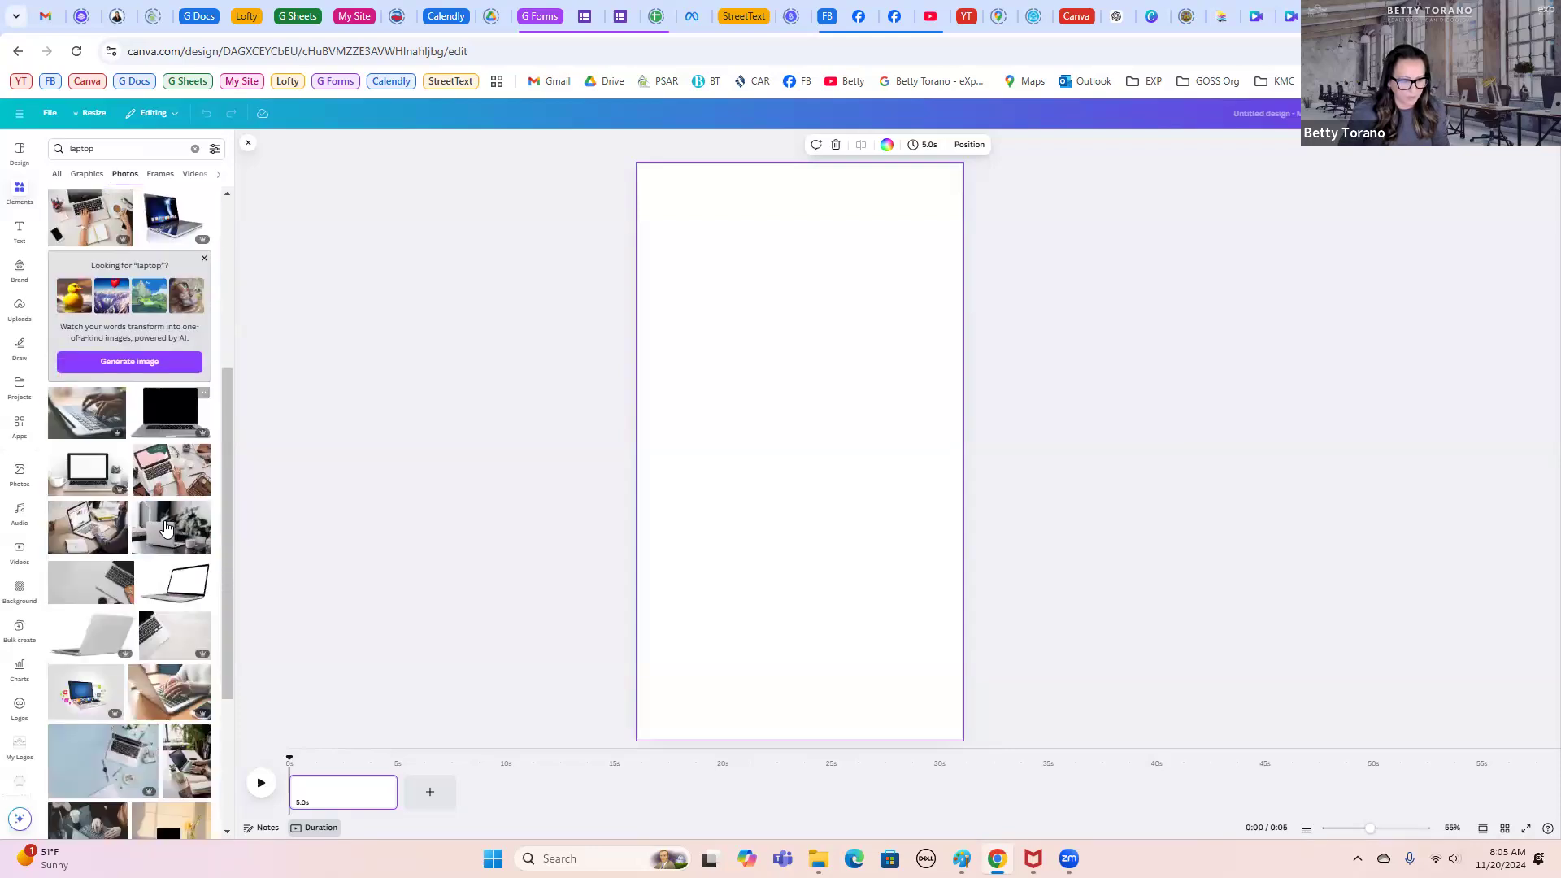
{"action": "scroll", "coordinate": [163, 541], "scroll_direction": "down", "scroll_amount": 1}
{"action": "scroll", "coordinate": [159, 561], "scroll_direction": "down", "scroll_amount": 1}
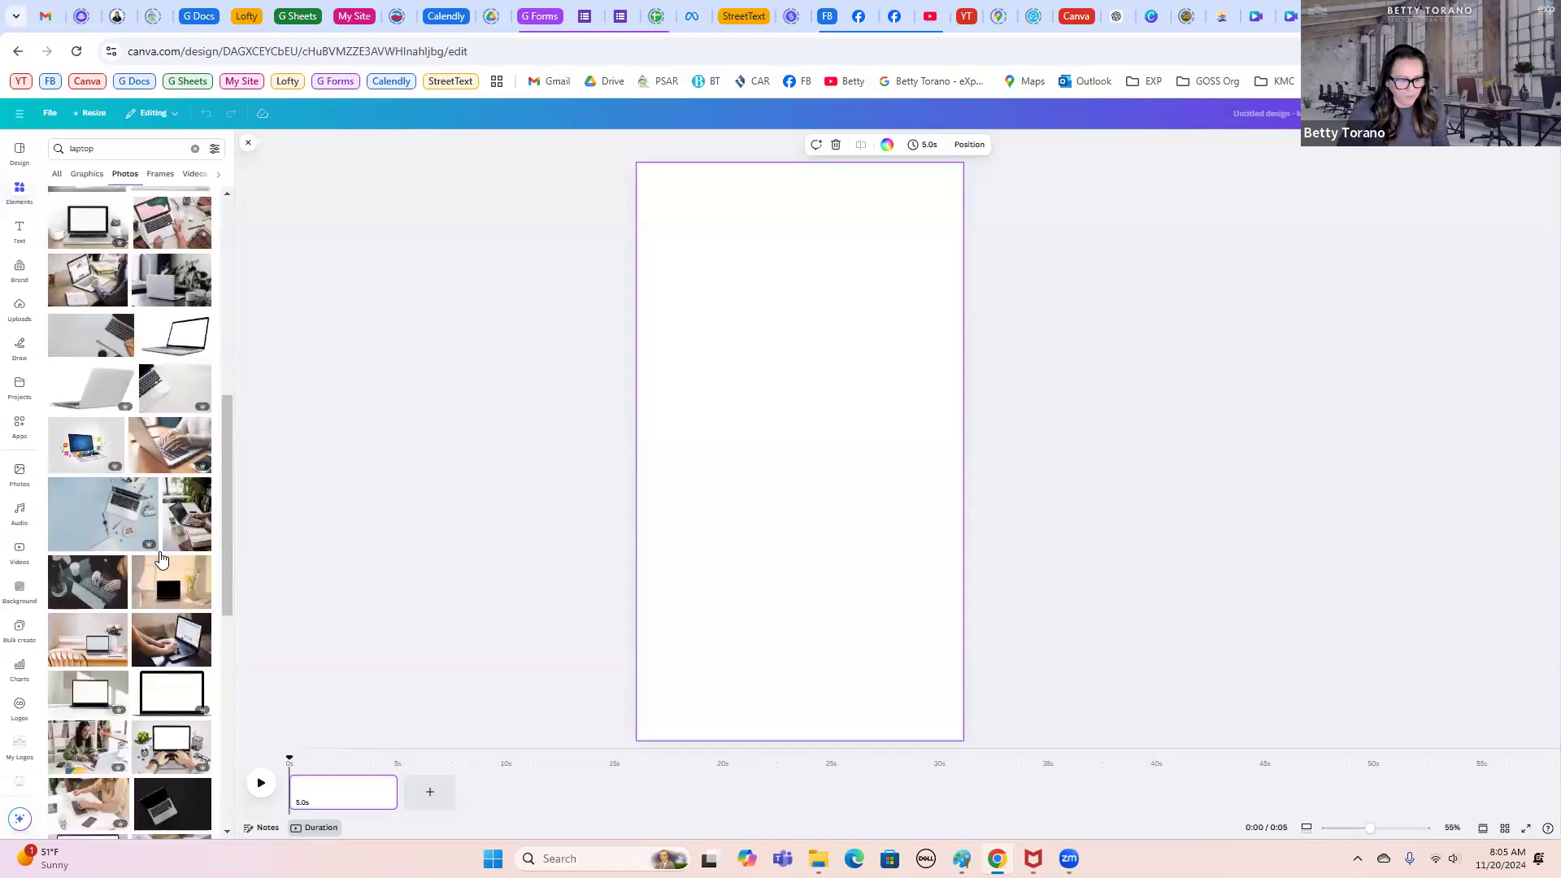
{"action": "scroll", "coordinate": [150, 573], "scroll_direction": "down", "scroll_amount": 1}
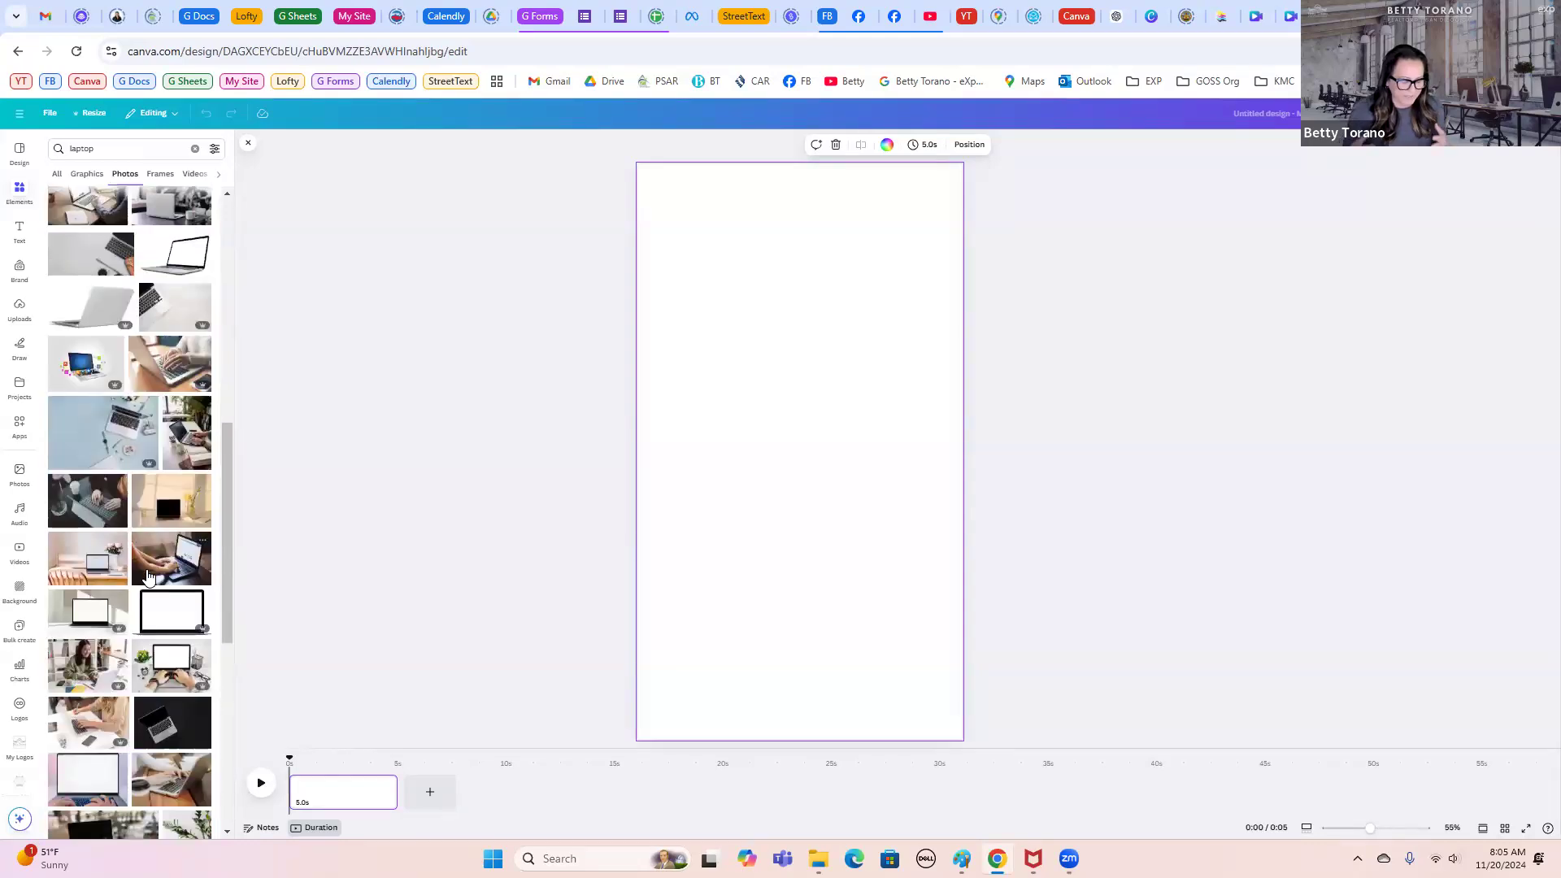
{"action": "left_click", "coordinate": [96, 611]}
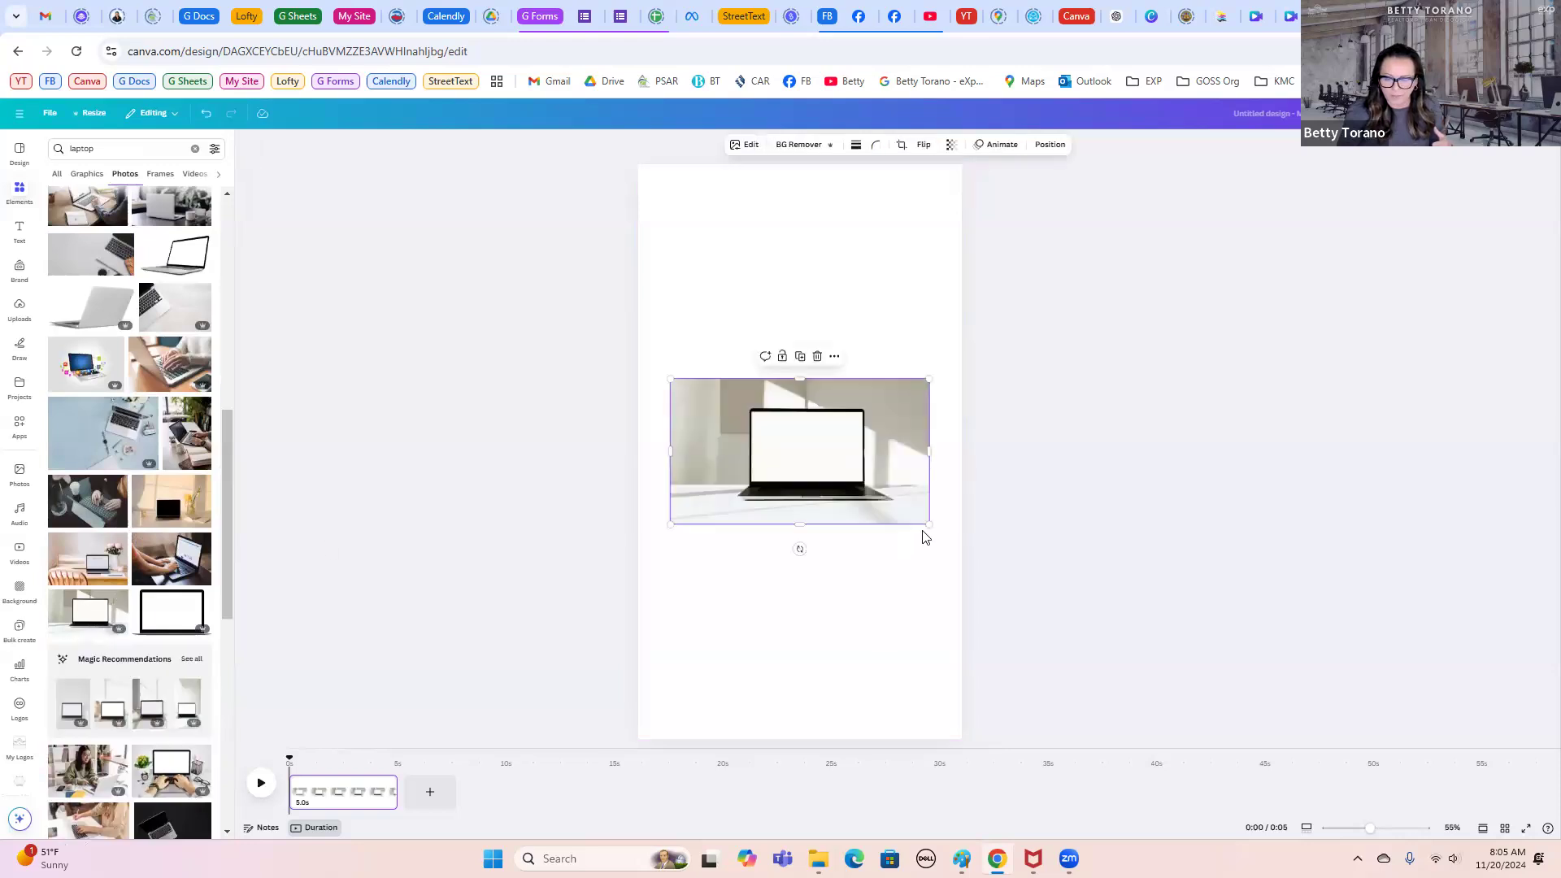
Step: Enlarge the laptop photo and position it over the lower part of the page, with its right side running off the edge
{"action": "left_click_drag", "start_coordinate": [927, 521], "coordinate": [1192, 673]}
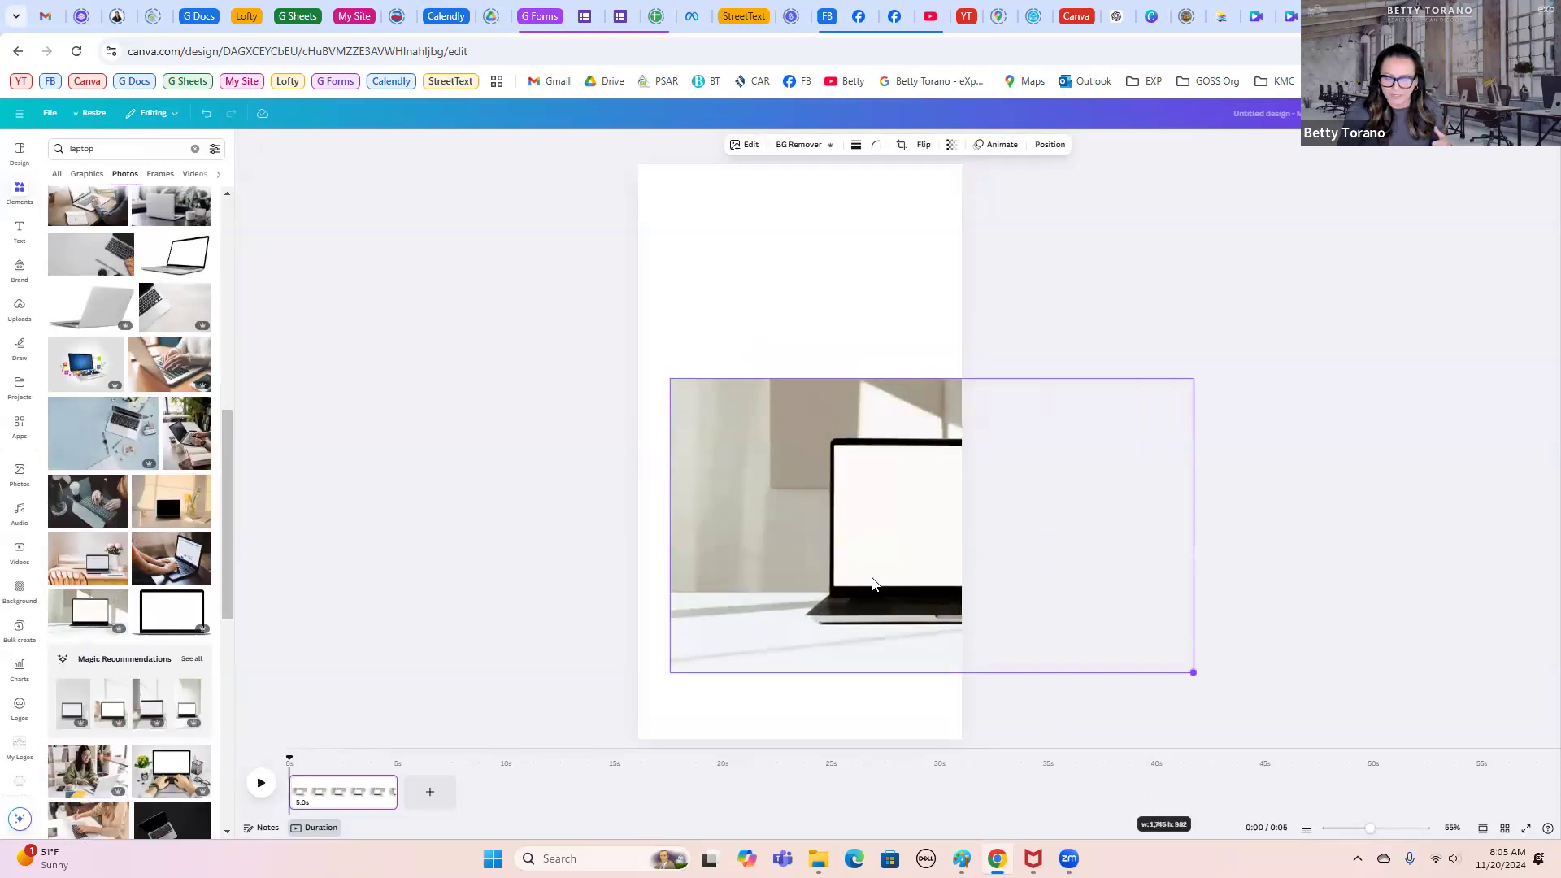
{"action": "left_click_drag", "start_coordinate": [694, 536], "coordinate": [696, 538]}
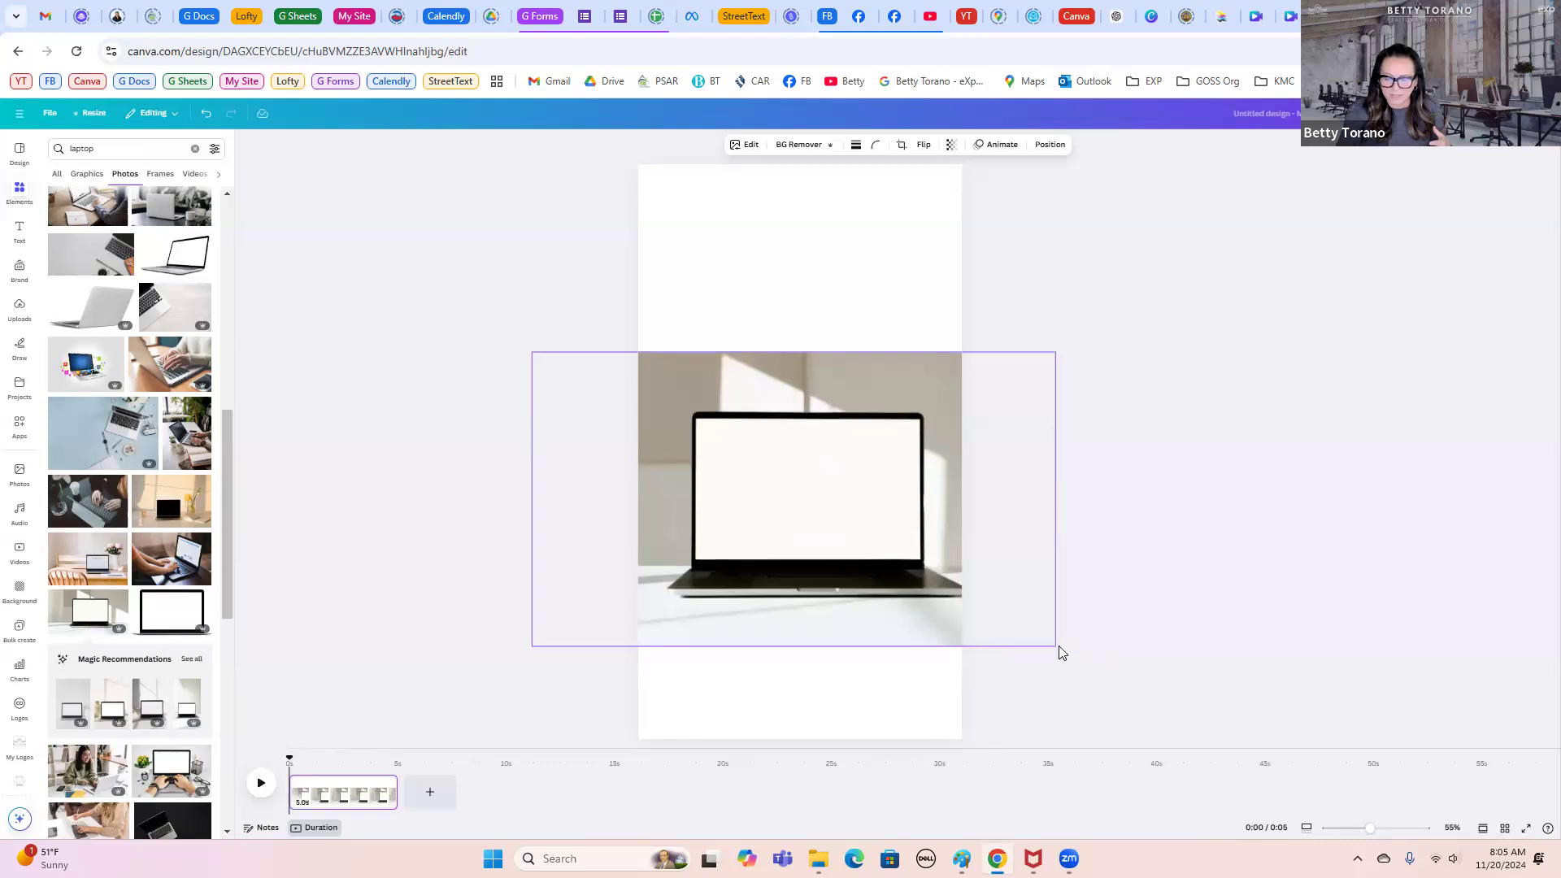
{"action": "left_click_drag", "start_coordinate": [1055, 647], "coordinate": [1142, 738]}
{"action": "left_click_drag", "start_coordinate": [779, 668], "coordinate": [810, 666]}
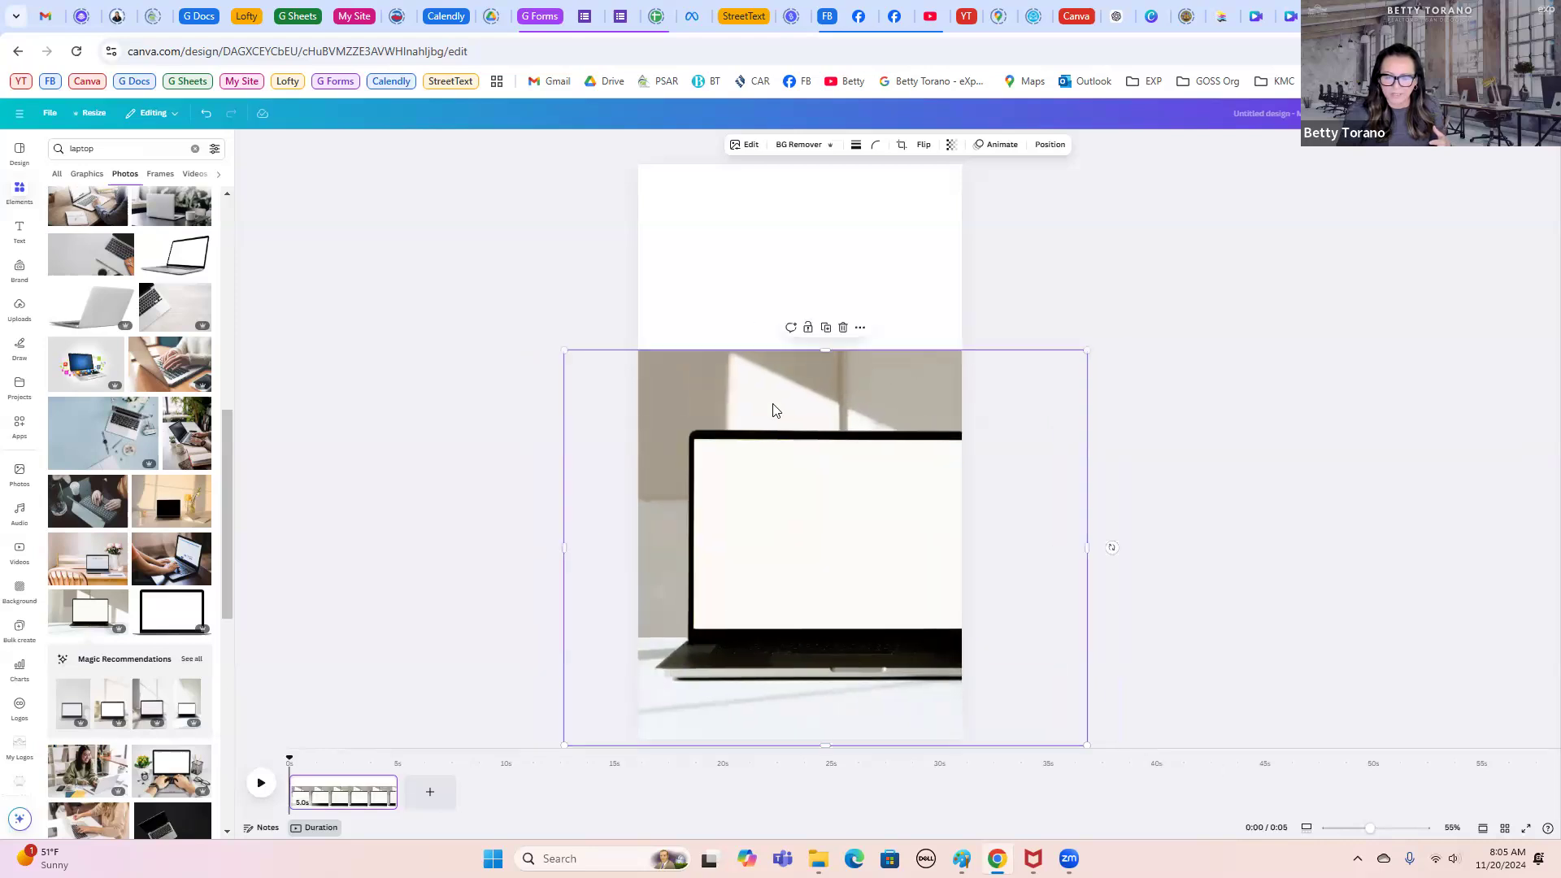
Step: Remove the laptop photo's background, and enlarge and reposition the laptop so it spans the page width
{"action": "left_click", "coordinate": [793, 146]}
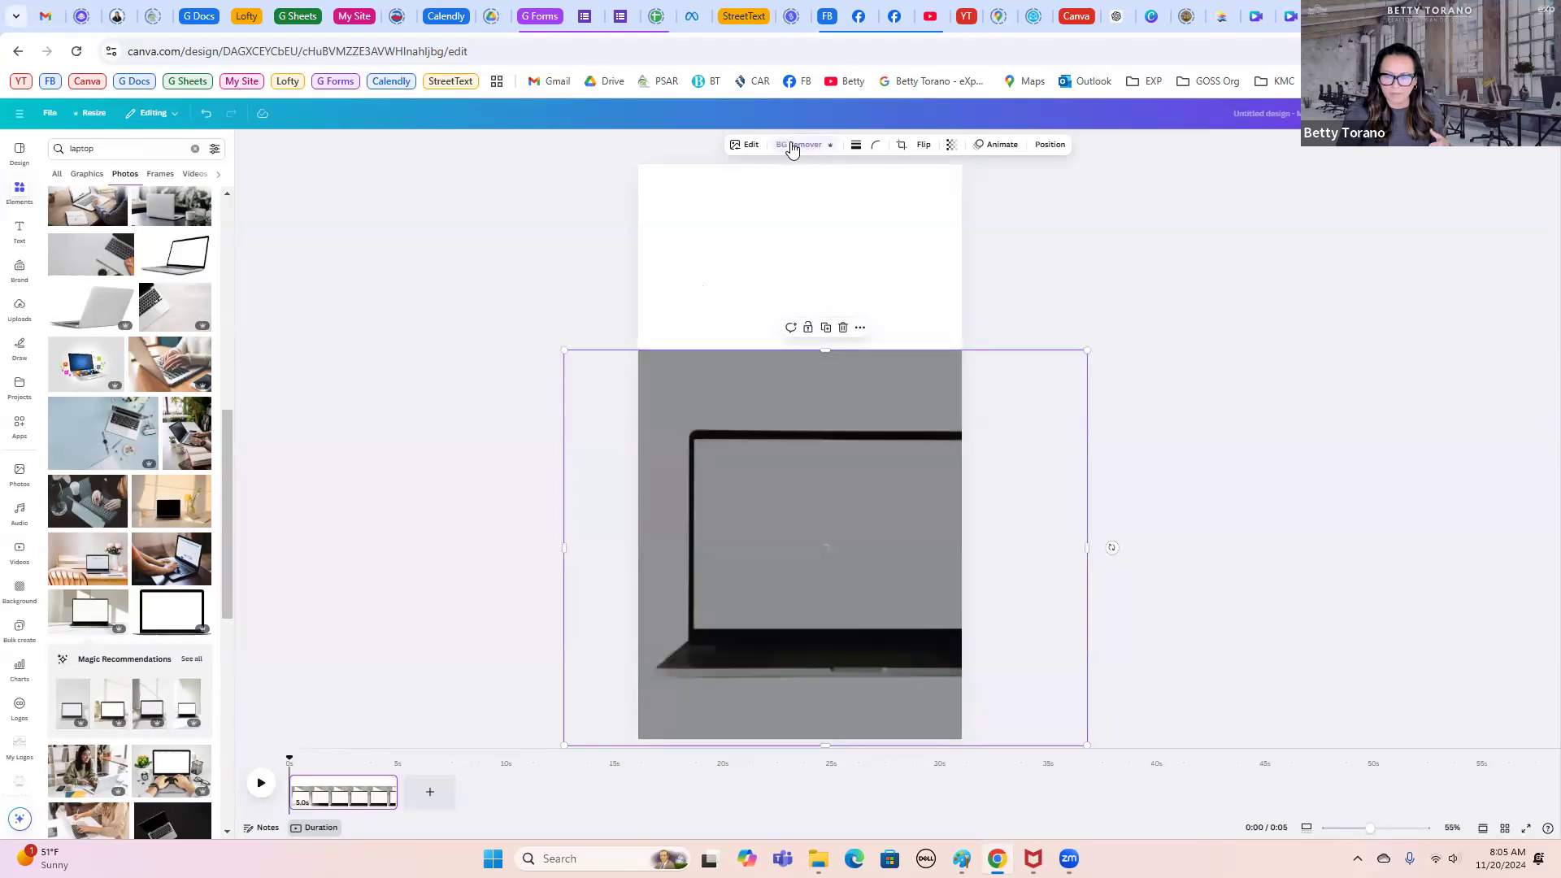
{"action": "mouse_move", "coordinate": [860, 561]}
{"action": "left_mouse_down"}
{"action": "mouse_move", "coordinate": [847, 523]}
{"action": "mouse_move", "coordinate": [848, 551]}
{"action": "left_mouse_up"}
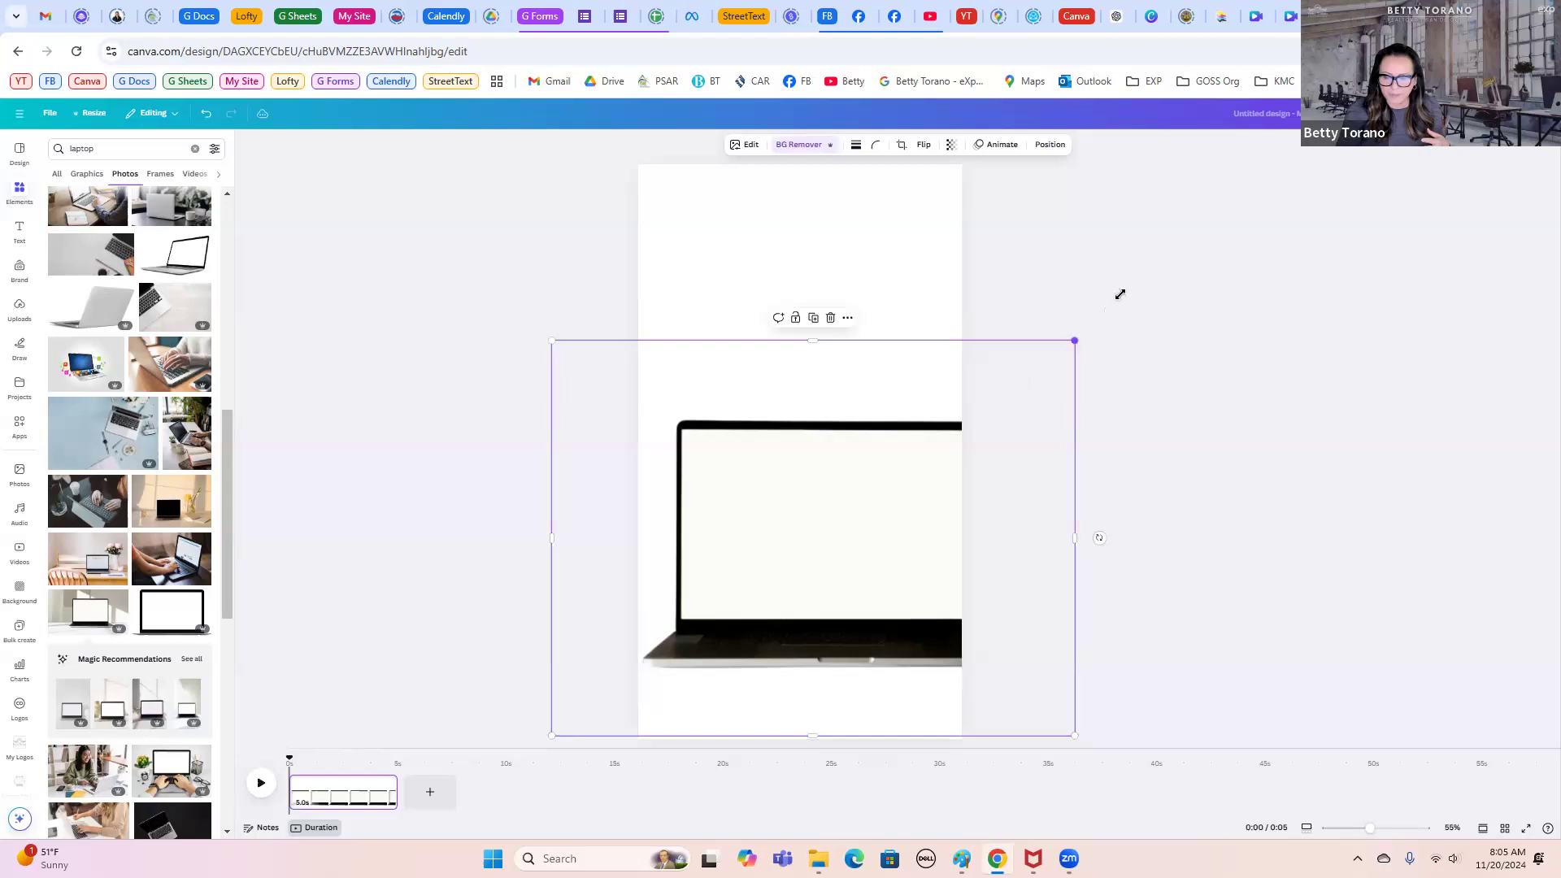
{"action": "left_click_drag", "start_coordinate": [1120, 294], "coordinate": [1171, 268]}
{"action": "left_click_drag", "start_coordinate": [857, 494], "coordinate": [833, 512]}
{"action": "left_click_drag", "start_coordinate": [1147, 282], "coordinate": [1126, 283]}
{"action": "left_click", "coordinate": [336, 298]}
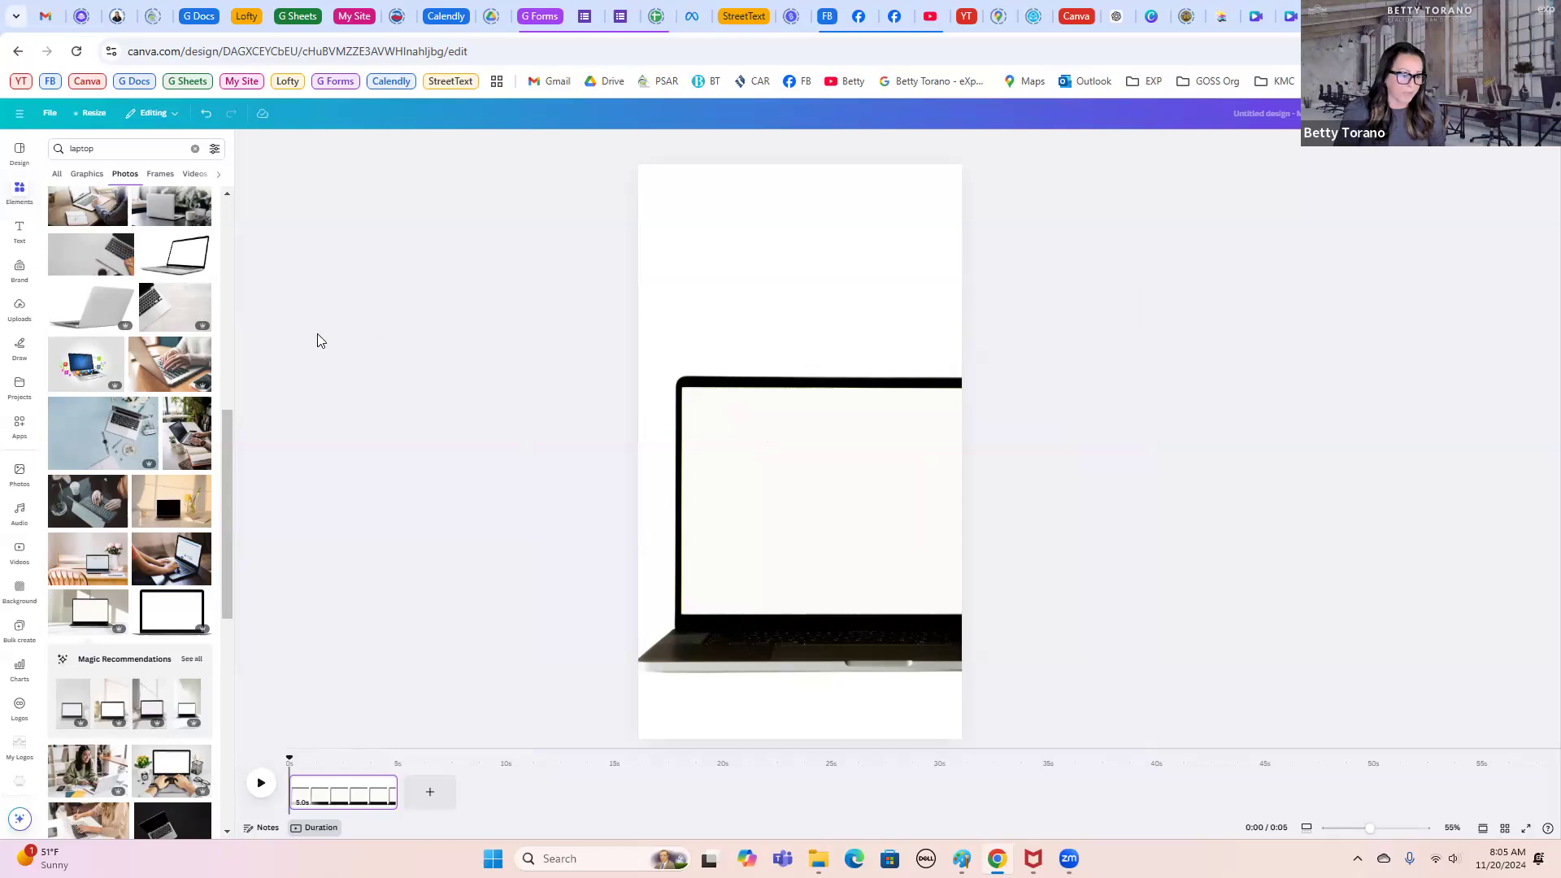
Step: Add the uploaded November 11 - November 17 market update image and enlarge it over the laptop screen from its upper-left corner
{"action": "left_click", "coordinate": [19, 309]}
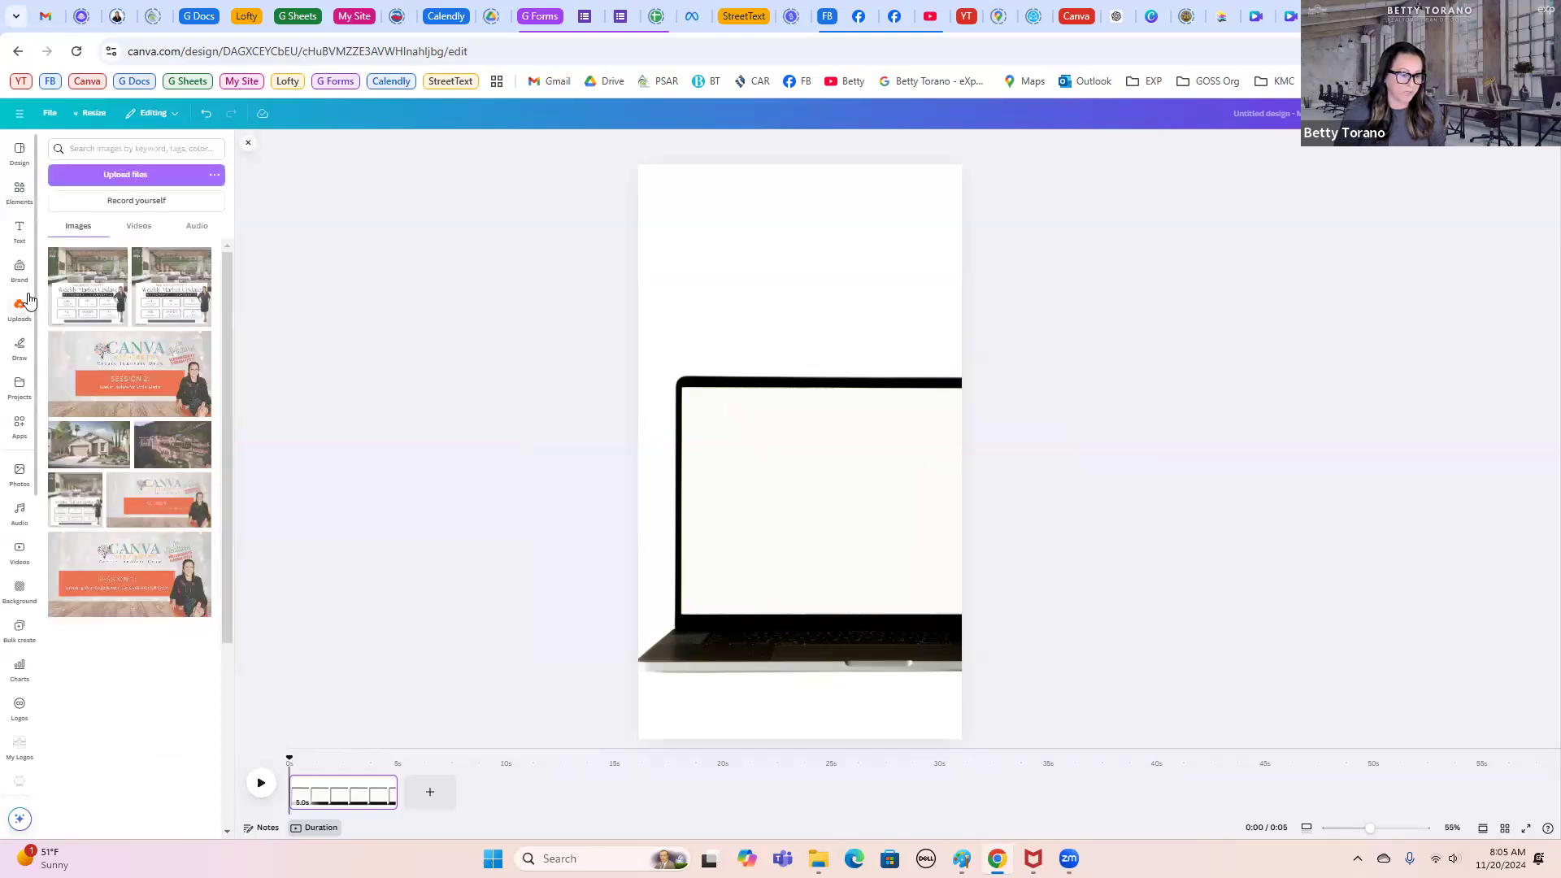
{"action": "left_click", "coordinate": [95, 295]}
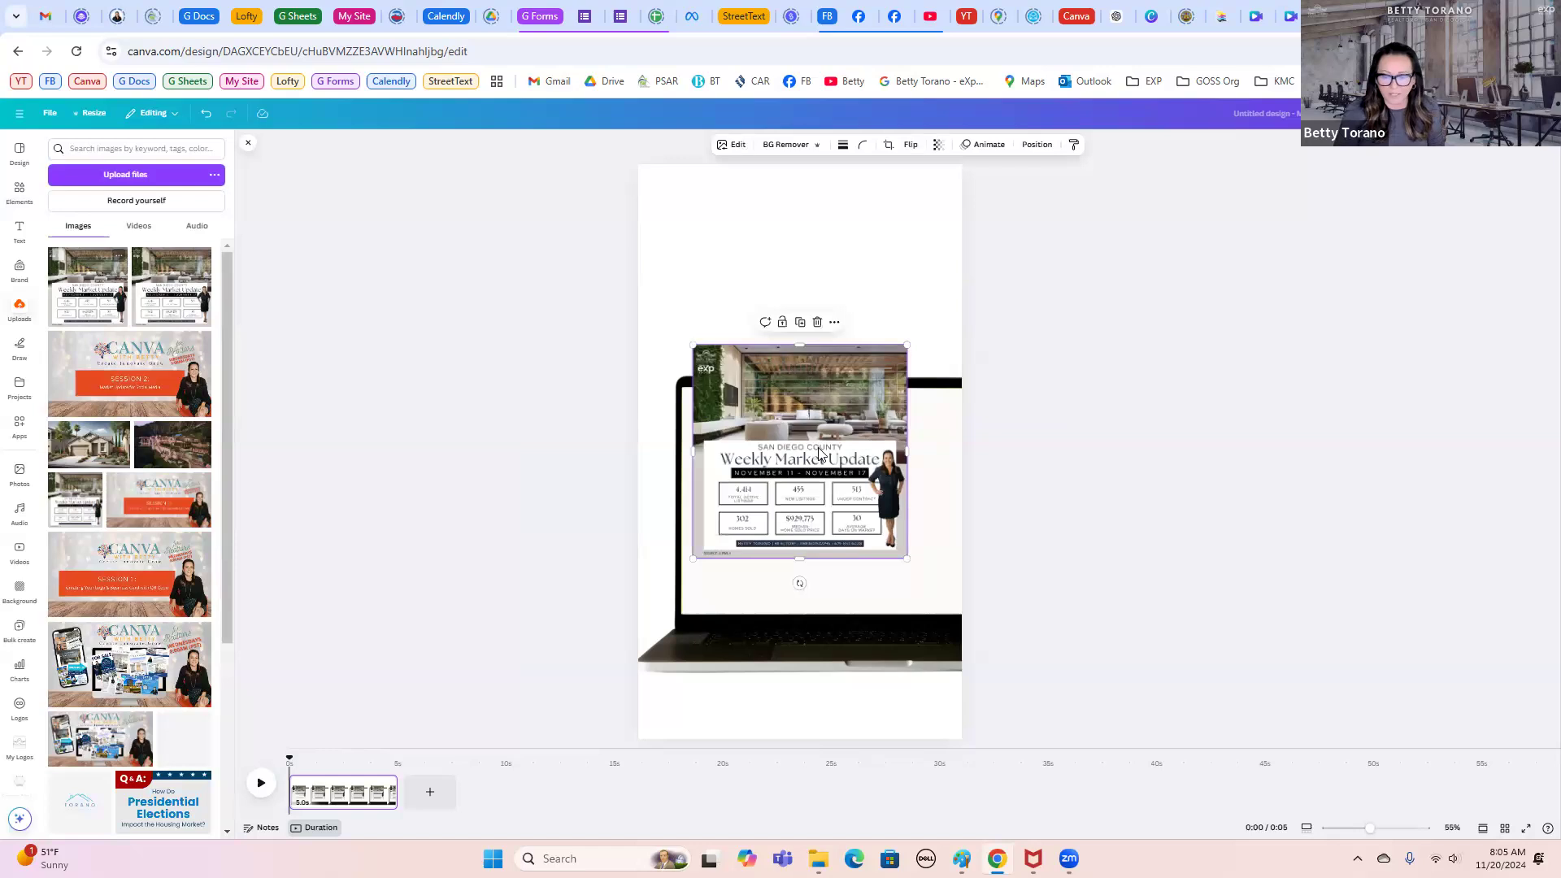
{"action": "left_click_drag", "start_coordinate": [776, 427], "coordinate": [763, 462]}
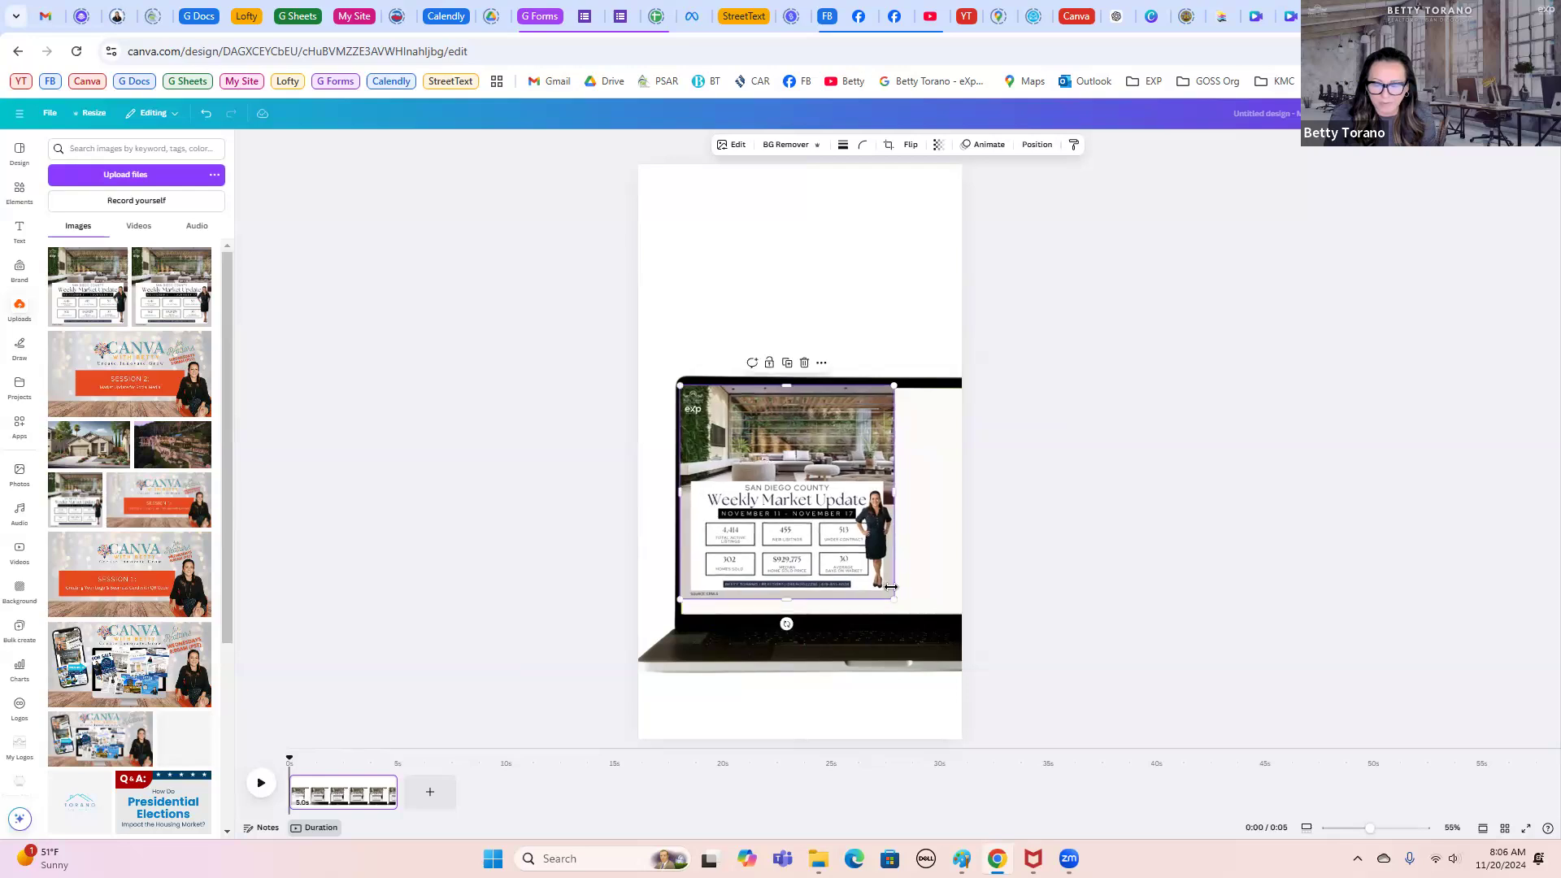
{"action": "left_click_drag", "start_coordinate": [924, 607], "coordinate": [948, 633]}
{"action": "left_click_drag", "start_coordinate": [918, 508], "coordinate": [933, 514]}
Step: Enlarge the laptop slightly and realign and widen the market update image to fill the visible laptop screen
{"action": "left_click", "coordinate": [669, 657]}
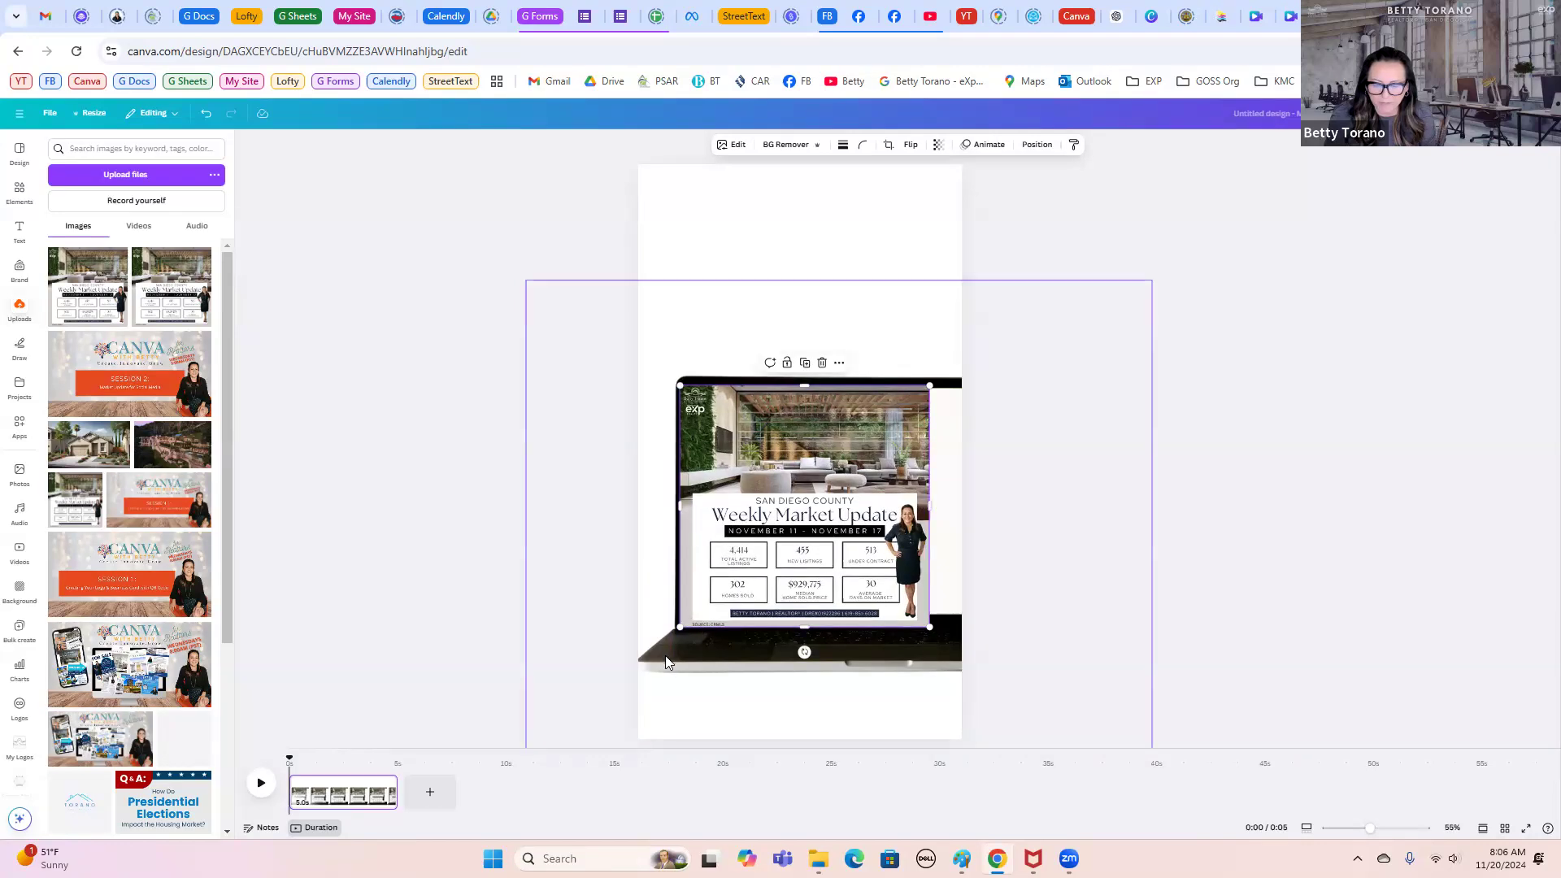
{"action": "left_click_drag", "start_coordinate": [516, 259], "coordinate": [507, 238]}
{"action": "left_click_drag", "start_coordinate": [785, 356], "coordinate": [798, 358]}
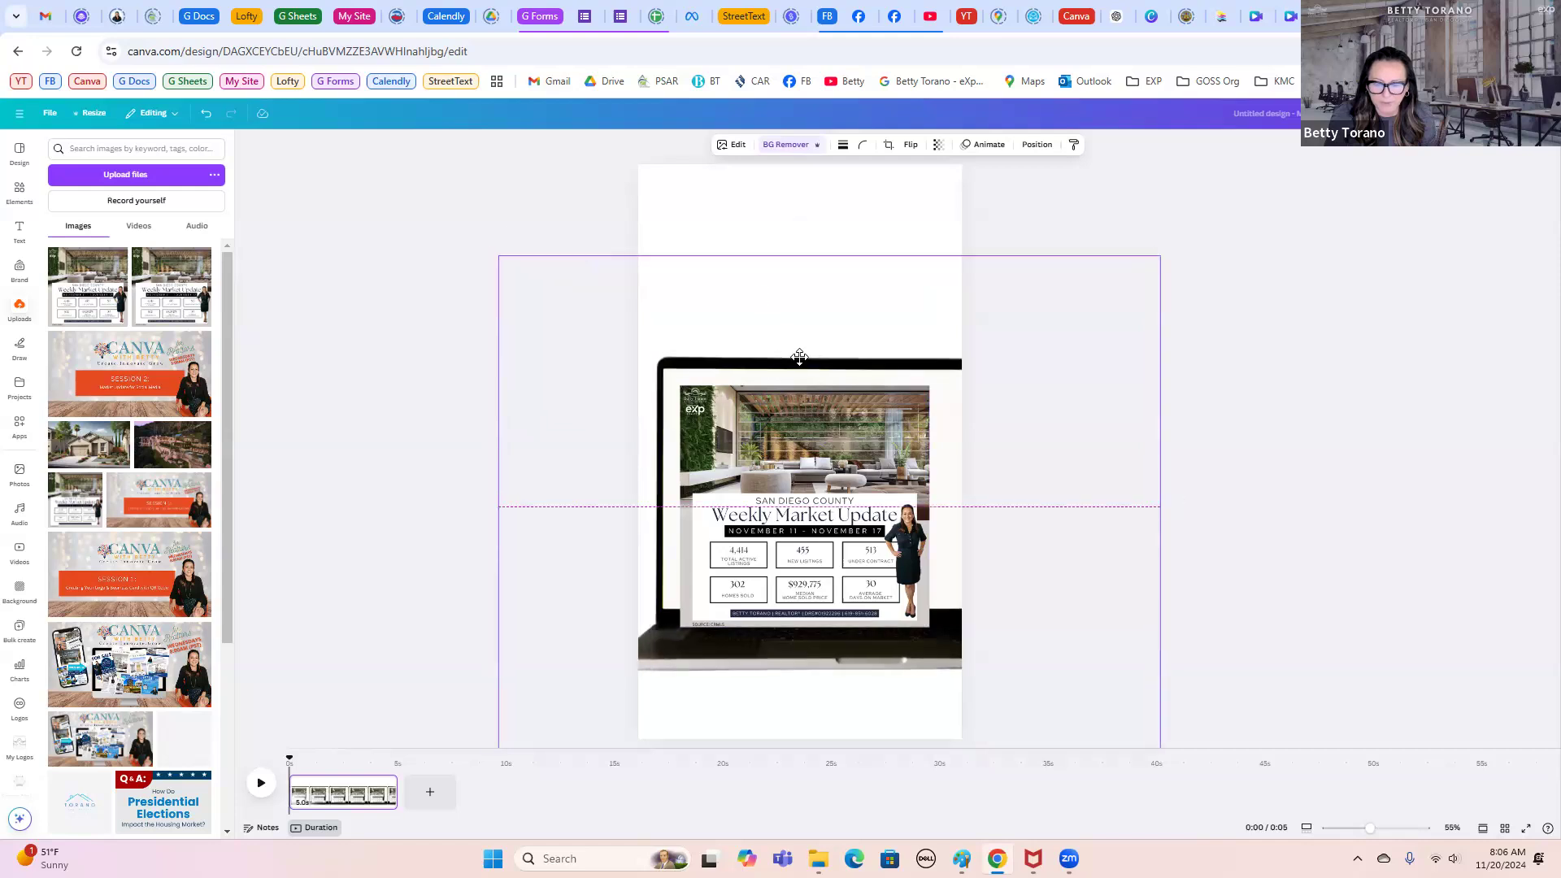
{"action": "left_click", "coordinate": [749, 407]}
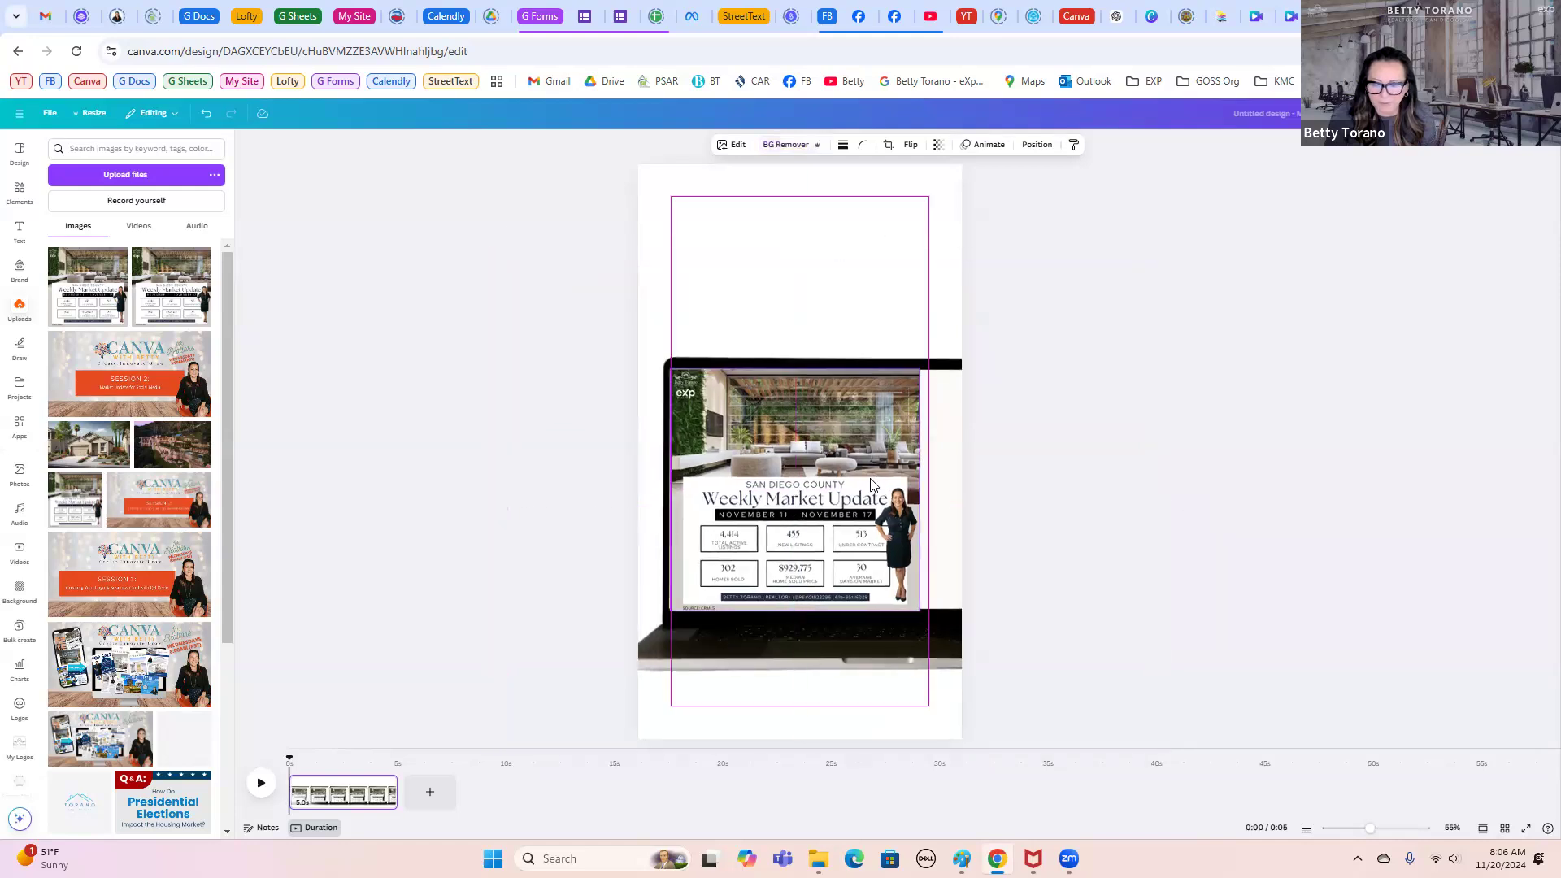
{"action": "left_click_drag", "start_coordinate": [932, 491], "coordinate": [968, 498]}
{"action": "left_click", "coordinate": [1115, 518]}
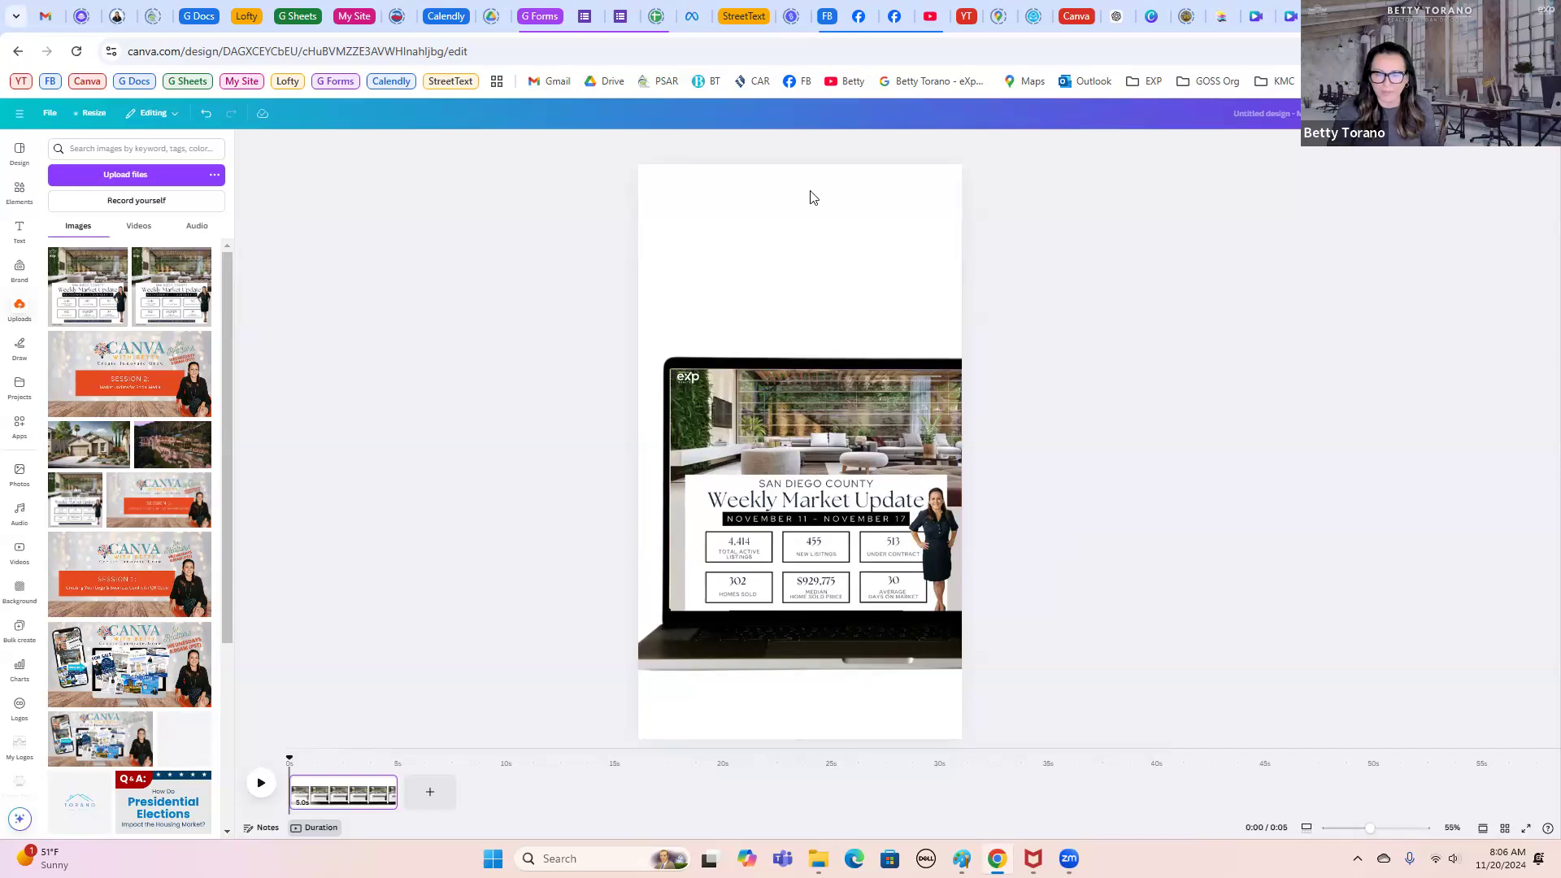
Step: Search the stock videos for "ocean" and fill the page with the 13-second sunset beach clip as its background
{"action": "left_click", "coordinate": [798, 227]}
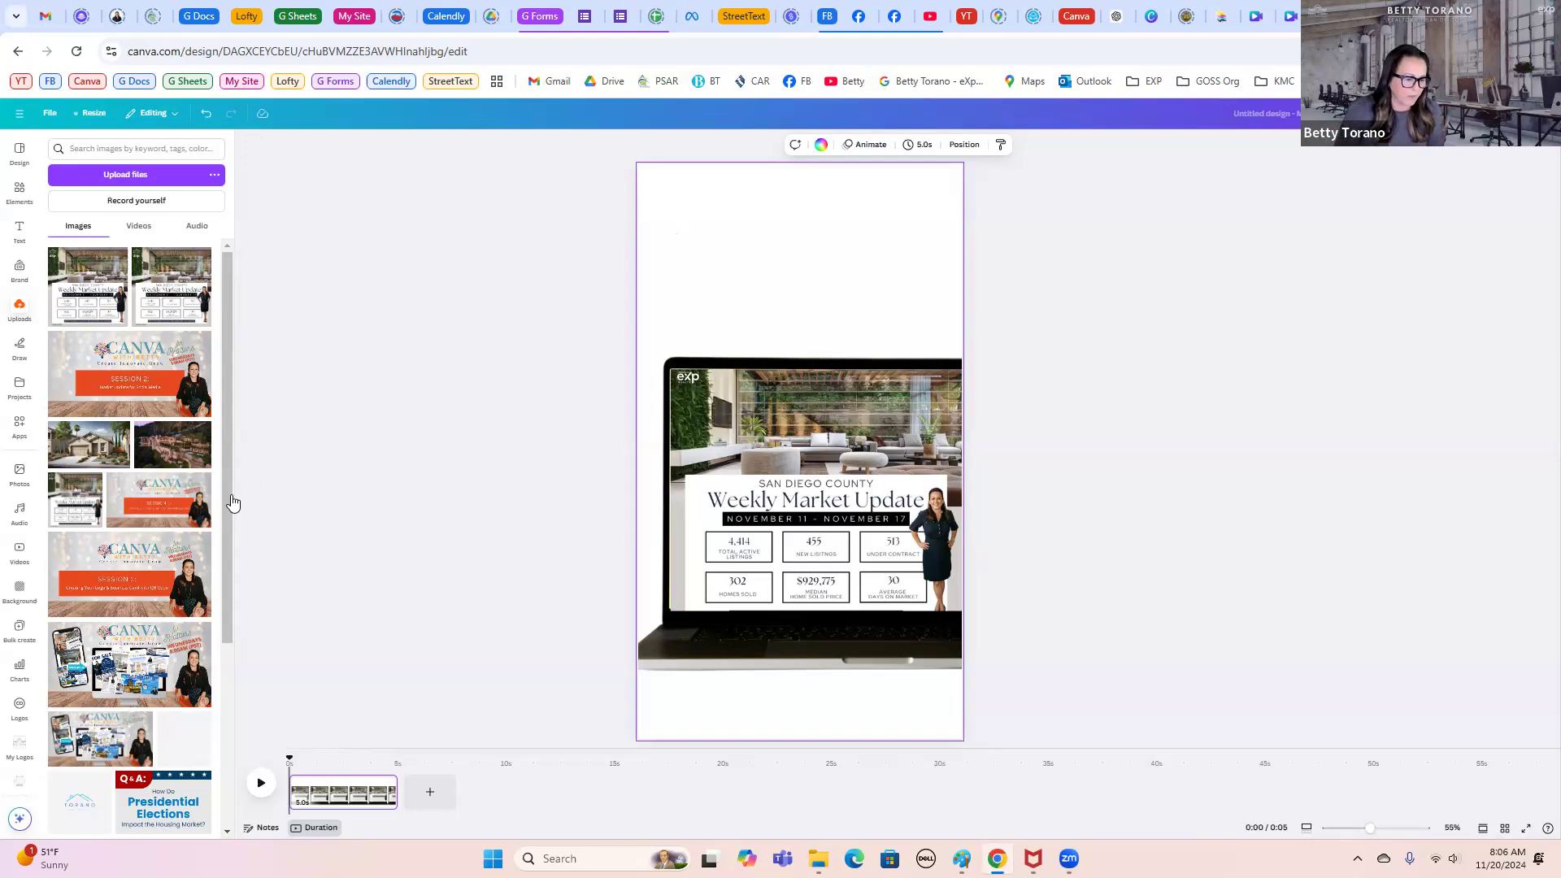
{"action": "left_click", "coordinate": [18, 563]}
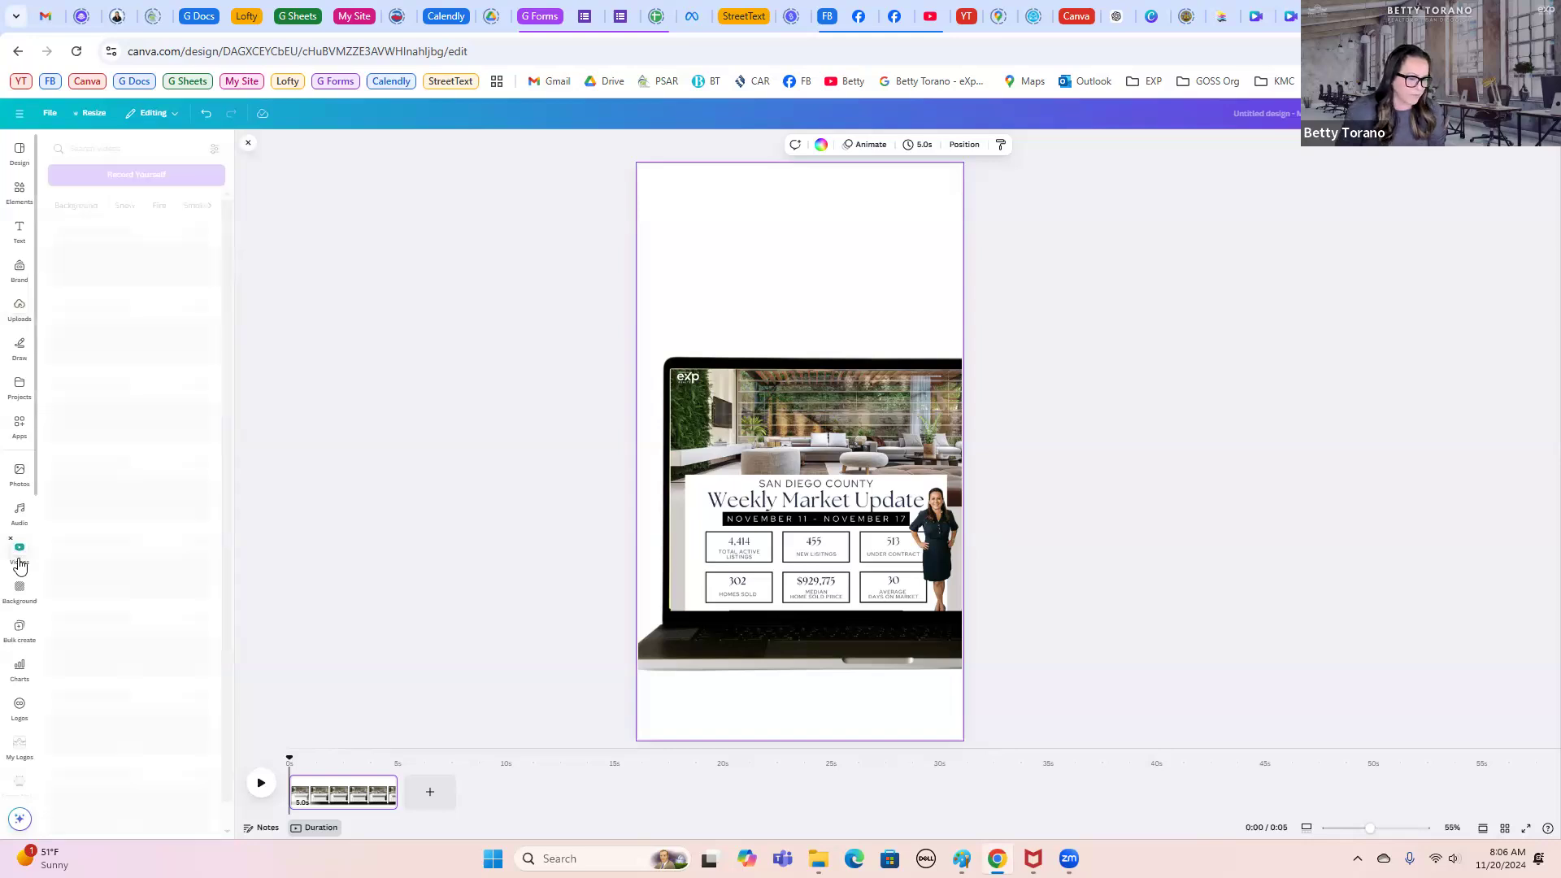
{"action": "left_click", "coordinate": [148, 146]}
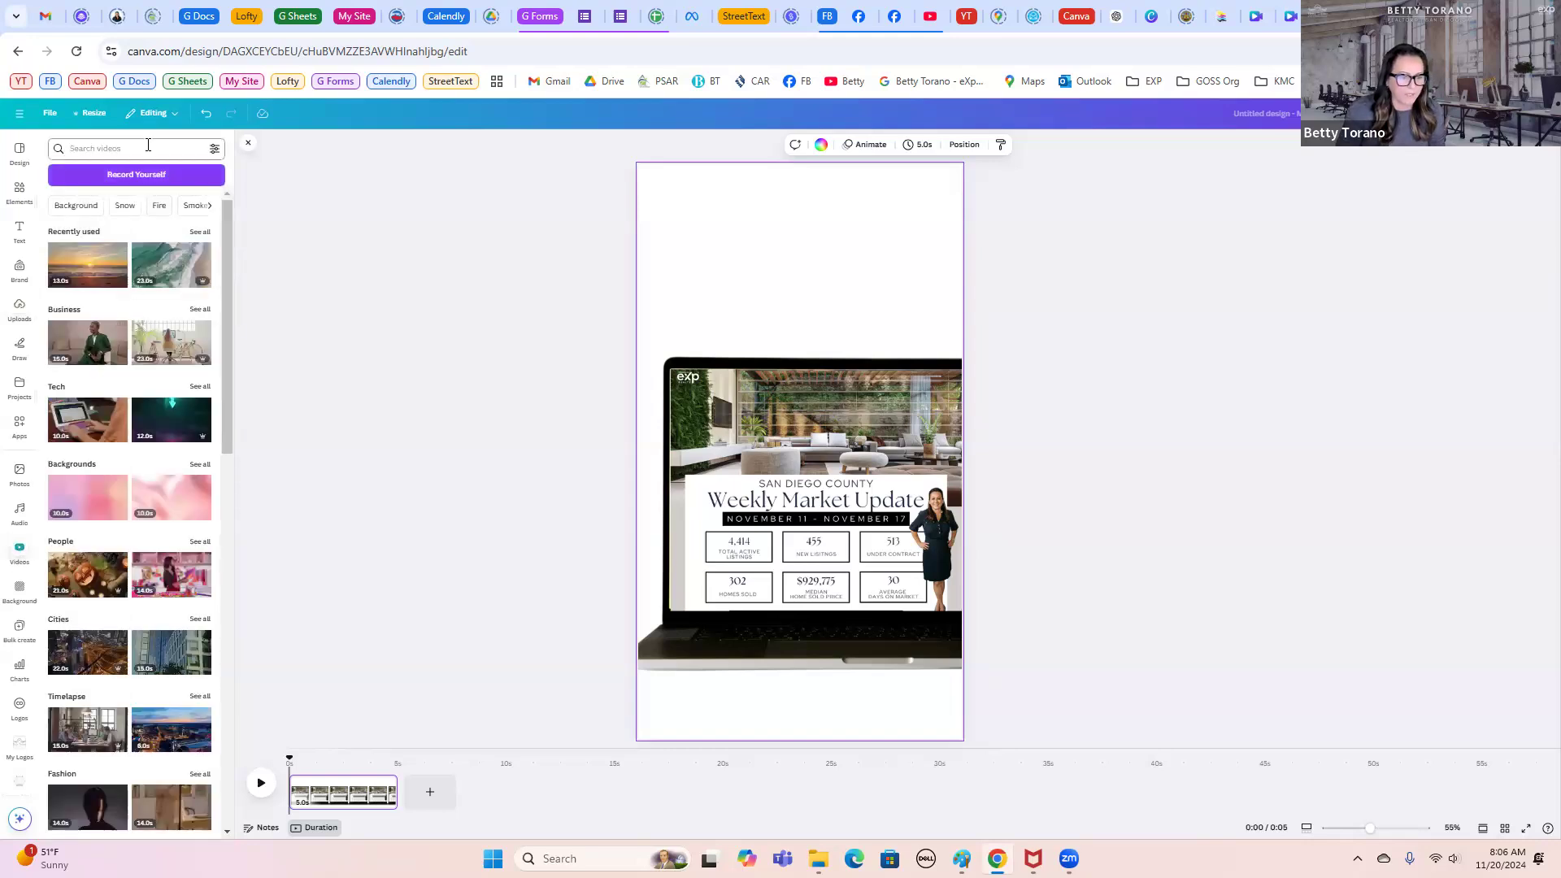
{"action": "type", "text": "ocean"}
{"action": "key", "text": "Return"}
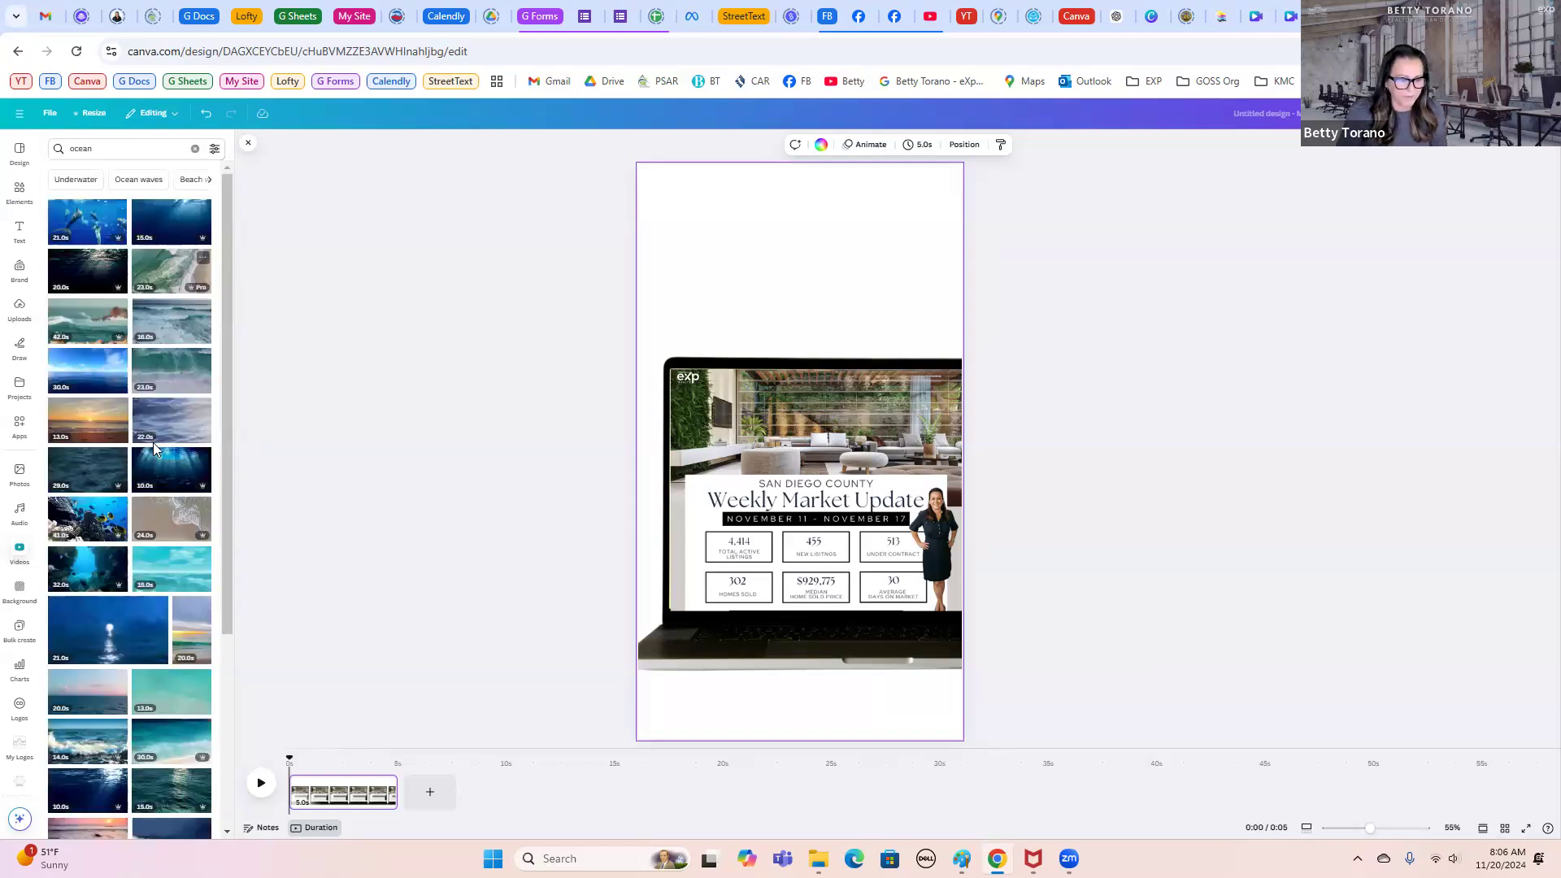
{"action": "scroll", "coordinate": [153, 442], "scroll_direction": "down", "scroll_amount": 1}
{"action": "scroll", "coordinate": [154, 447], "scroll_direction": "down", "scroll_amount": 1}
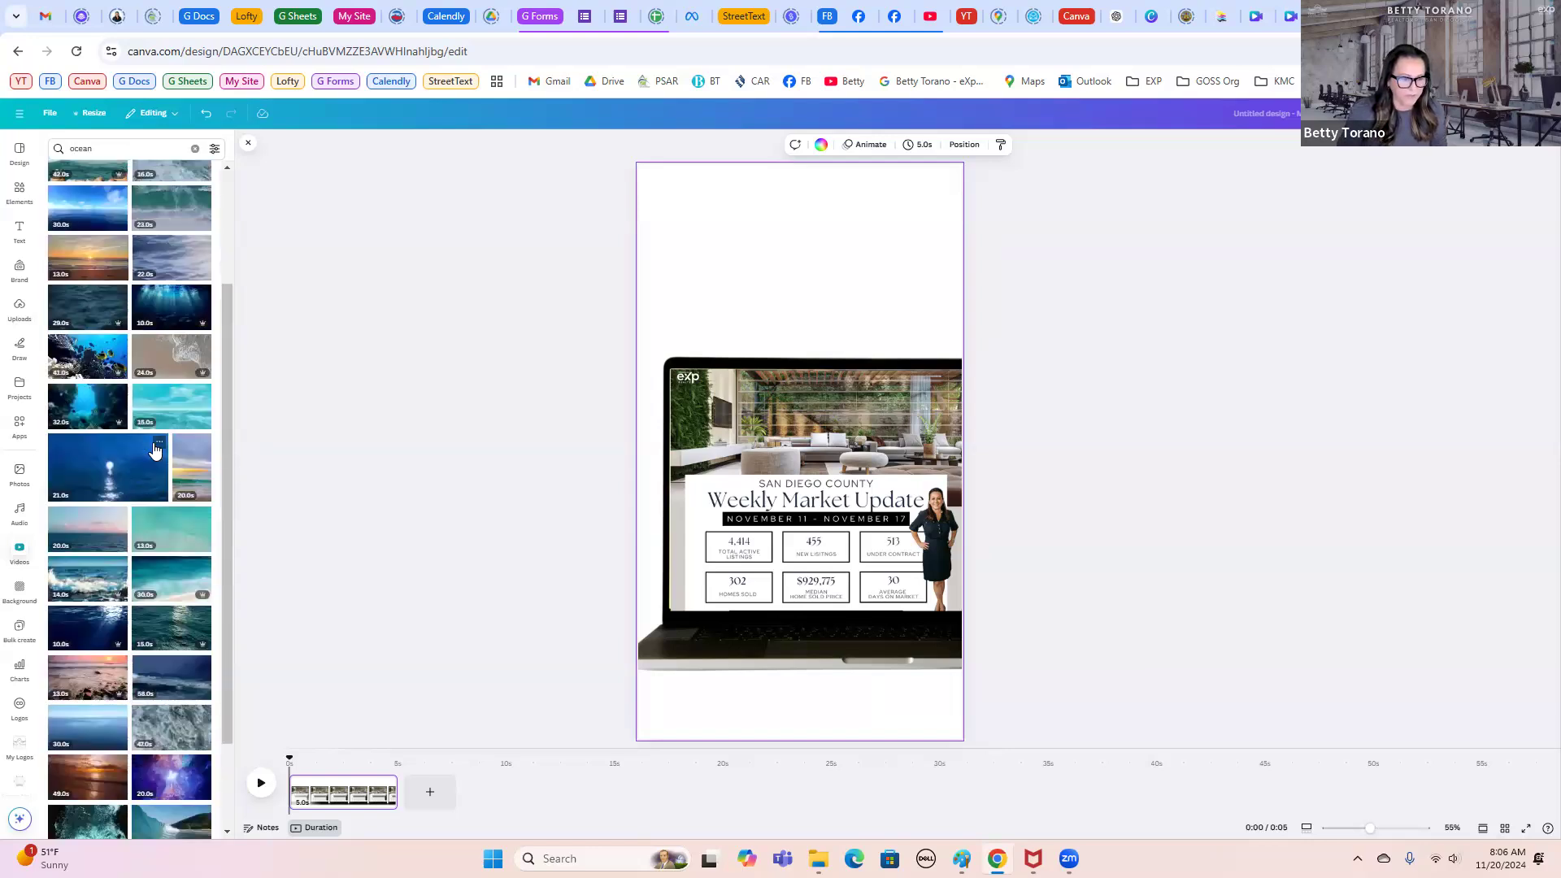
{"action": "left_click_drag", "start_coordinate": [86, 256], "coordinate": [666, 218]}
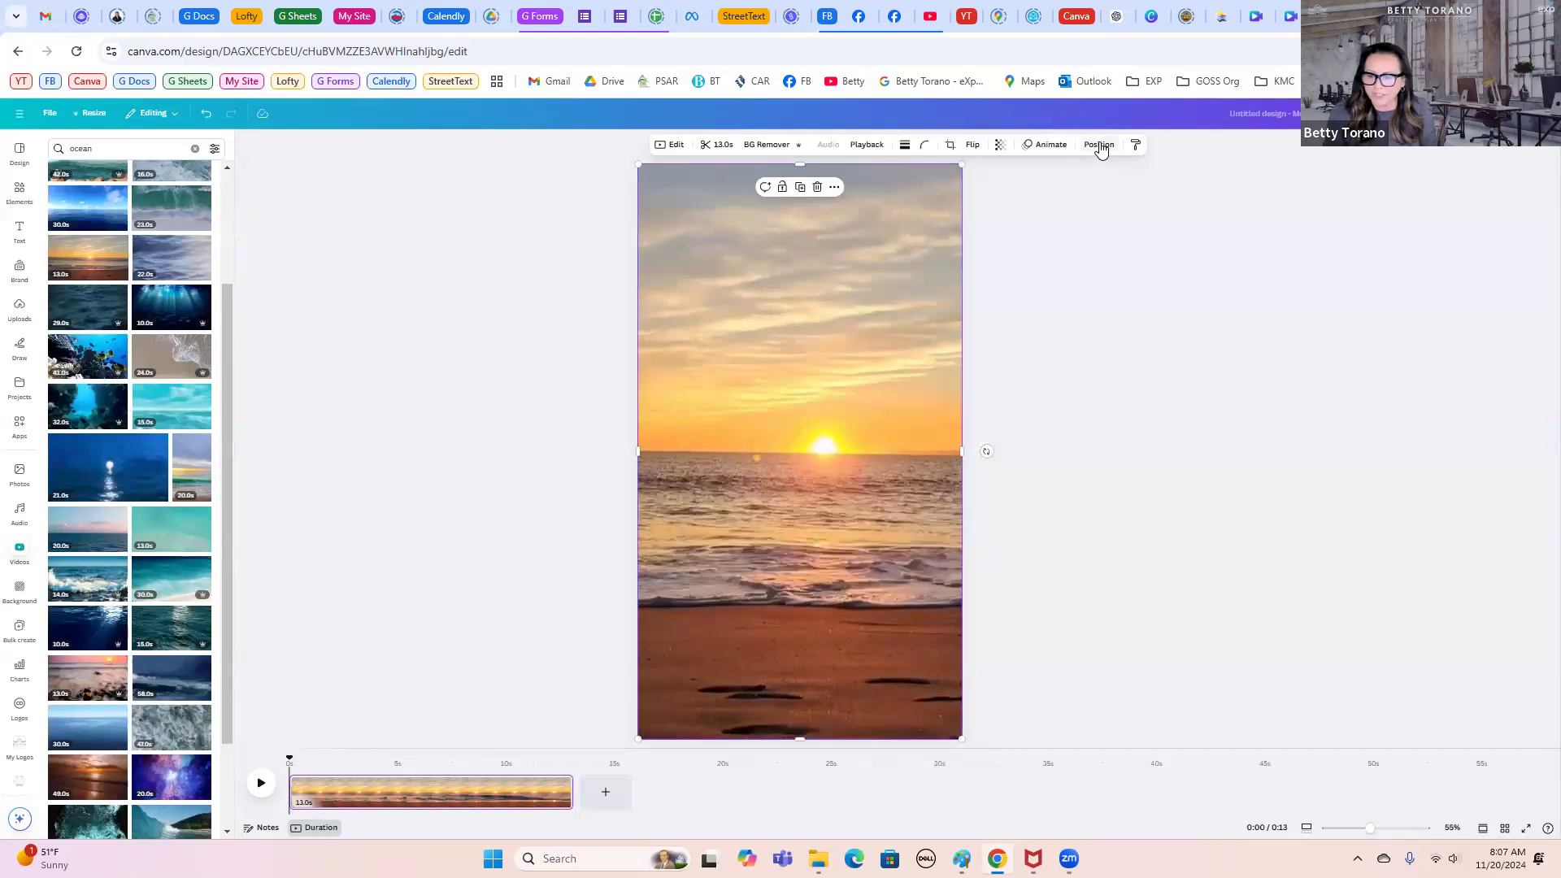
Step: Send the sunset beach video to the back, behind the laptop and the market update image
{"action": "left_click", "coordinate": [1099, 144]}
{"action": "left_click", "coordinate": [186, 231]}
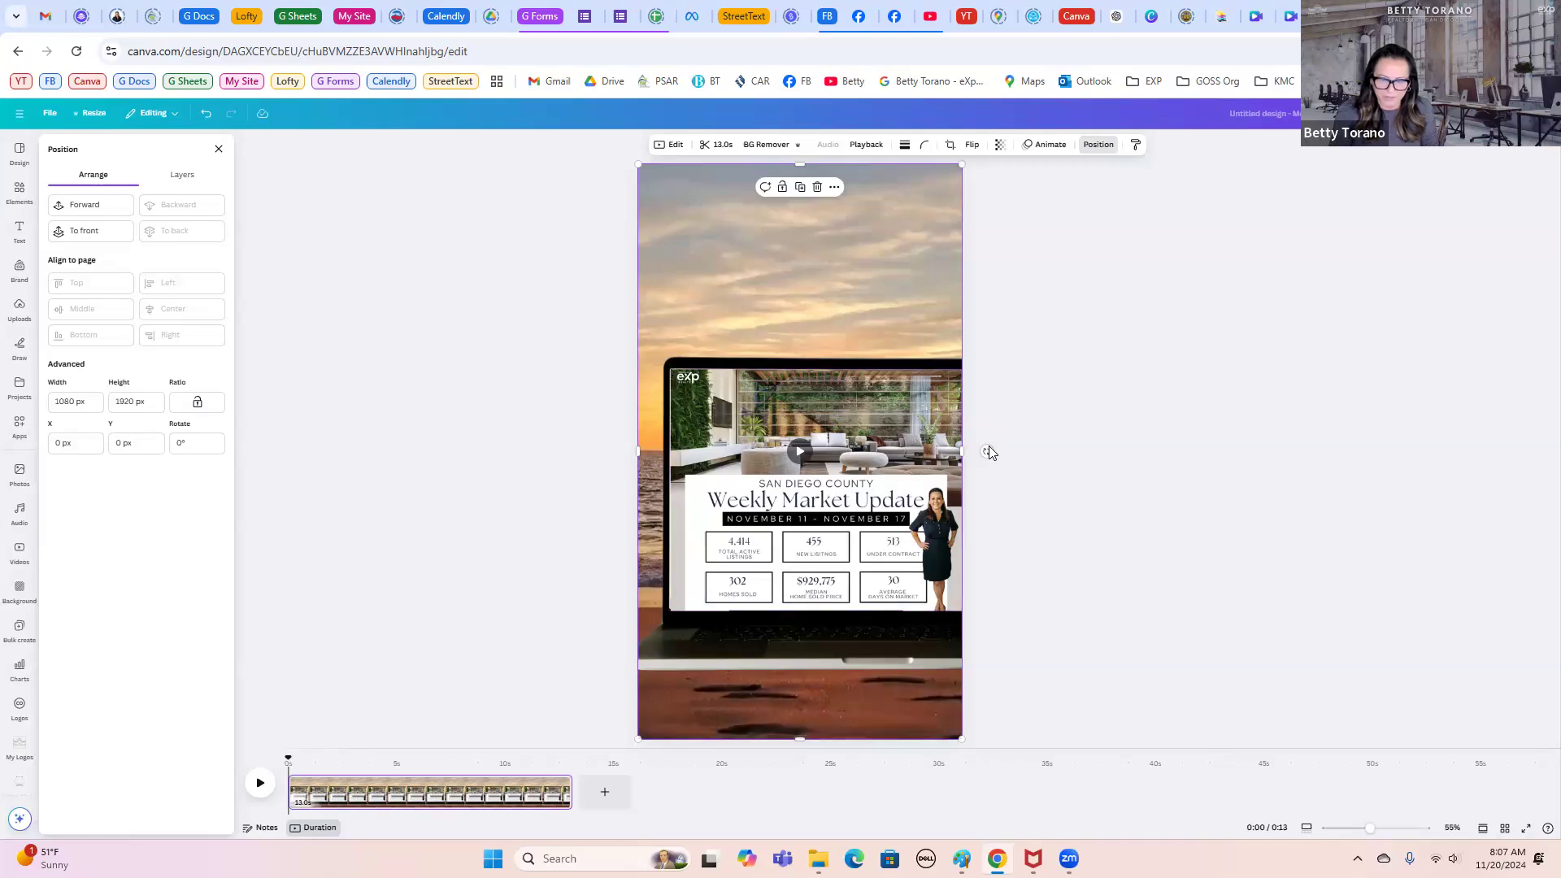
{"action": "left_click", "coordinate": [1098, 144]}
{"action": "left_click_drag", "start_coordinate": [553, 791], "coordinate": [563, 794]}
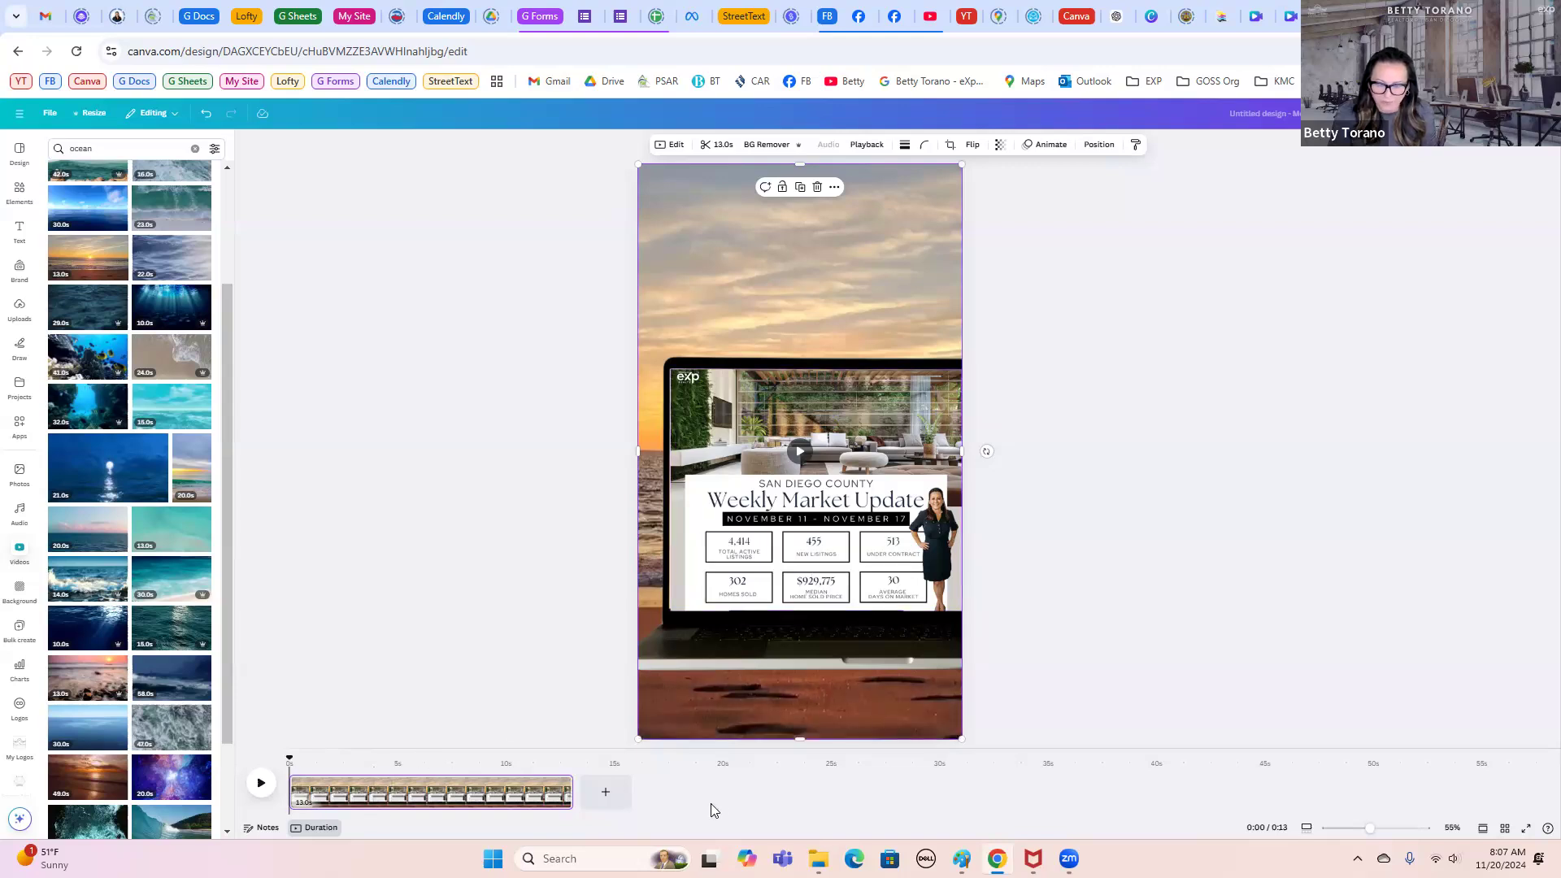
Step: Play the finished week-over-week trends video in the other open design for reference, and return to the new design
{"action": "left_click", "coordinate": [1256, 16]}
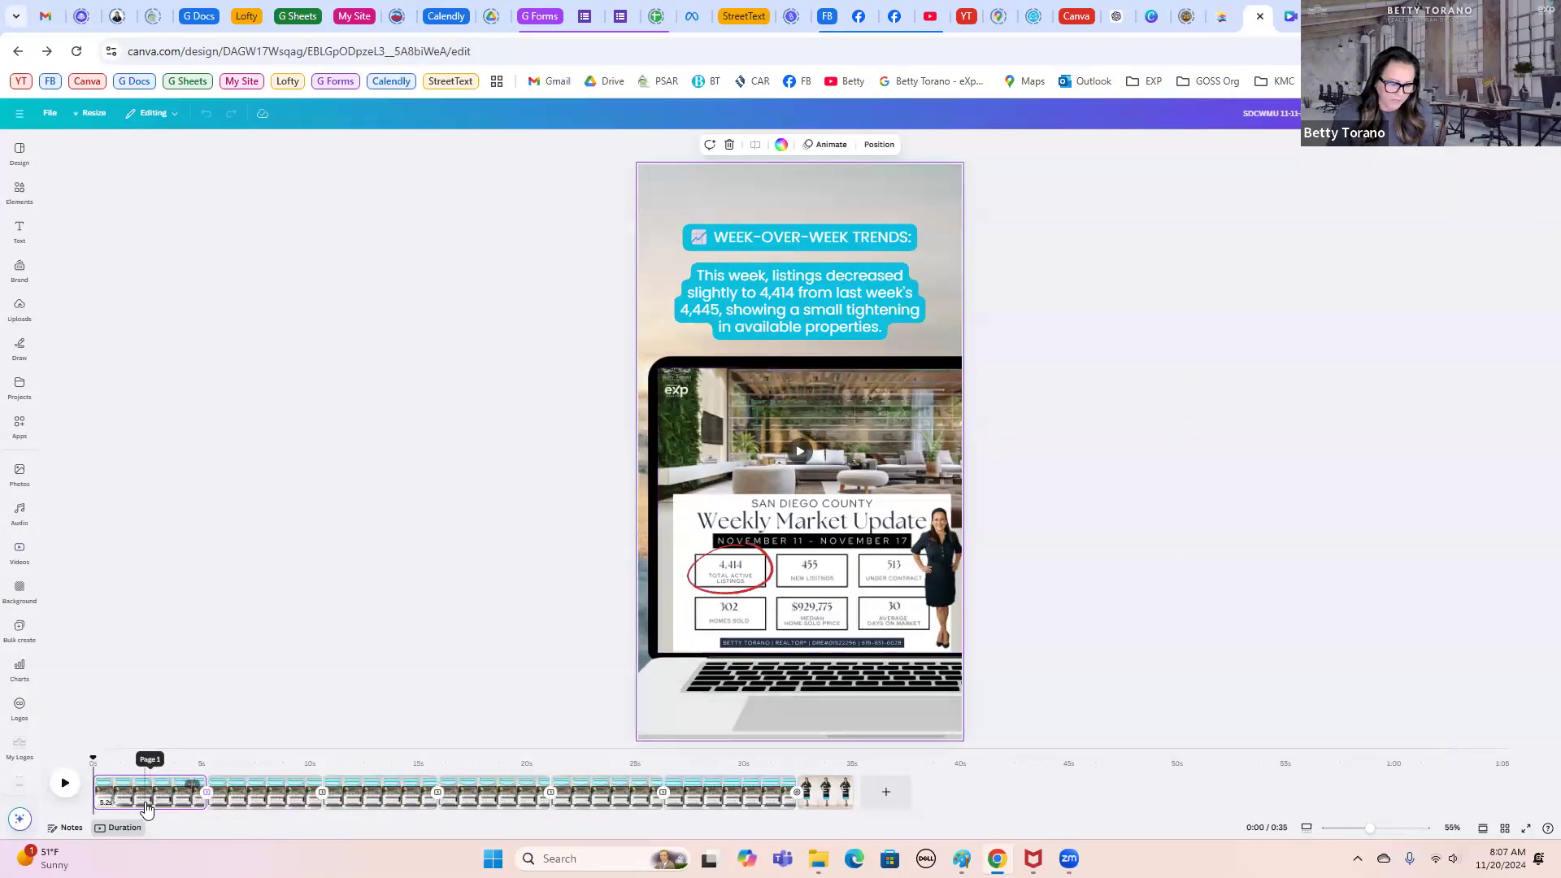
{"action": "left_click", "coordinate": [60, 783]}
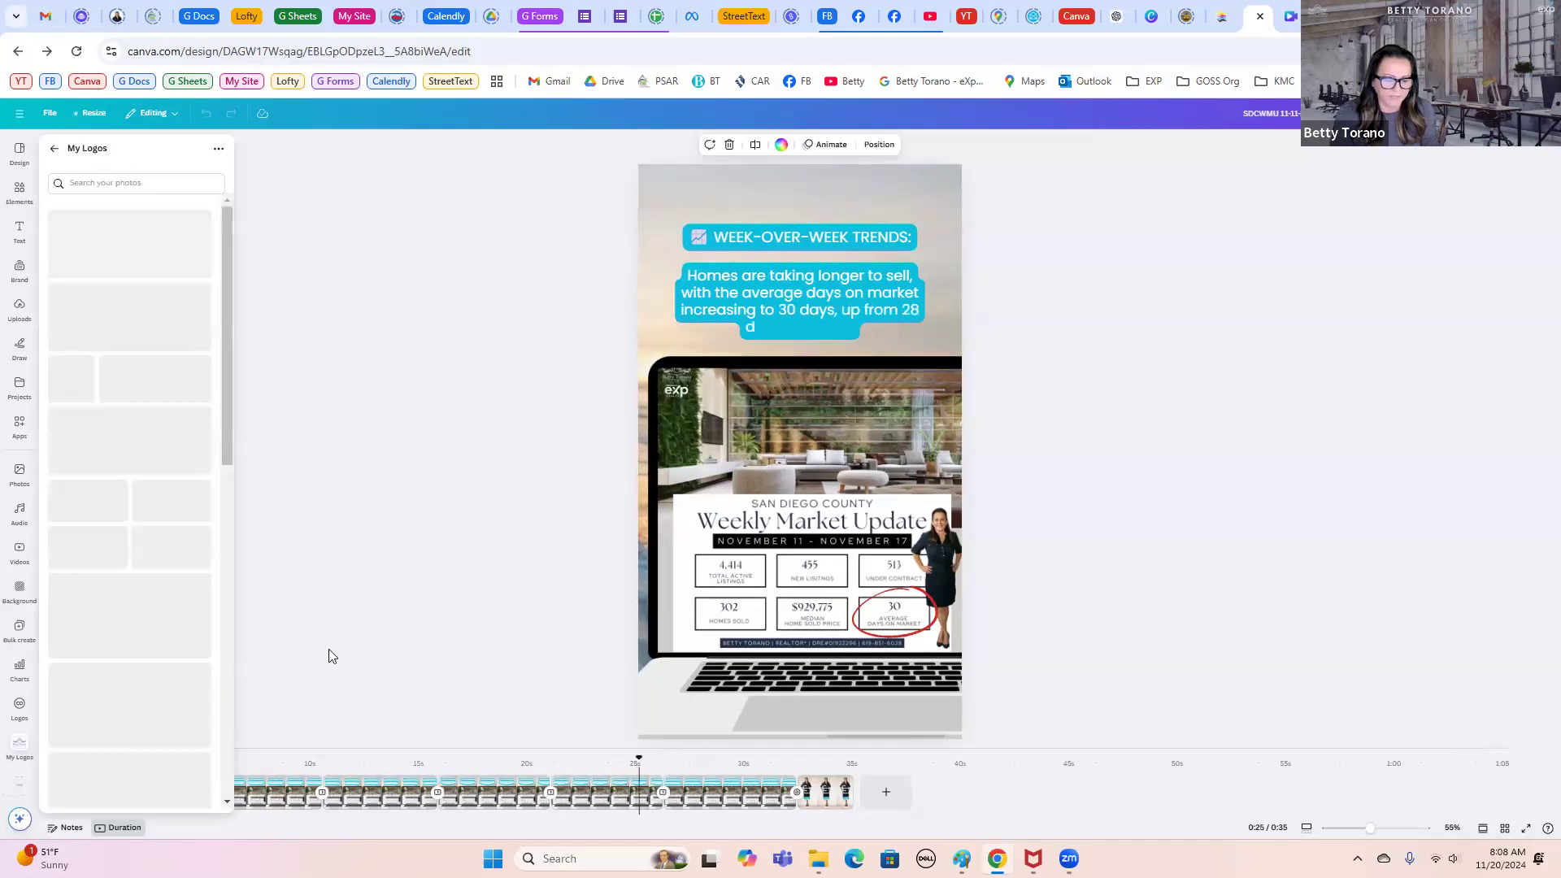
{"action": "left_click", "coordinate": [65, 785]}
{"action": "left_click", "coordinate": [61, 781]}
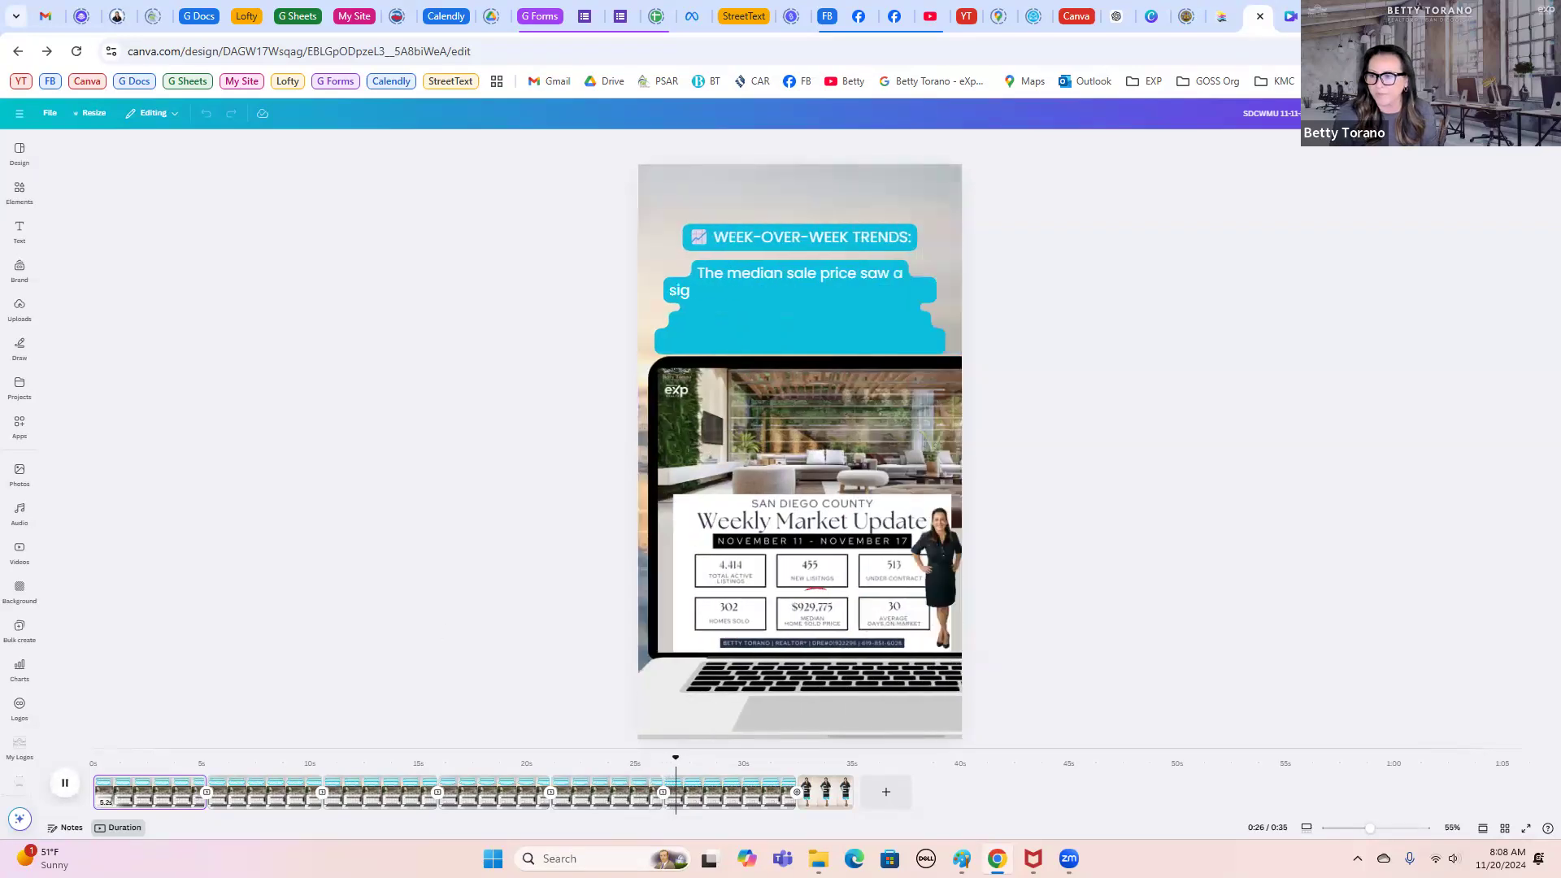
{"action": "left_click", "coordinate": [1325, 16]}
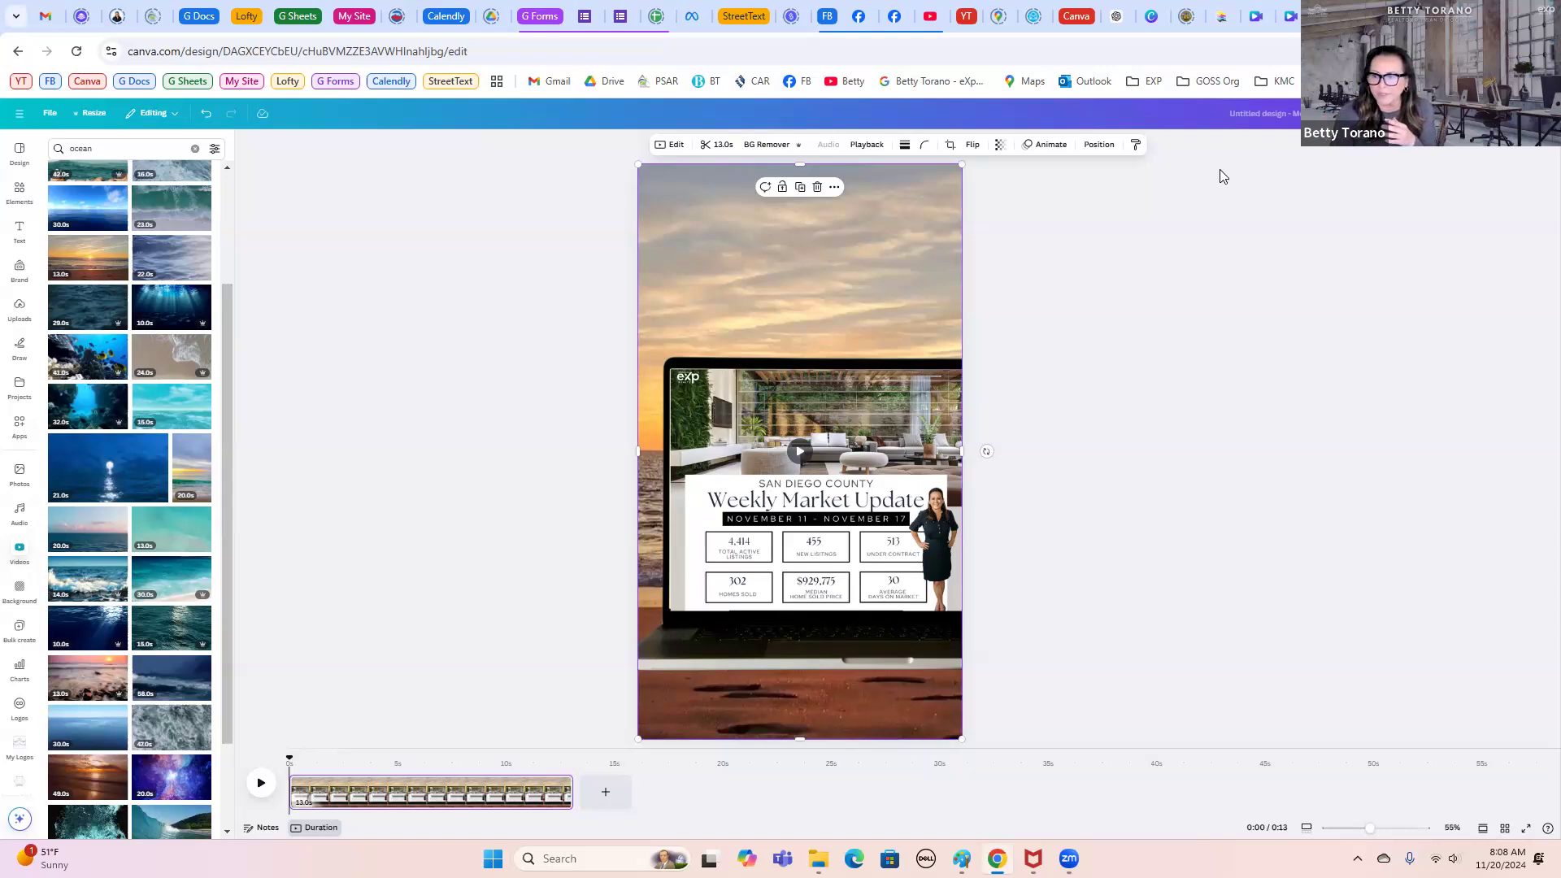
{"action": "left_click", "coordinate": [1254, 17]}
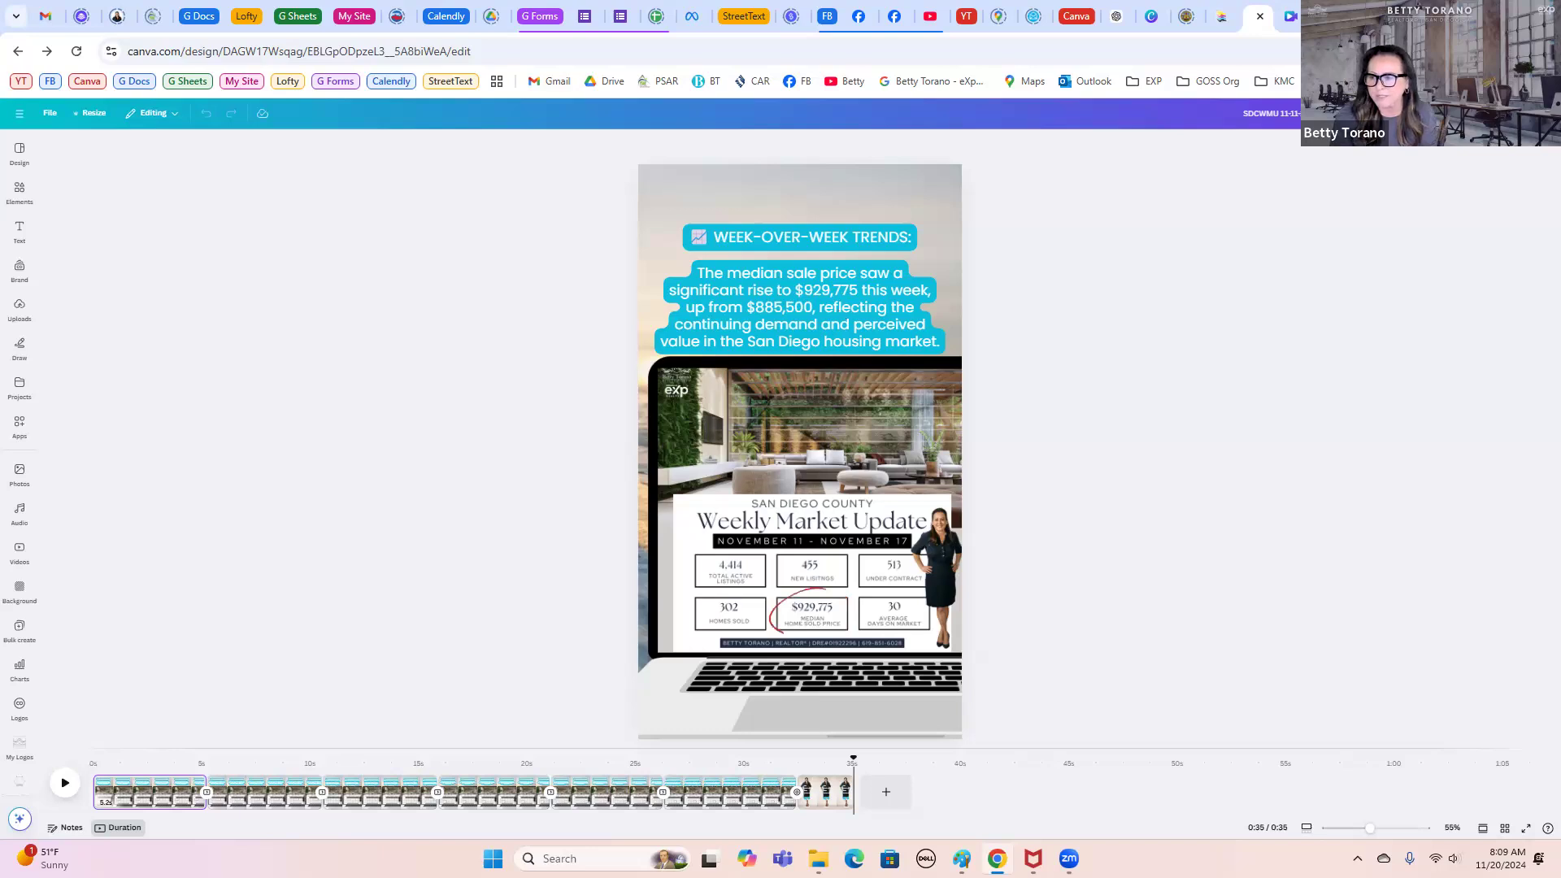
{"action": "left_click", "coordinate": [1321, 16]}
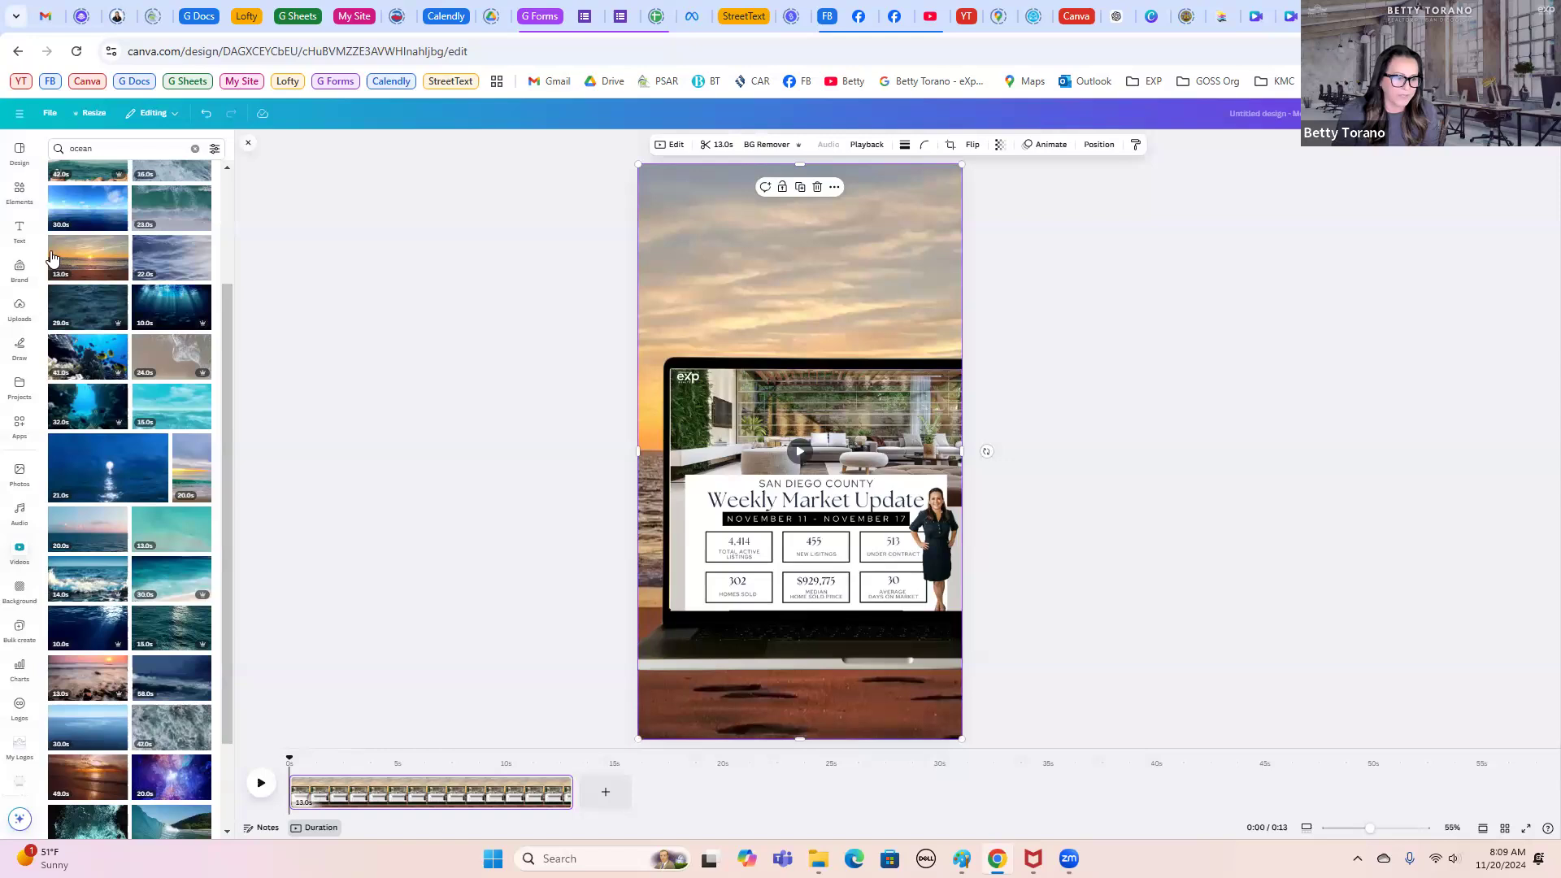
Step: Add a subheading text box and move it into the sky area above the laptop
{"action": "left_click", "coordinate": [18, 231]}
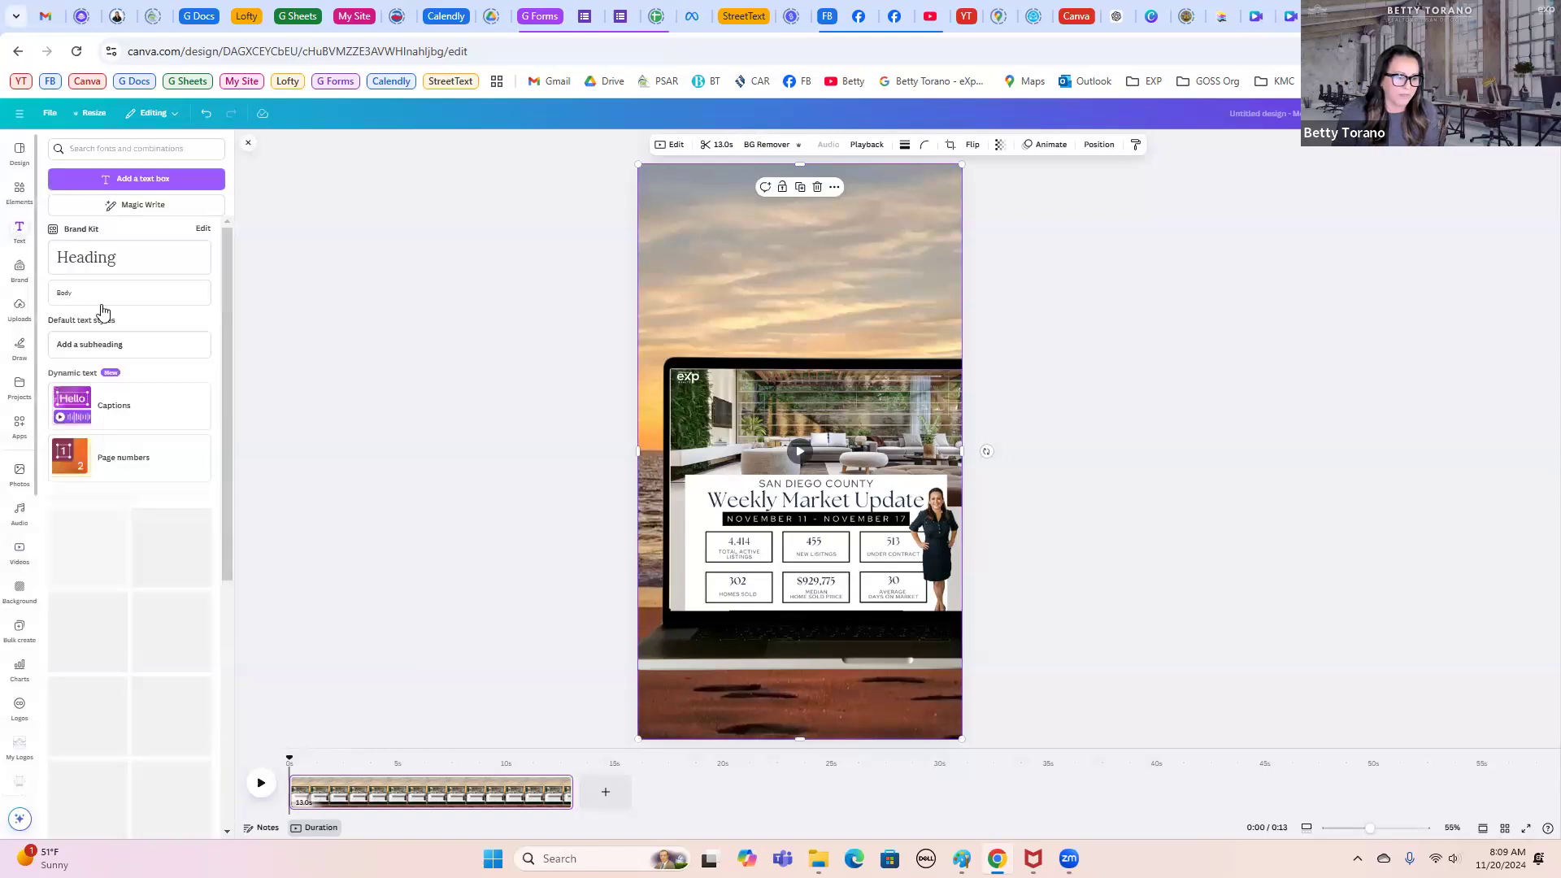
{"action": "left_click", "coordinate": [118, 348]}
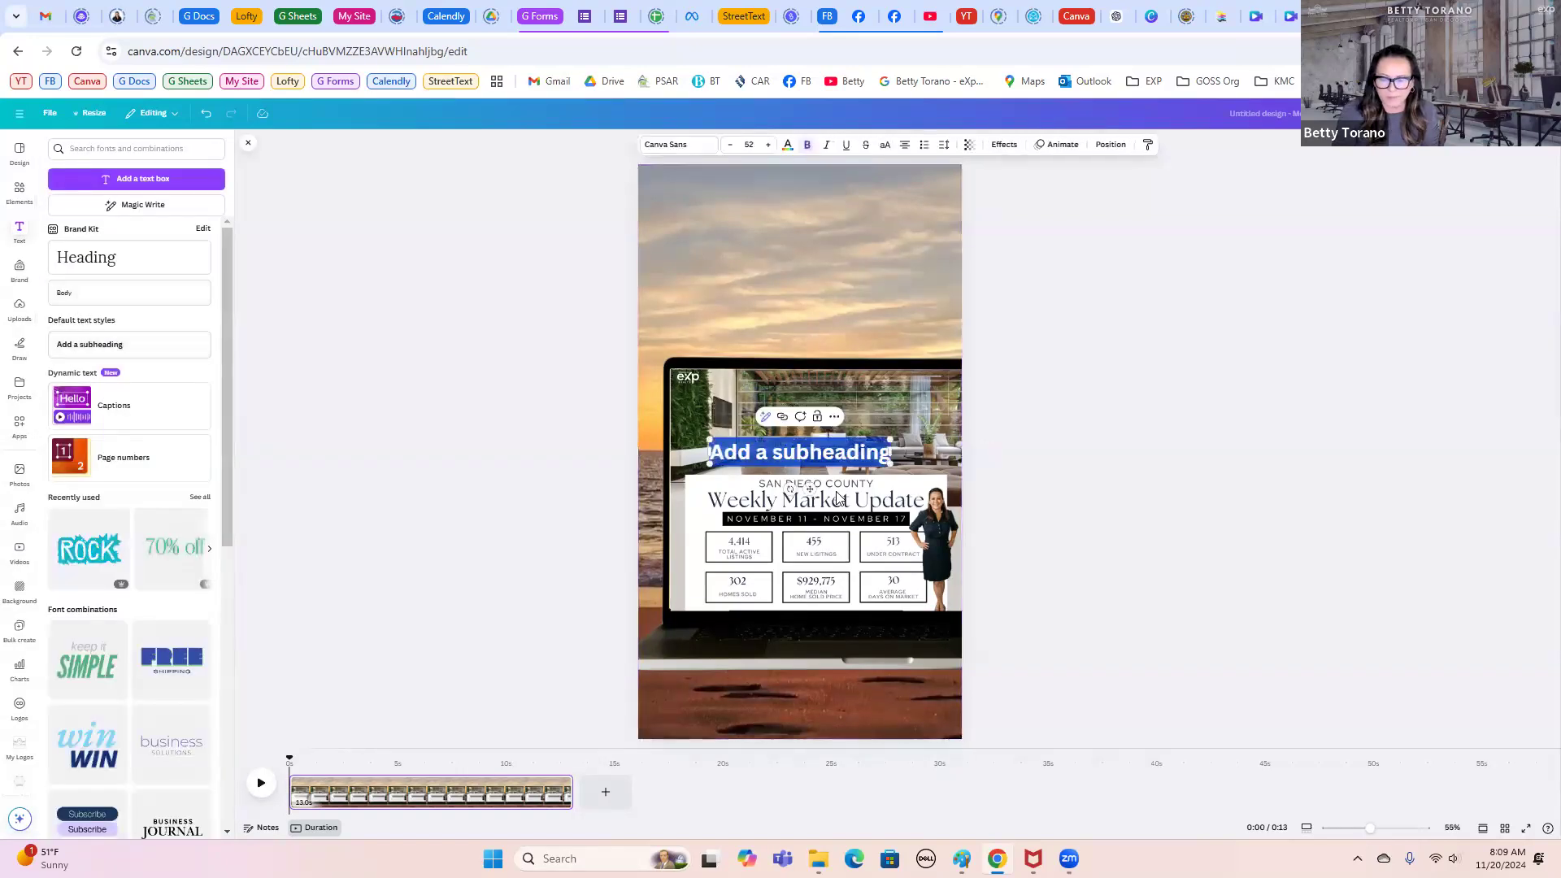
{"action": "left_click_drag", "start_coordinate": [810, 490], "coordinate": [804, 241]}
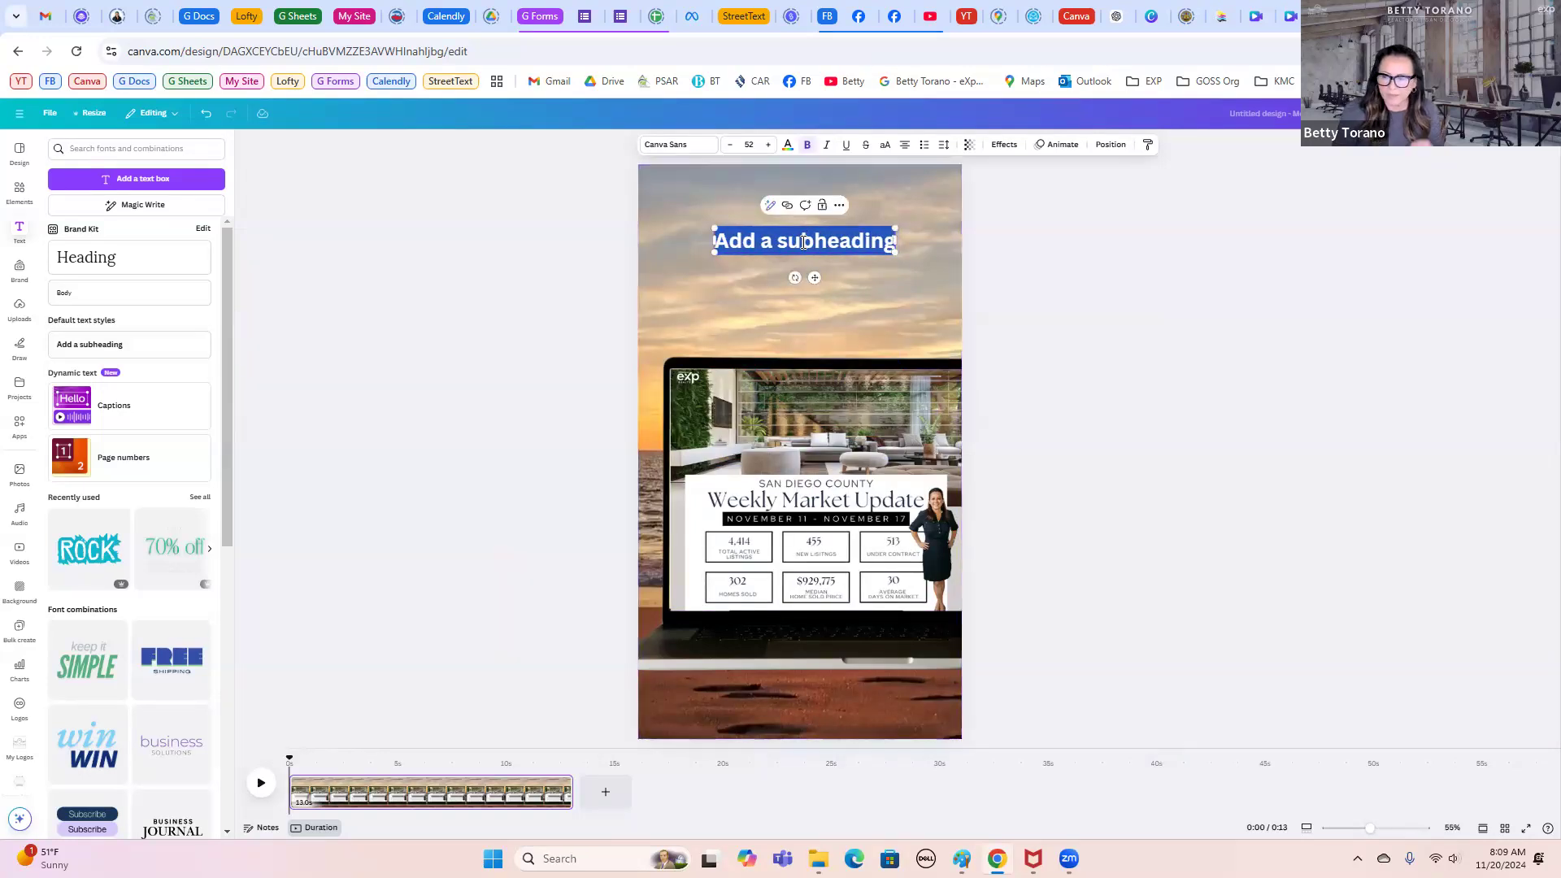
Step: Replace the subheading text with "San Diego", "Week to Week" and "Market Update" on three separate lines
{"action": "type", "text": "San"}
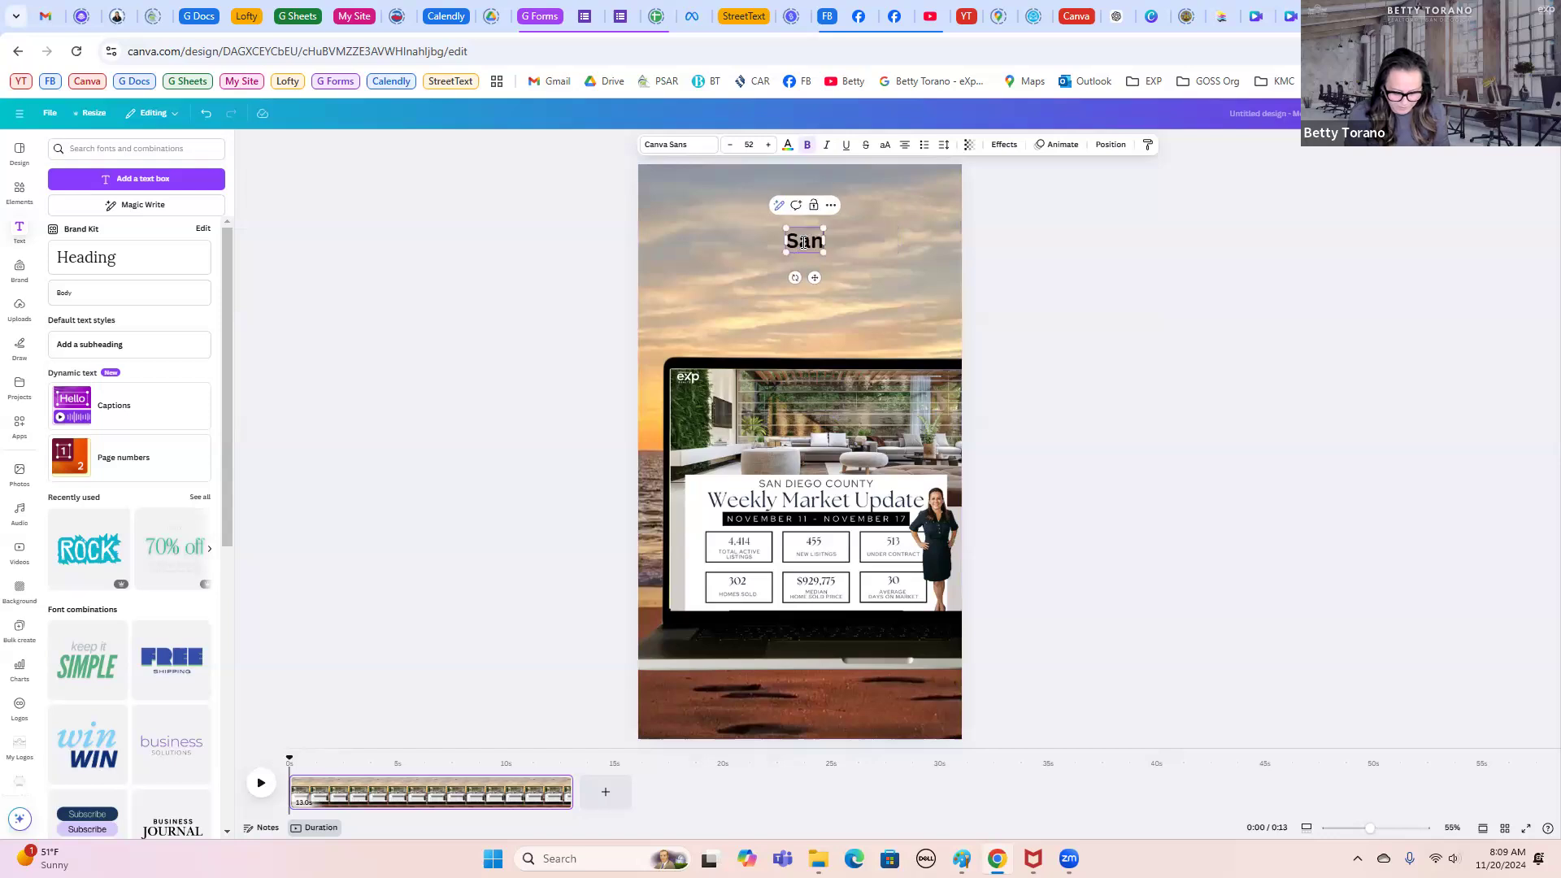
{"action": "type", "text": " Diego"}
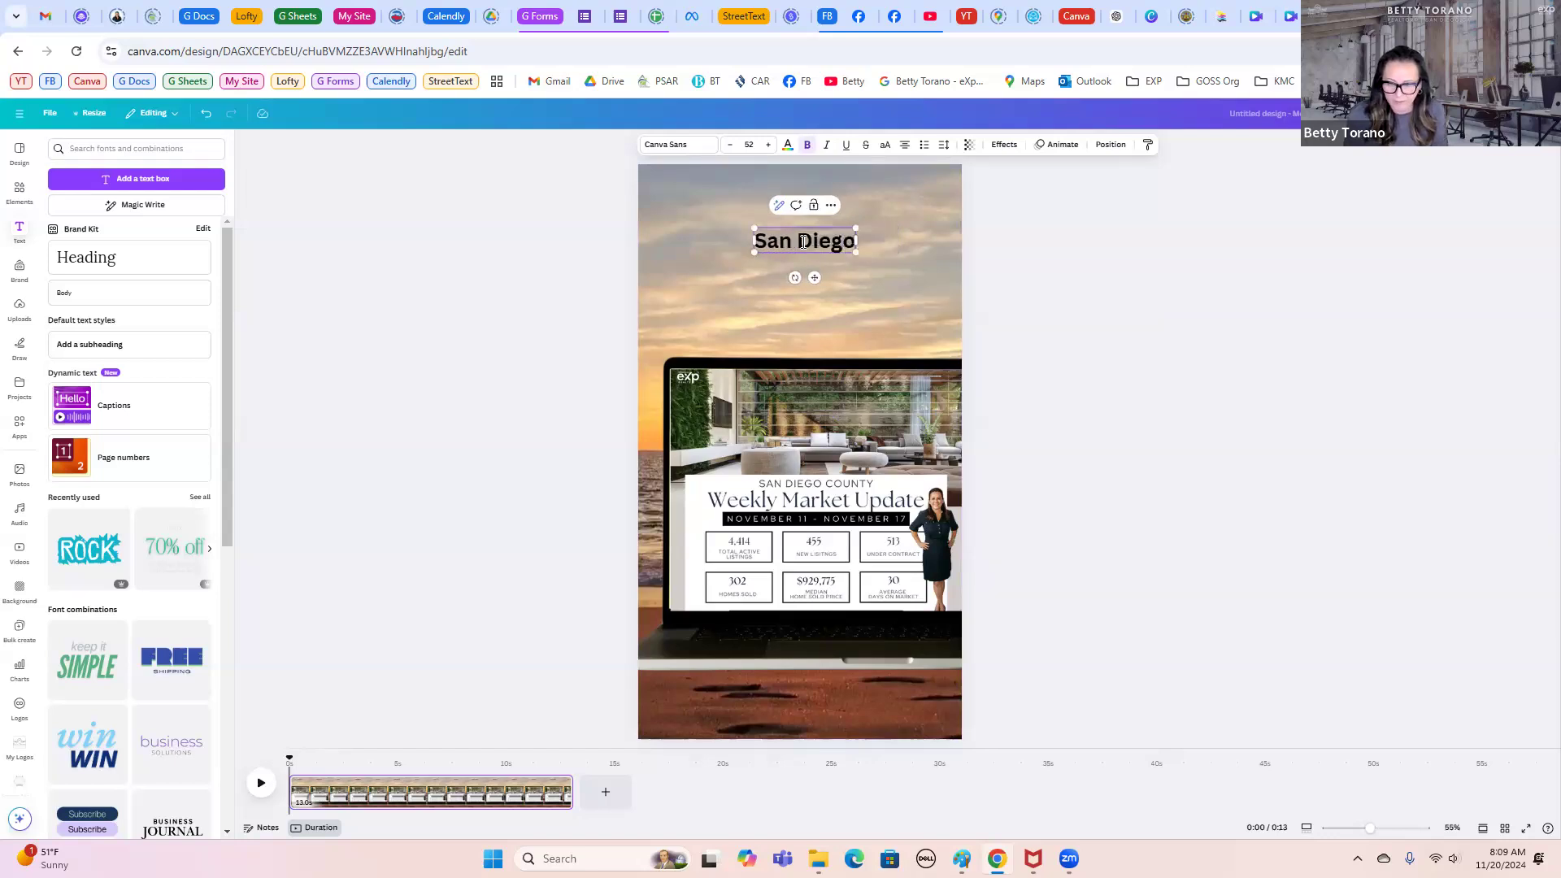
{"action": "key", "text": "Return"}
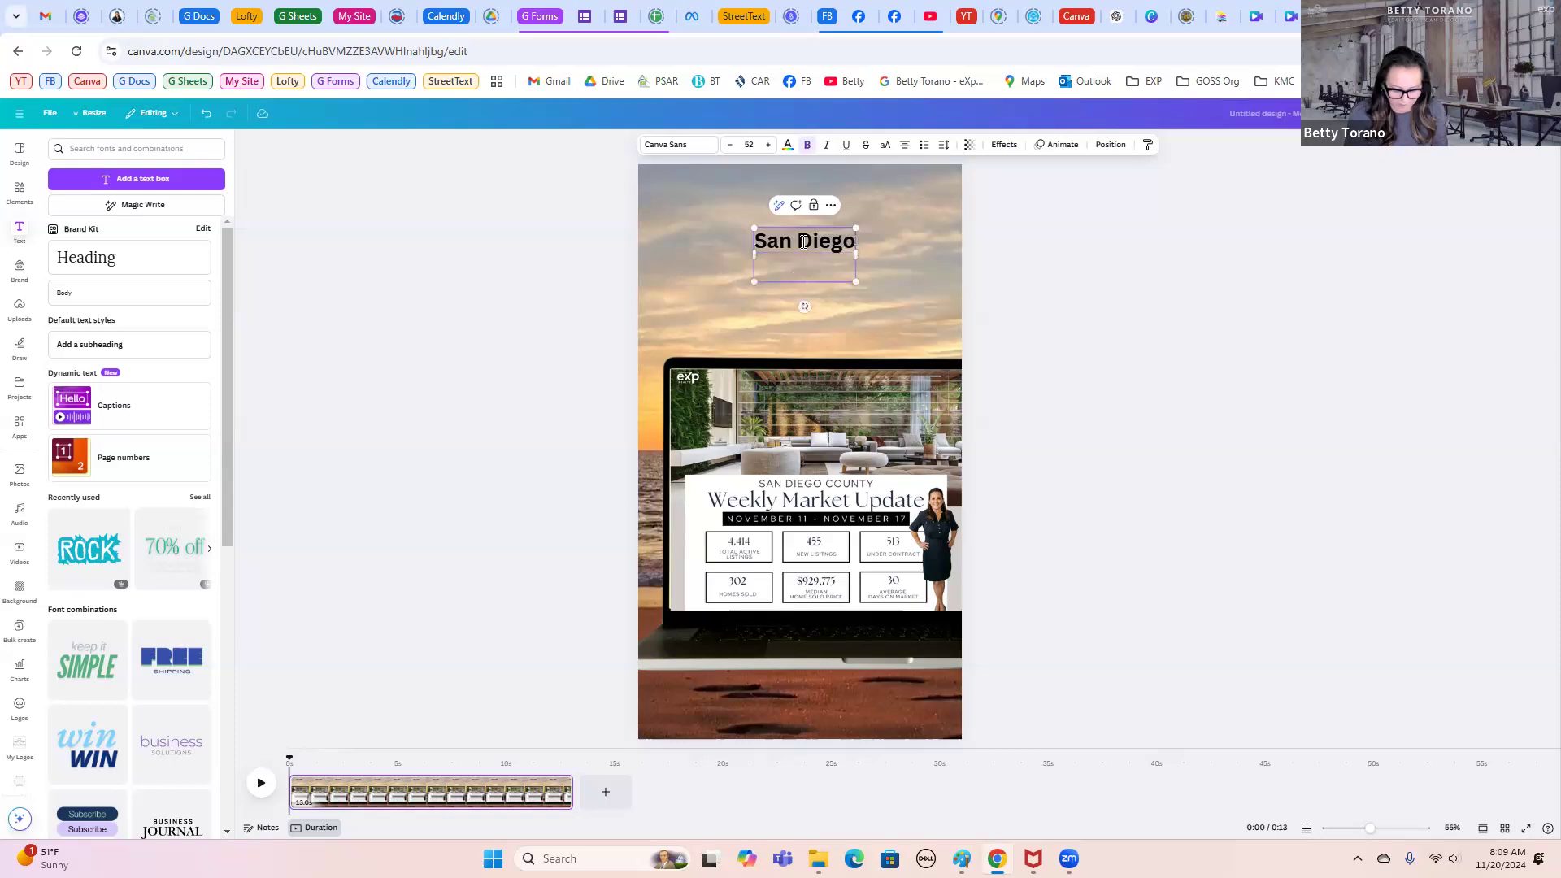
{"action": "type", "text": "wee"}
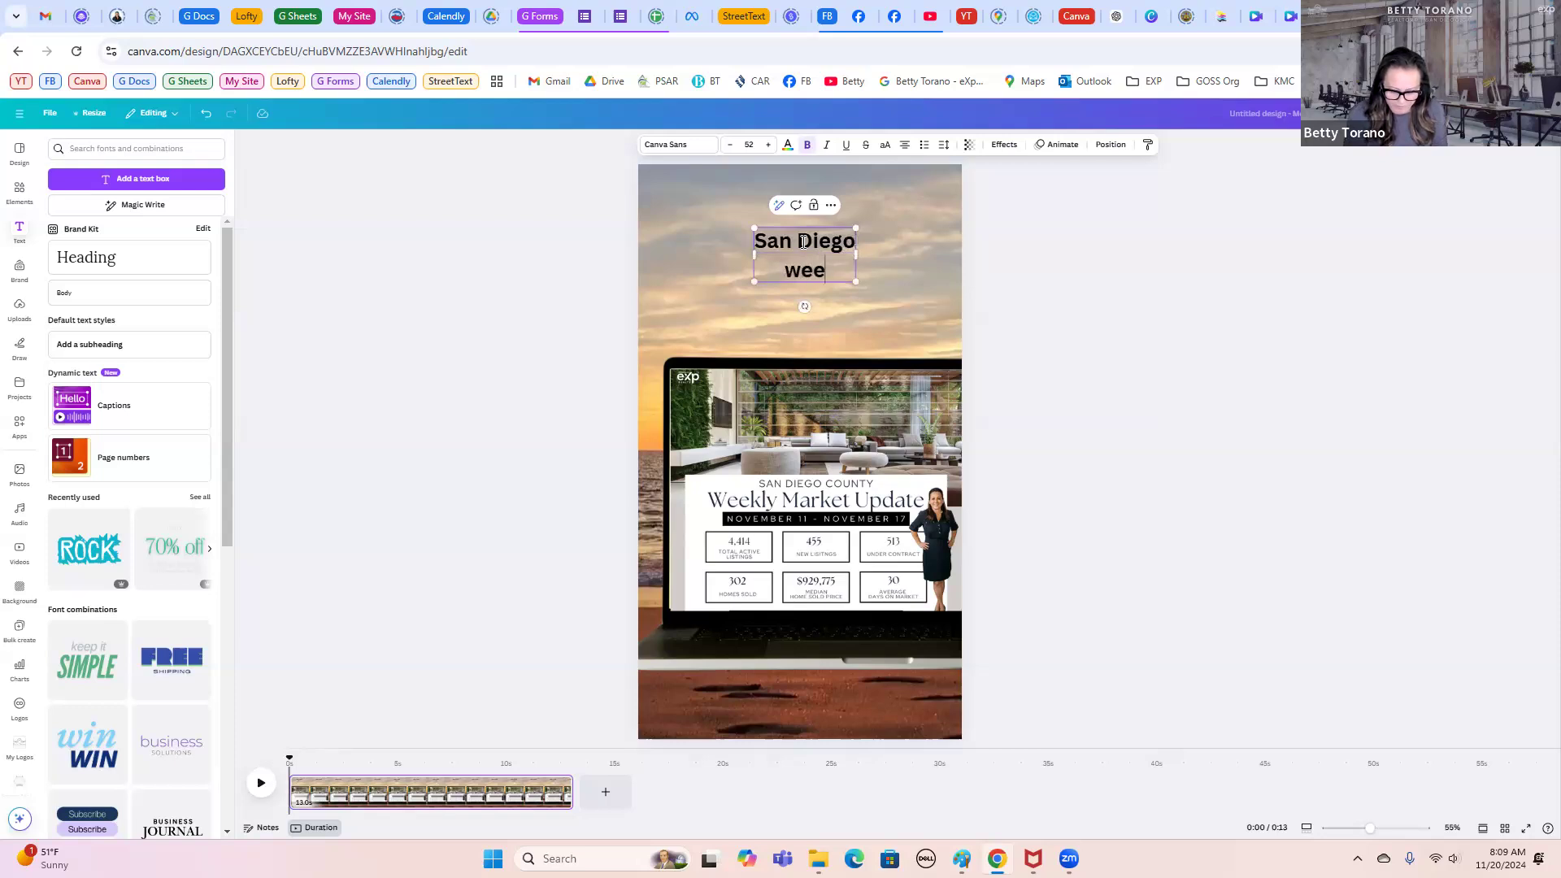
{"action": "type", "text": "k to"}
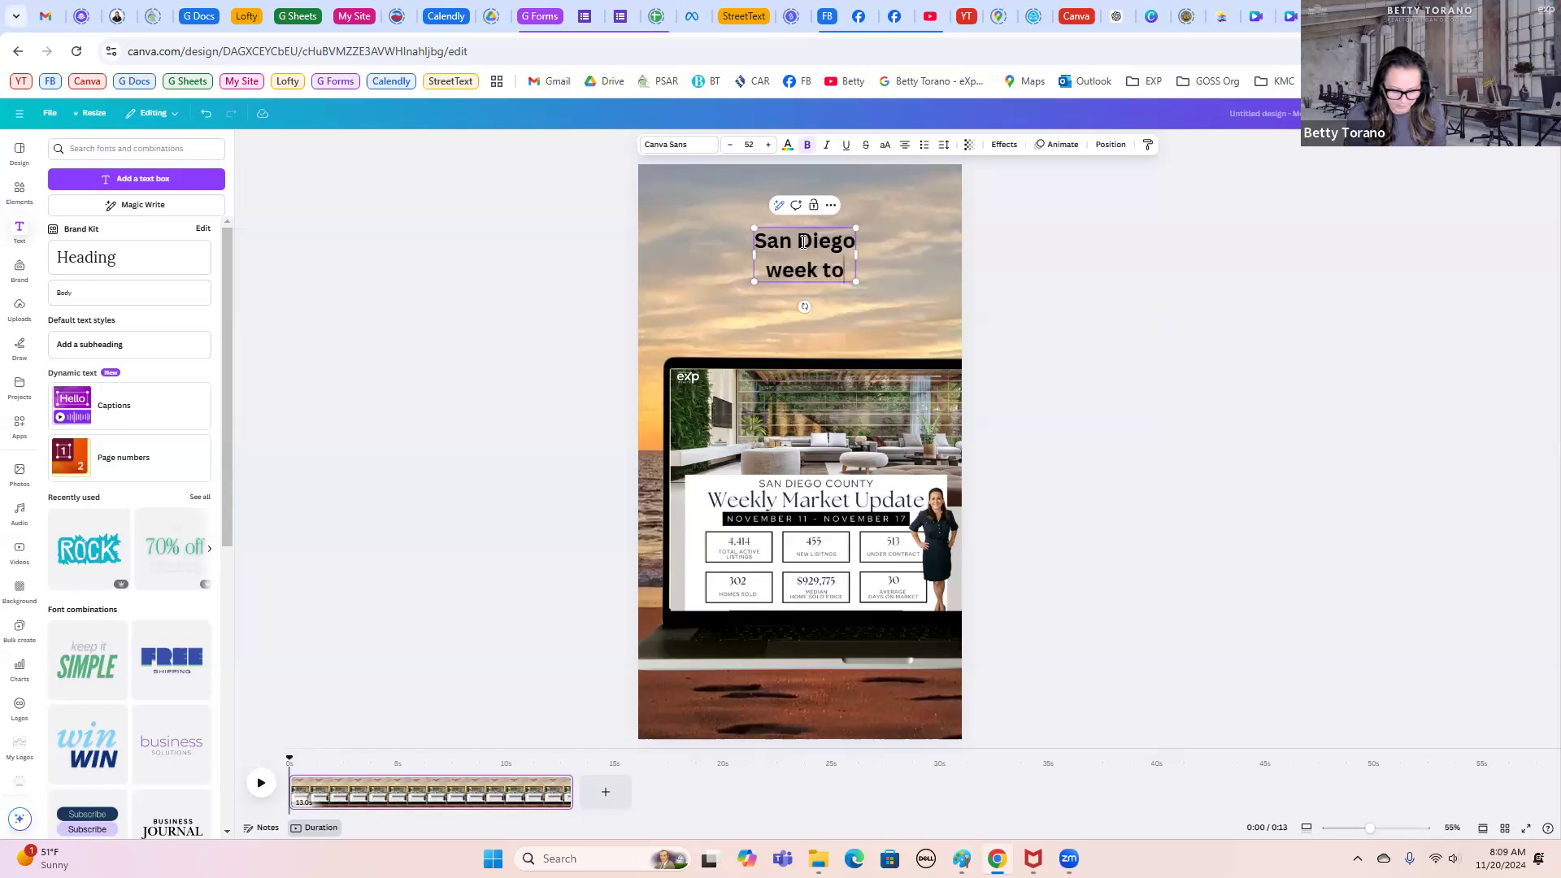
{"action": "type", "text": " Week"}
{"action": "key", "text": "Return"}
{"action": "type", "text": "Market"}
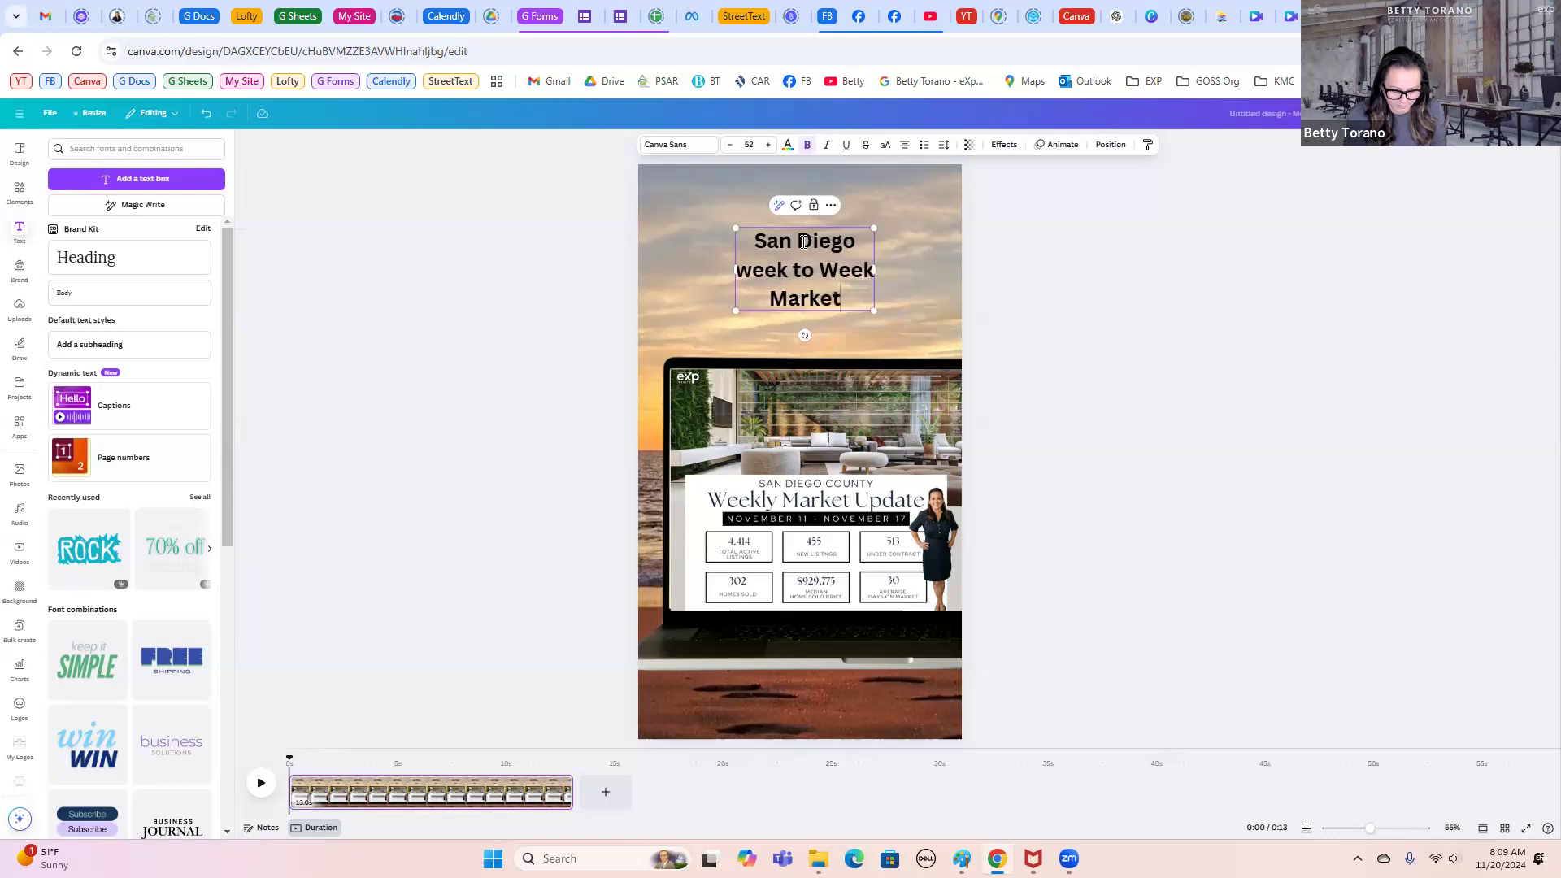
{"action": "type", "text": " Update"}
{"action": "left_click", "coordinate": [753, 270]}
{"action": "key", "text": "BackSpace"}
{"action": "type", "text": "W"}
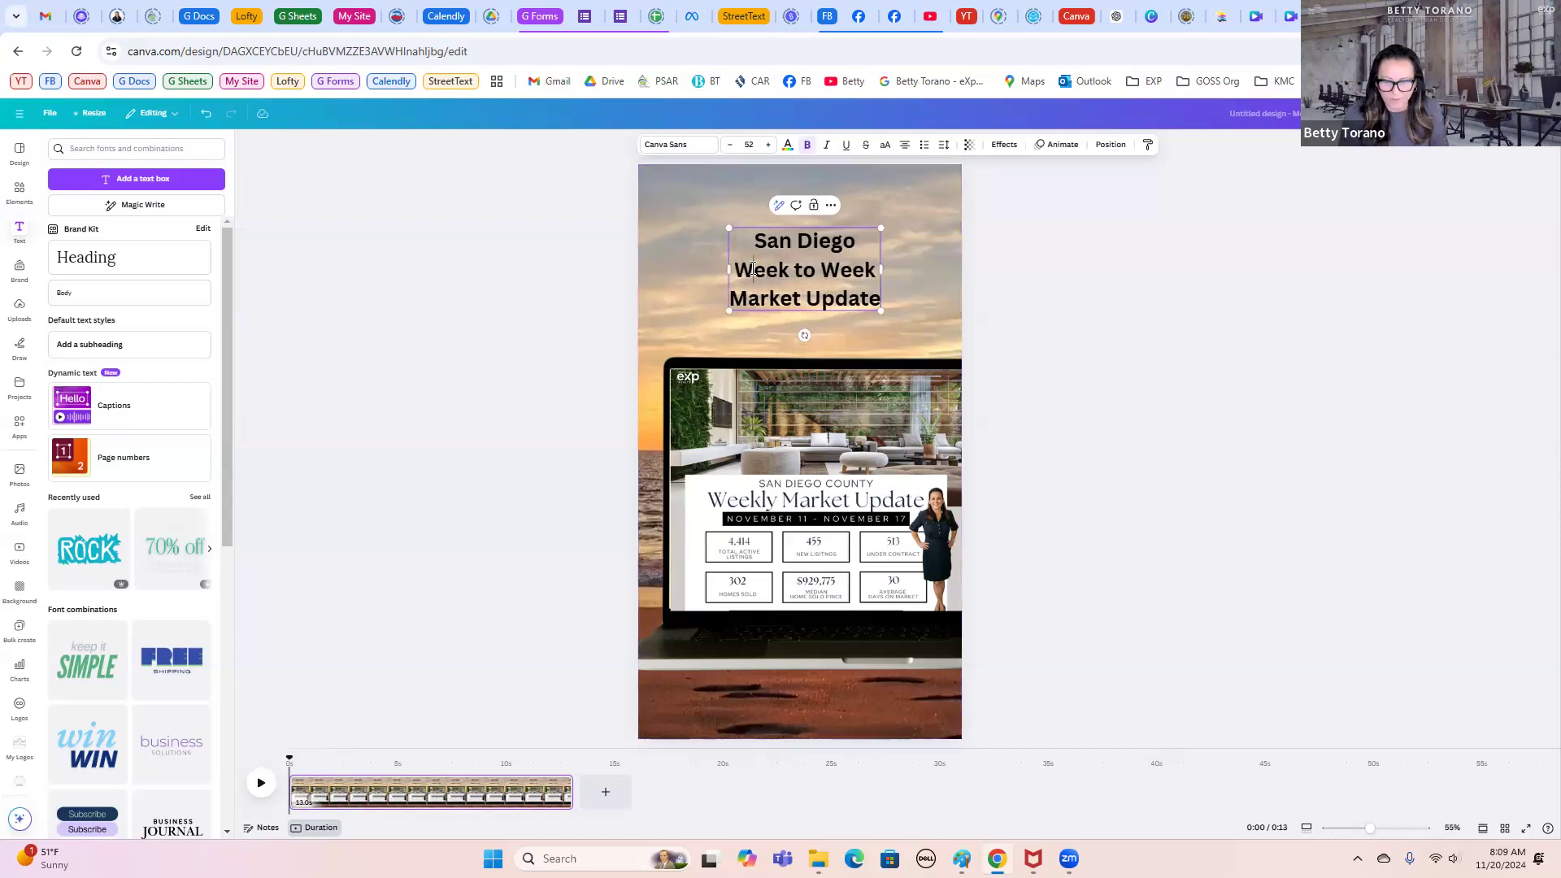
{"action": "left_click", "coordinate": [1018, 305]}
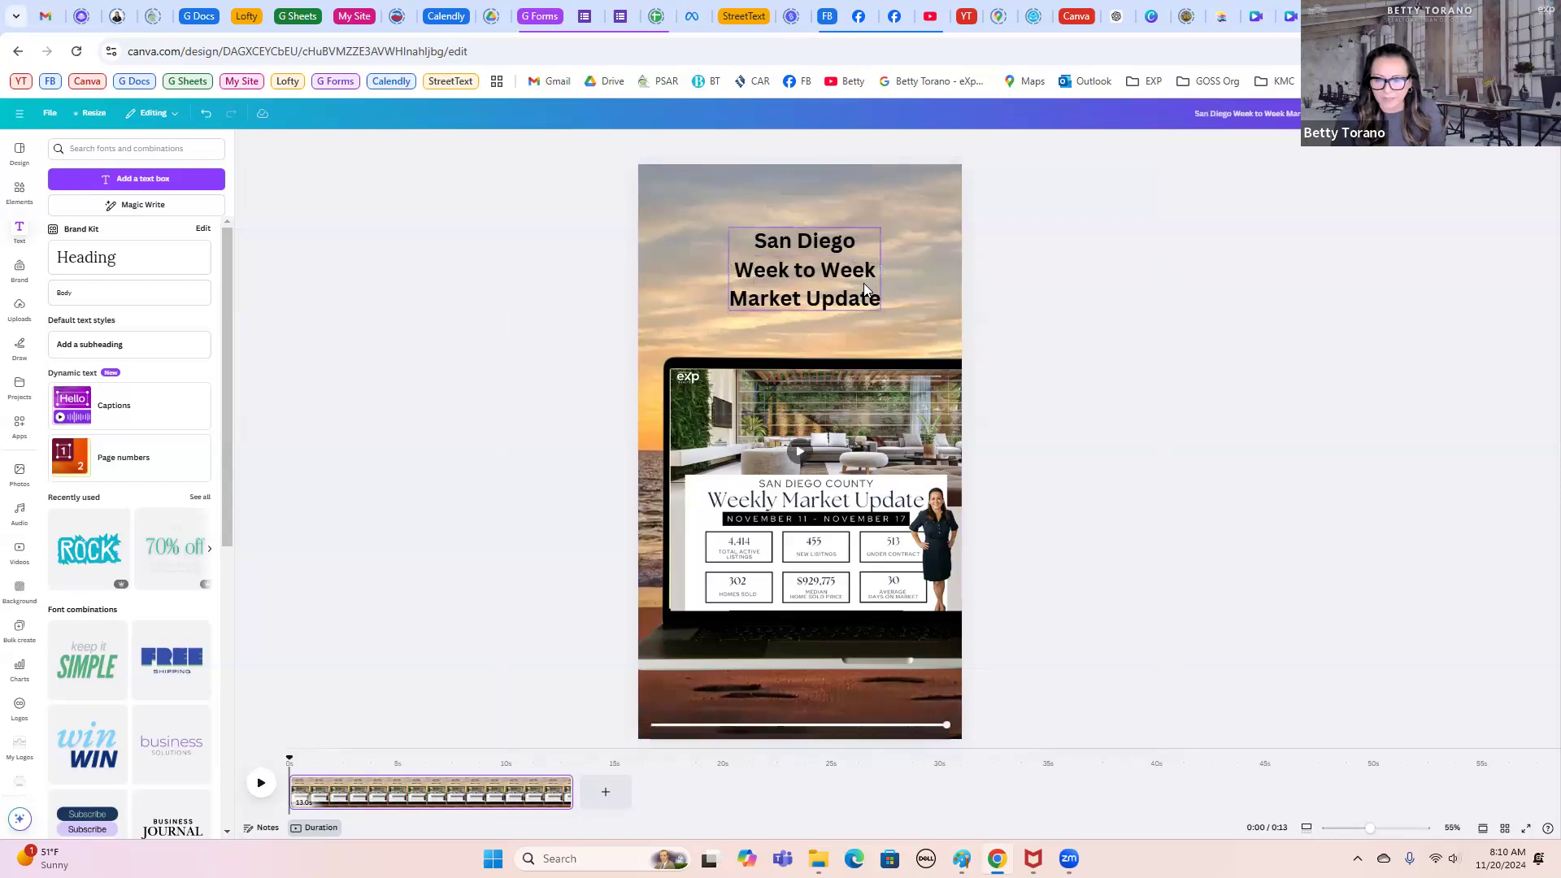
Step: Set the line spacing of the San Diego market update title to 1.2
{"action": "left_click", "coordinate": [816, 245]}
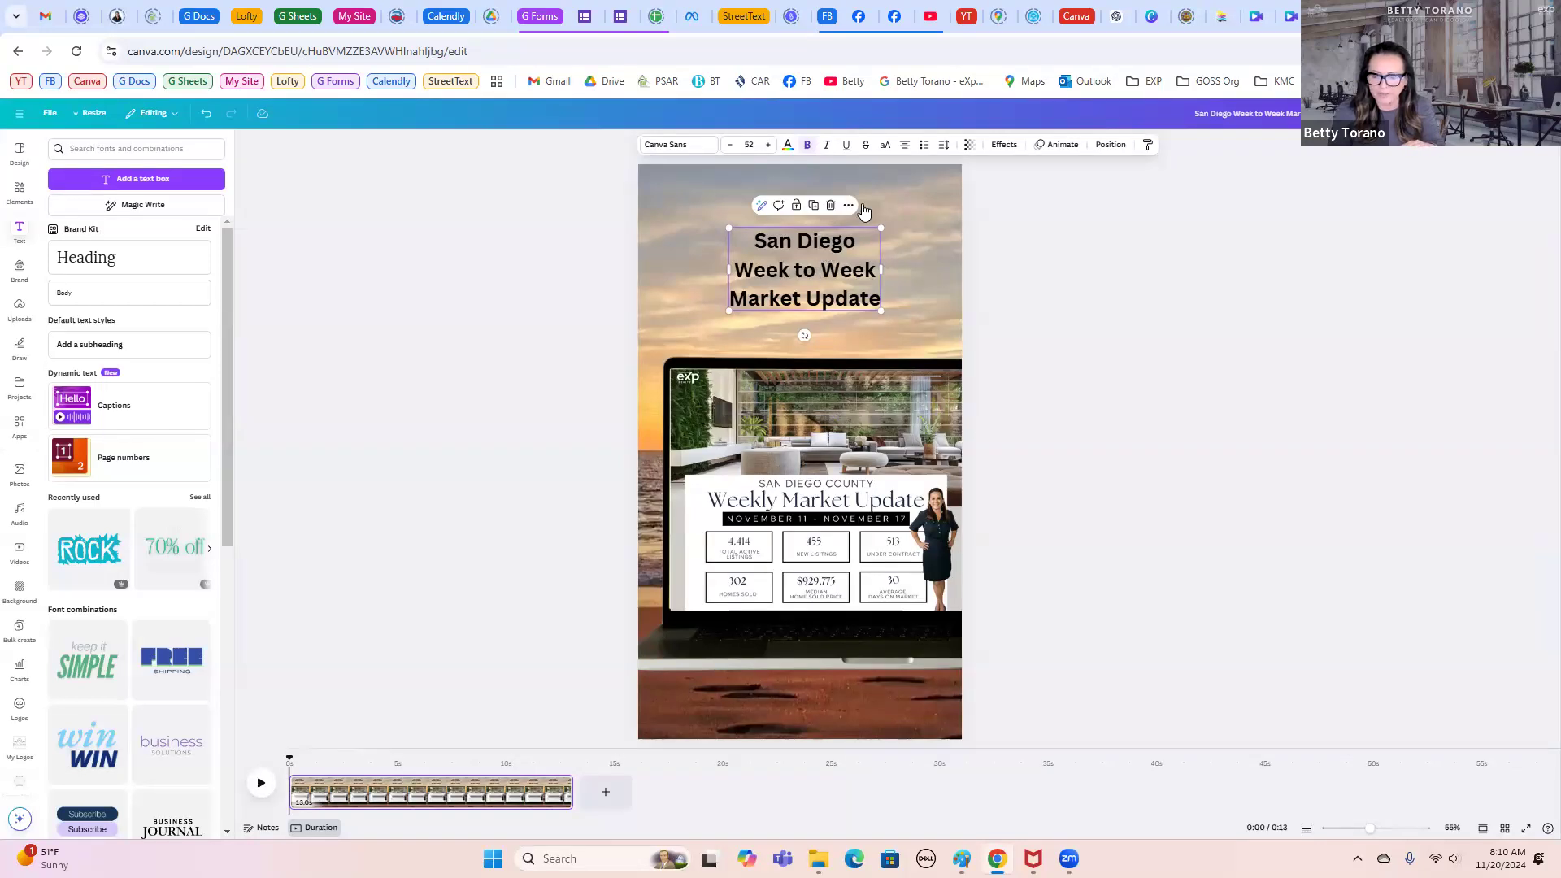
{"action": "left_click", "coordinate": [943, 146]}
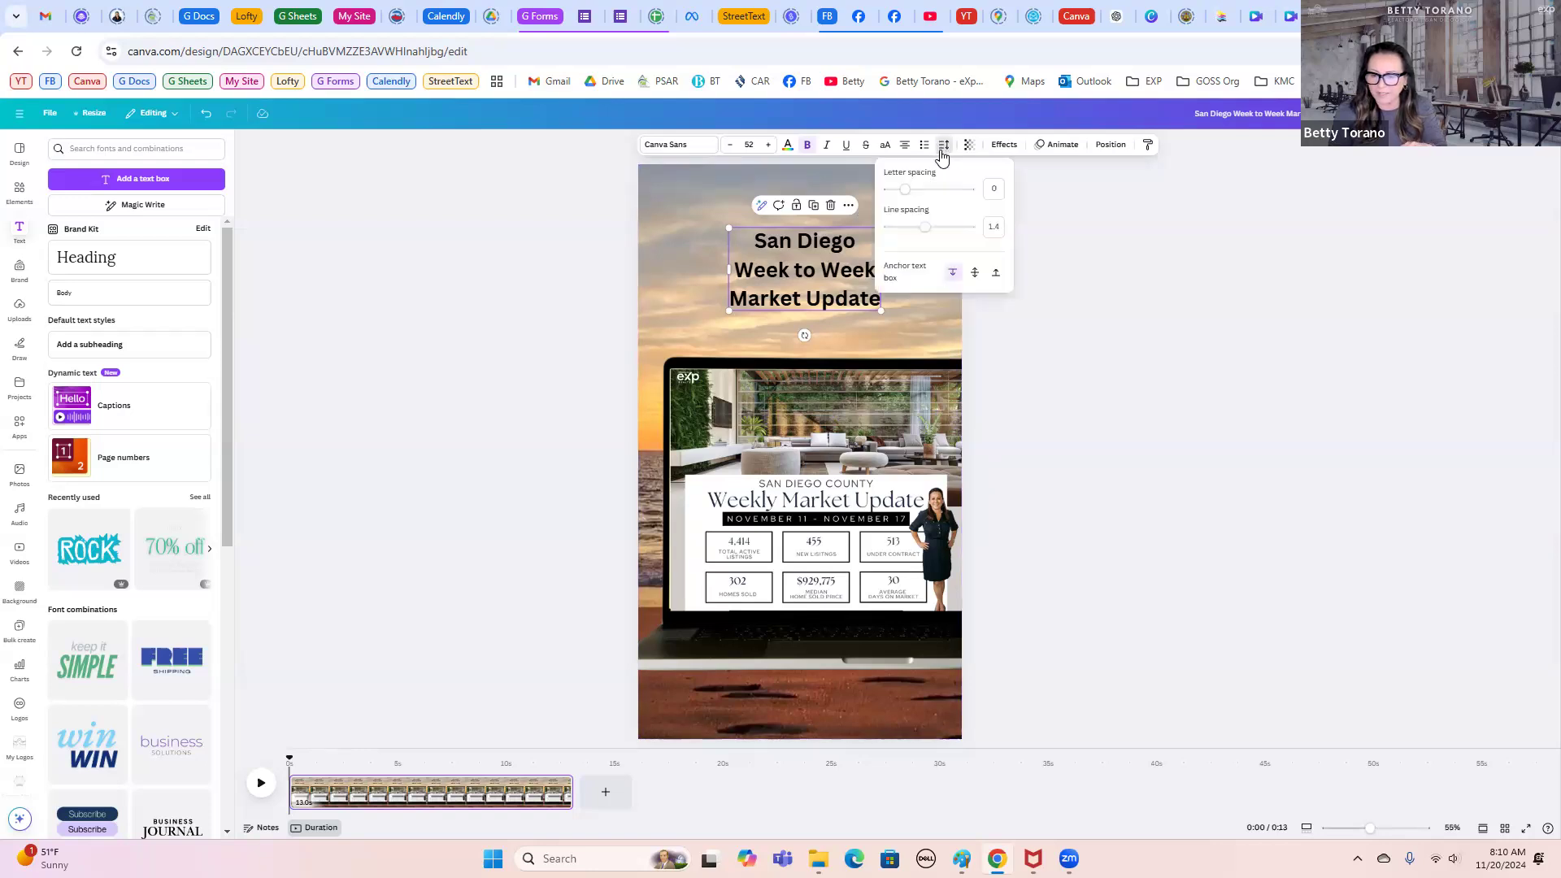
{"action": "left_click", "coordinate": [1002, 227]}
{"action": "double_click", "coordinate": [1002, 227]}
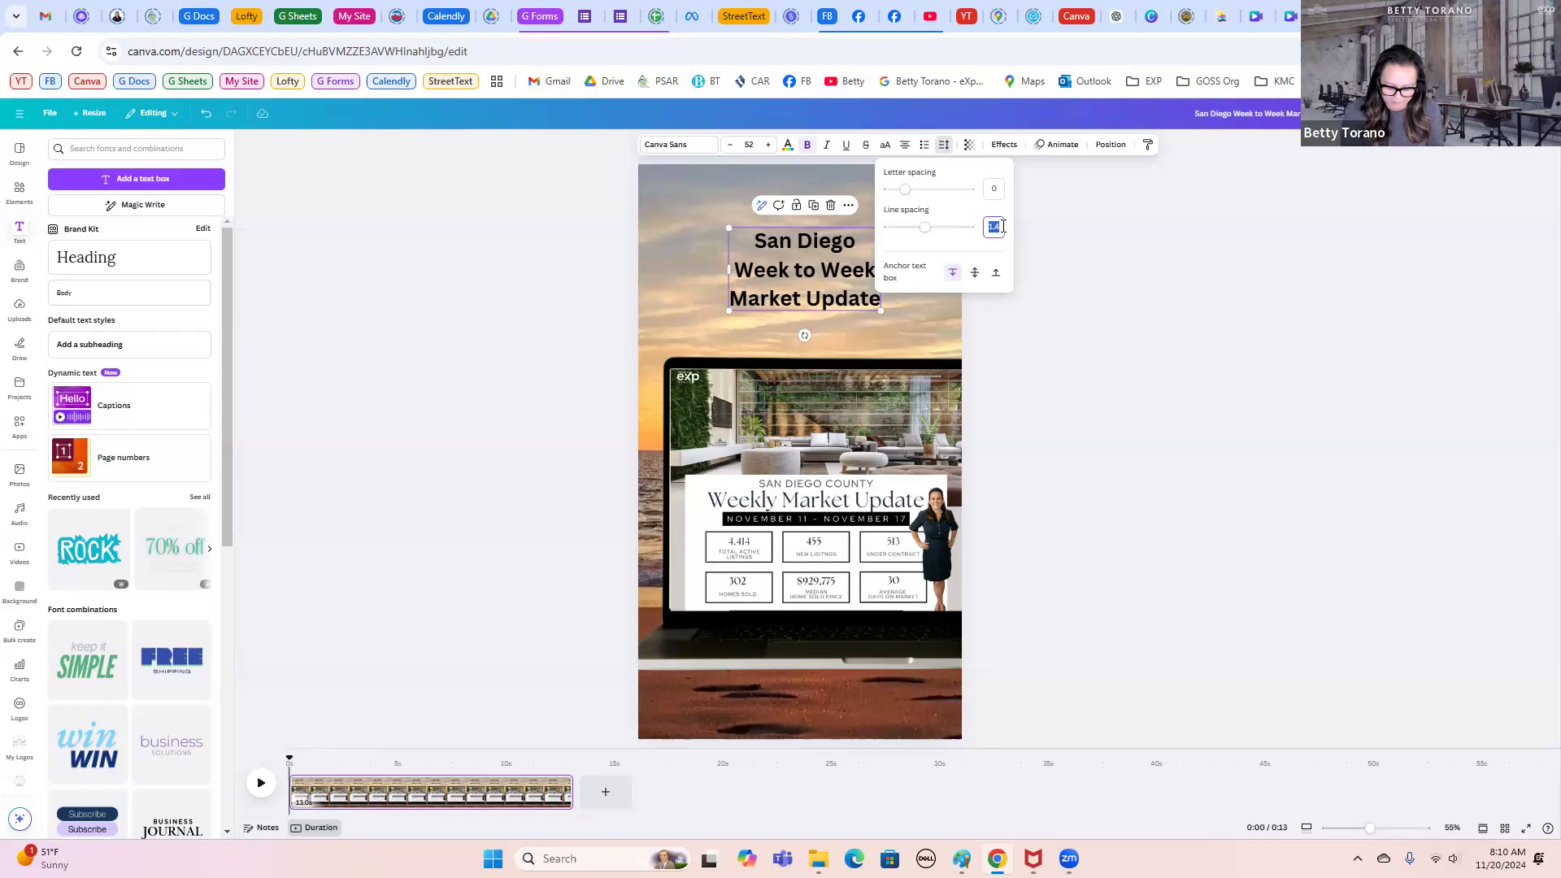
{"action": "type", "text": "1.2"}
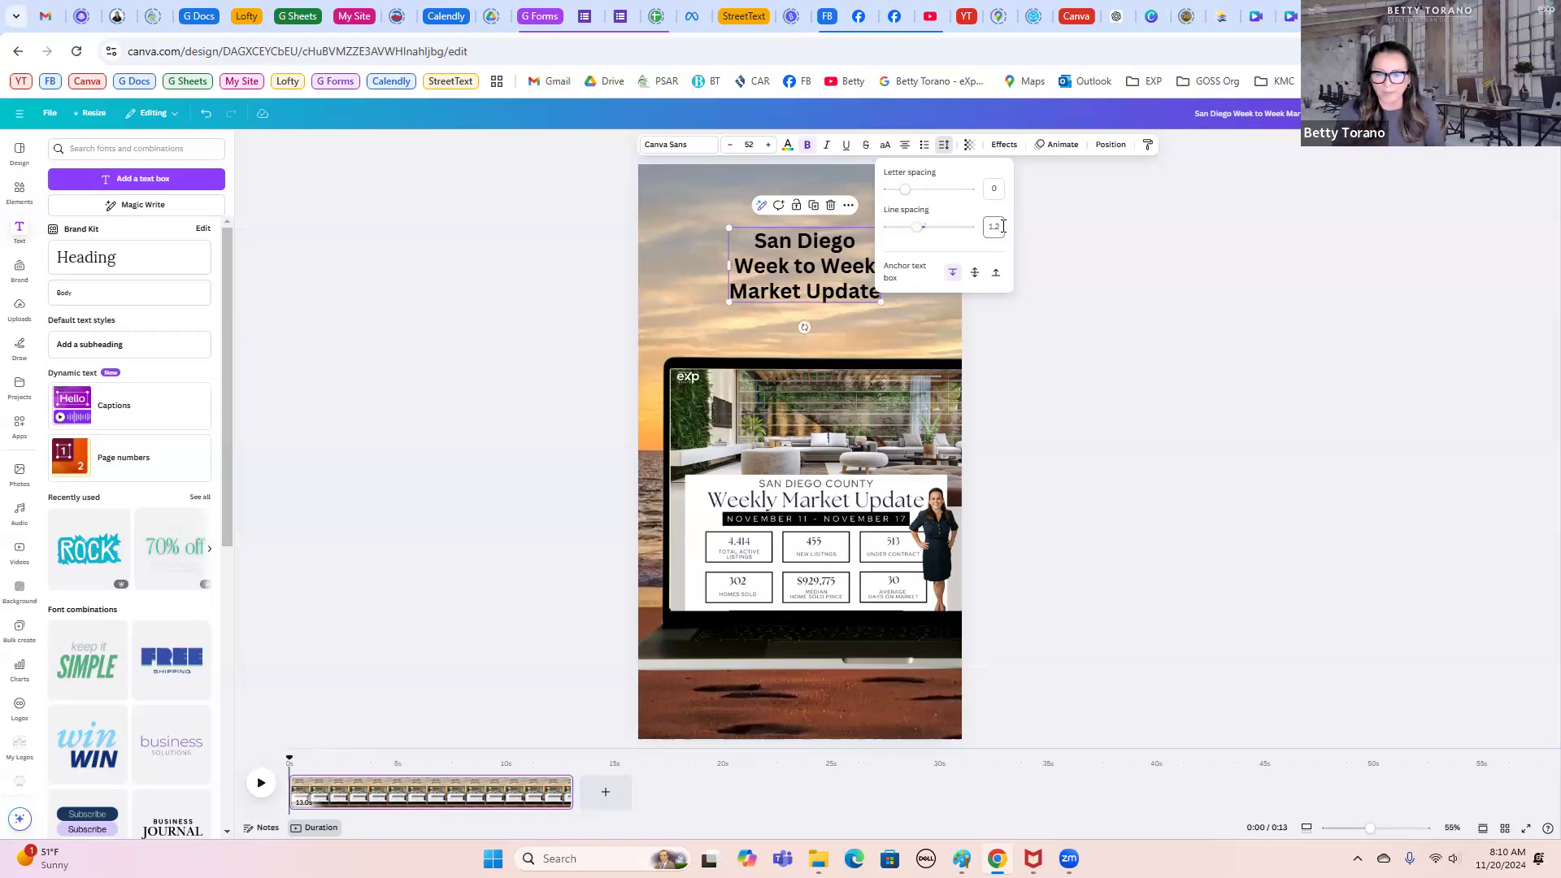
{"action": "left_click", "coordinate": [1008, 309]}
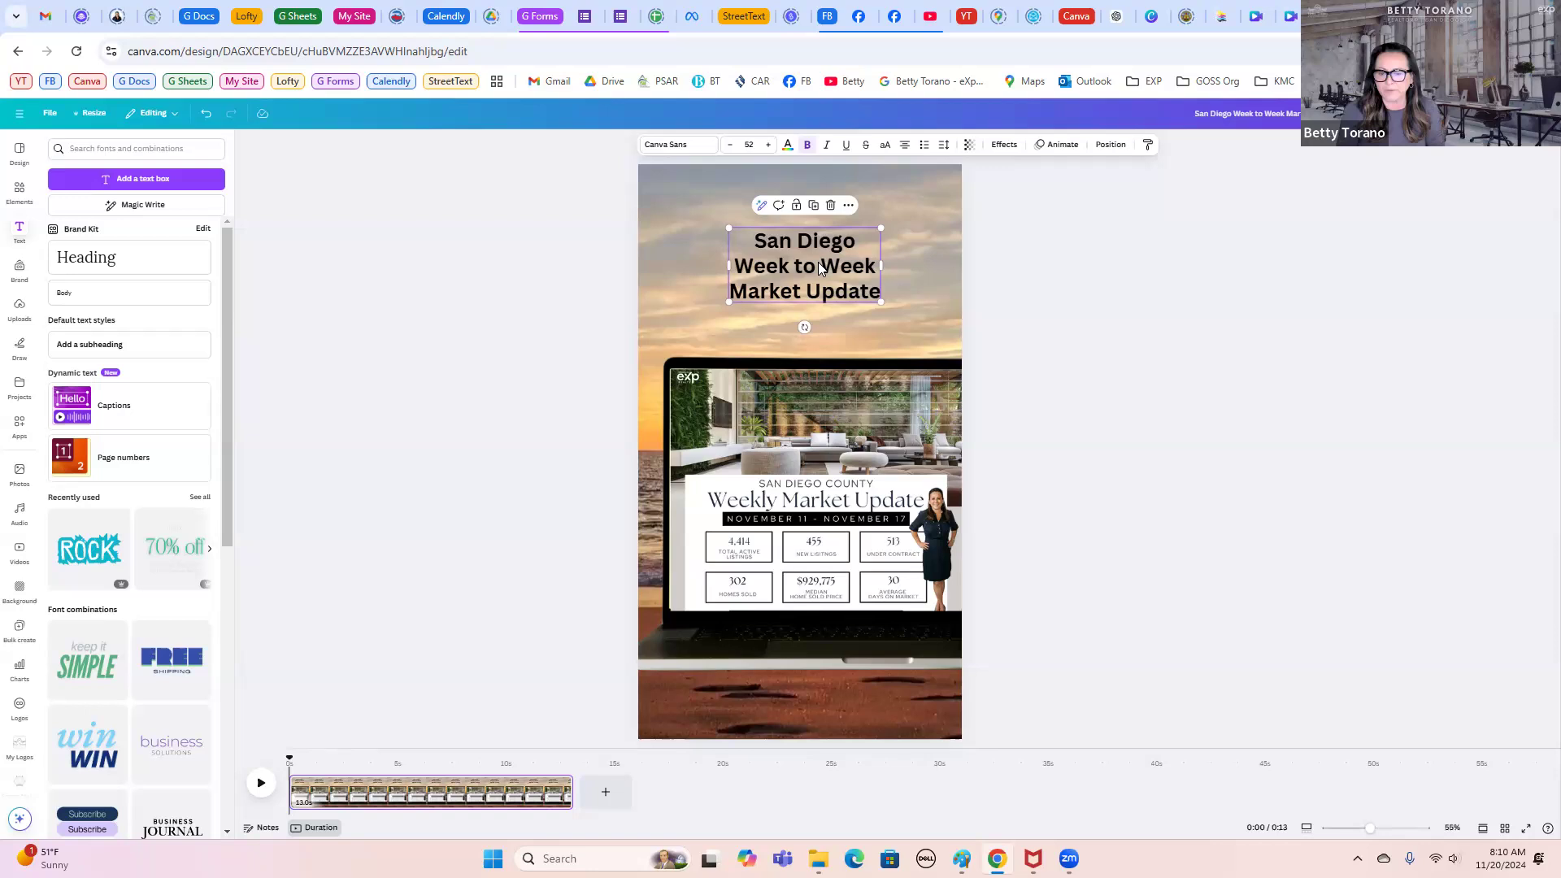
Step: Apply the Background text effect to the San Diego market update title and set its color to white
{"action": "left_click", "coordinate": [1014, 151]}
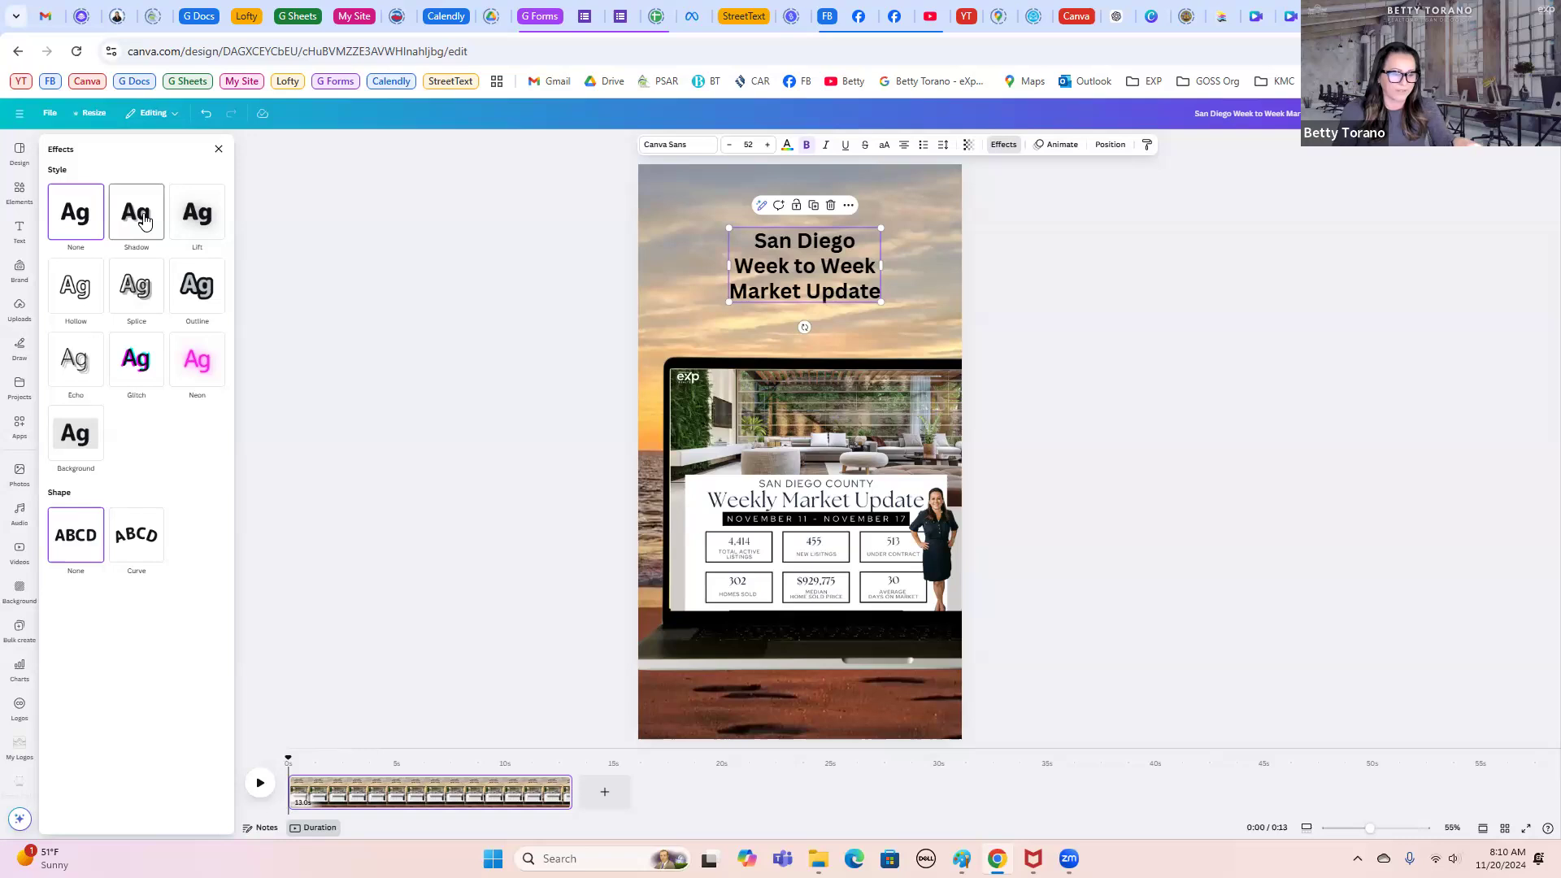
{"action": "left_click", "coordinate": [144, 221]}
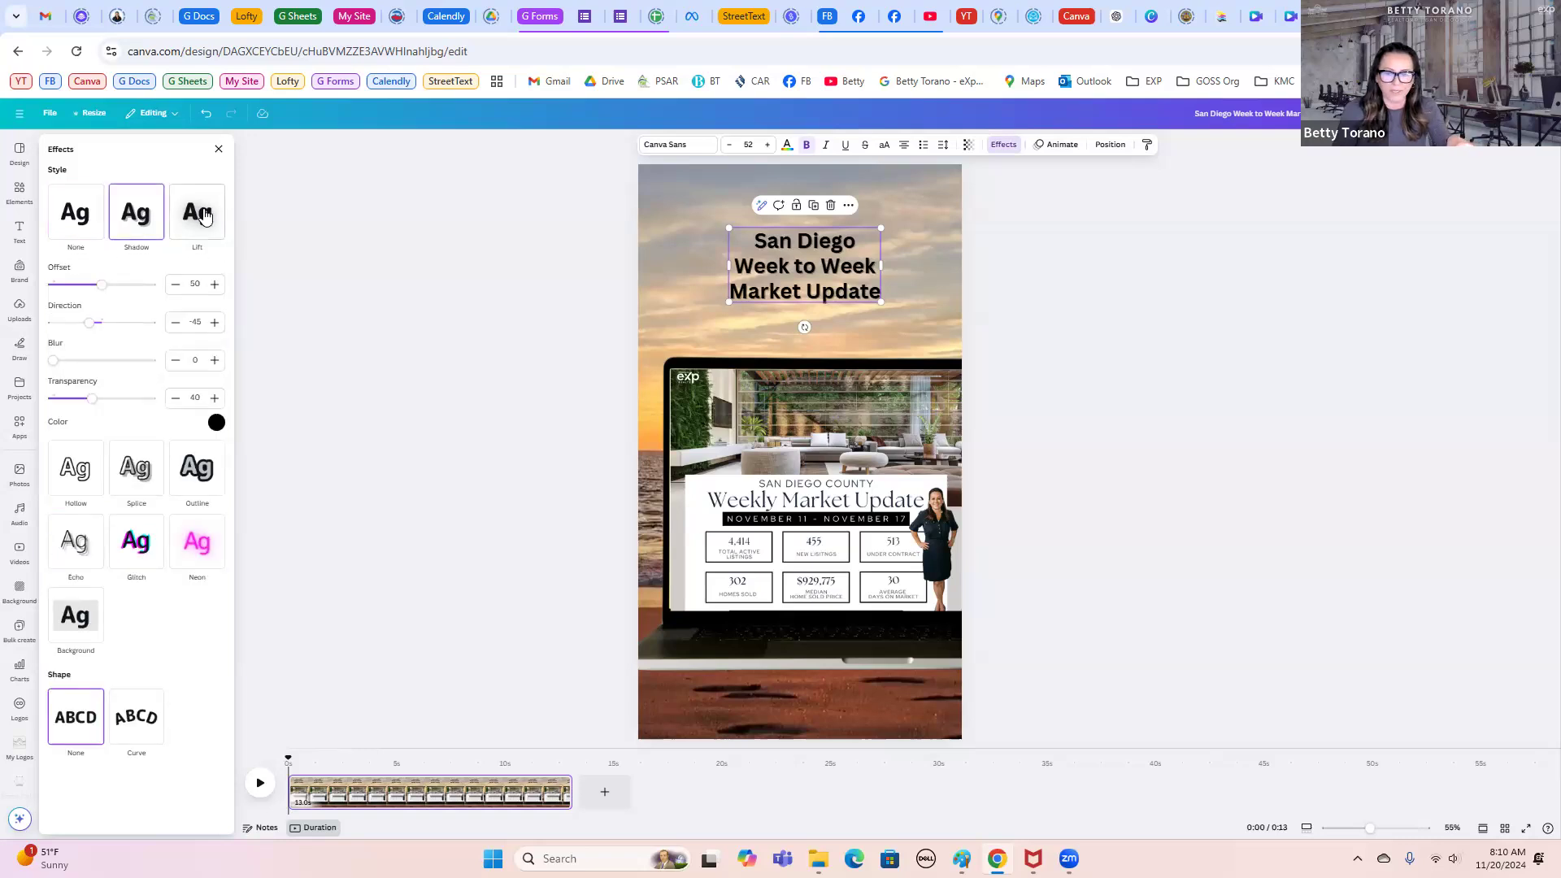
{"action": "left_click", "coordinate": [202, 216]}
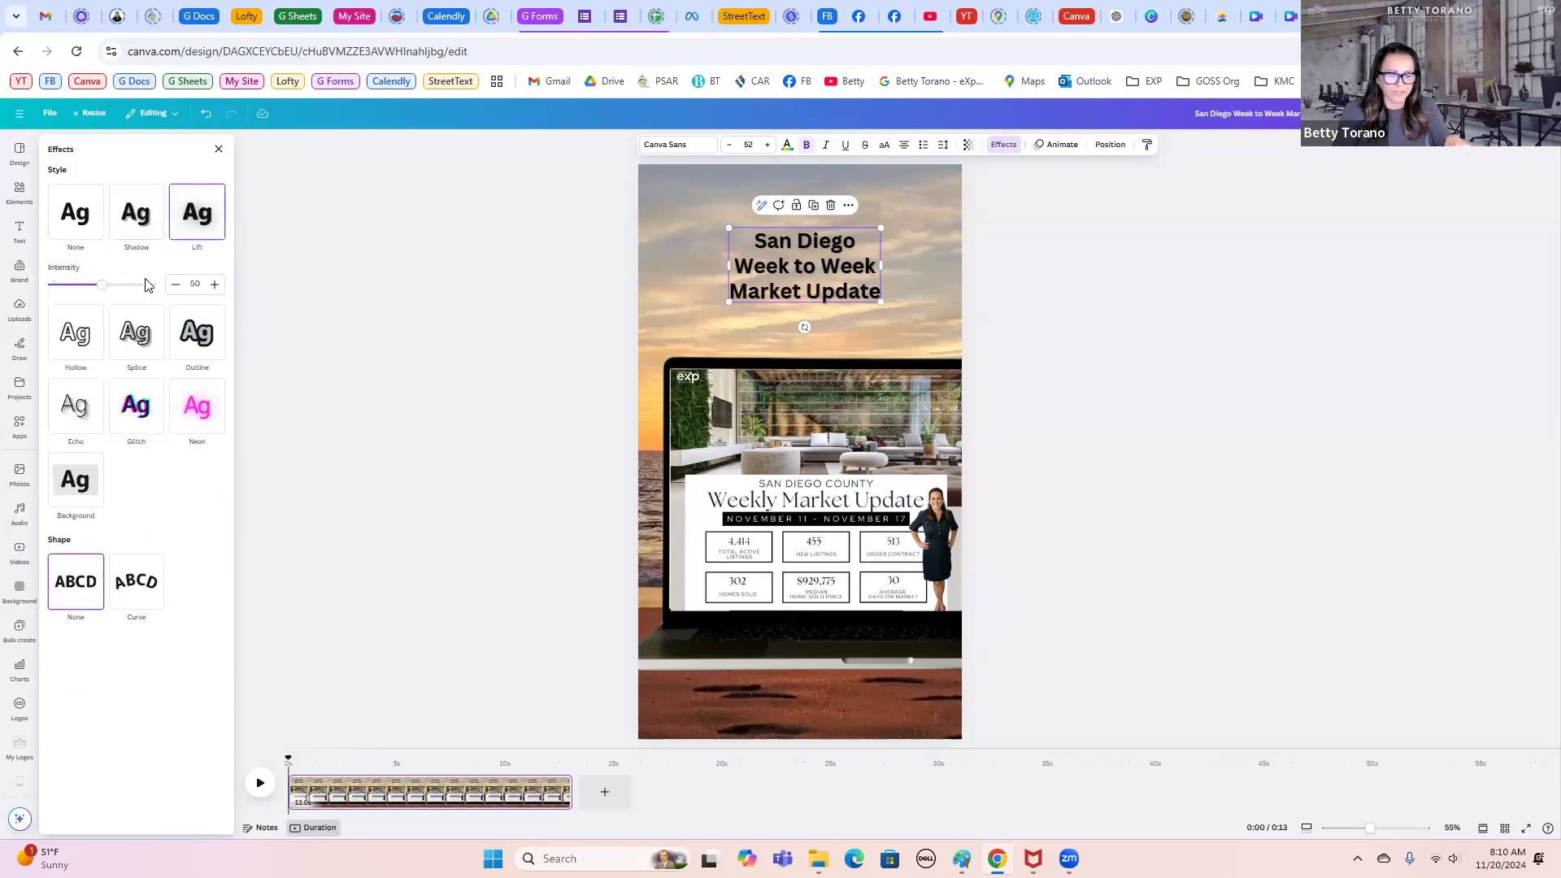
{"action": "left_click", "coordinate": [81, 486]}
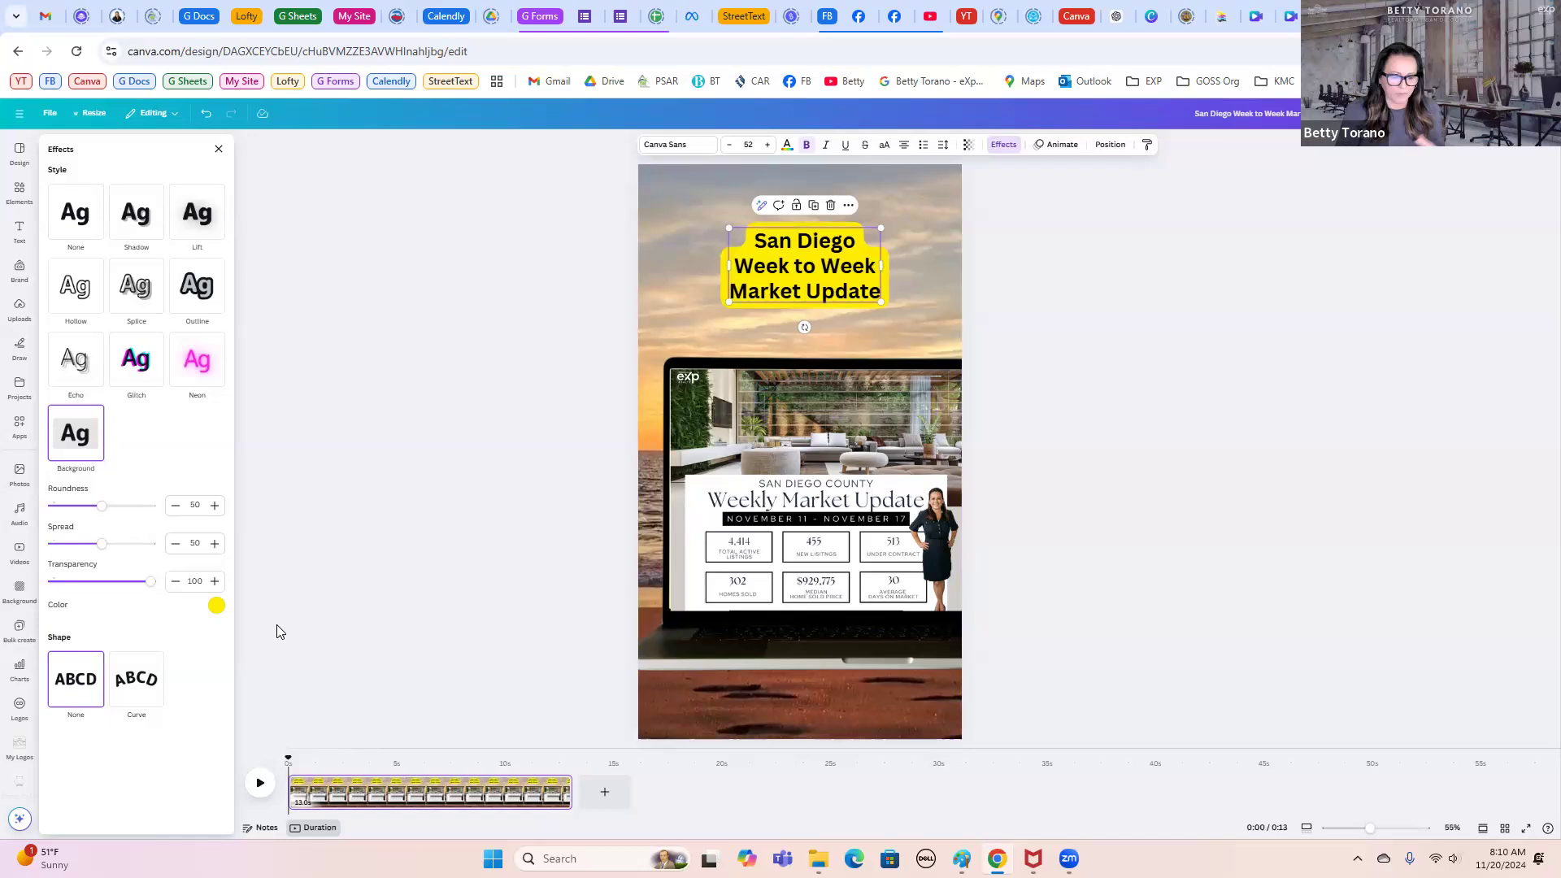
{"action": "left_click", "coordinate": [217, 607]}
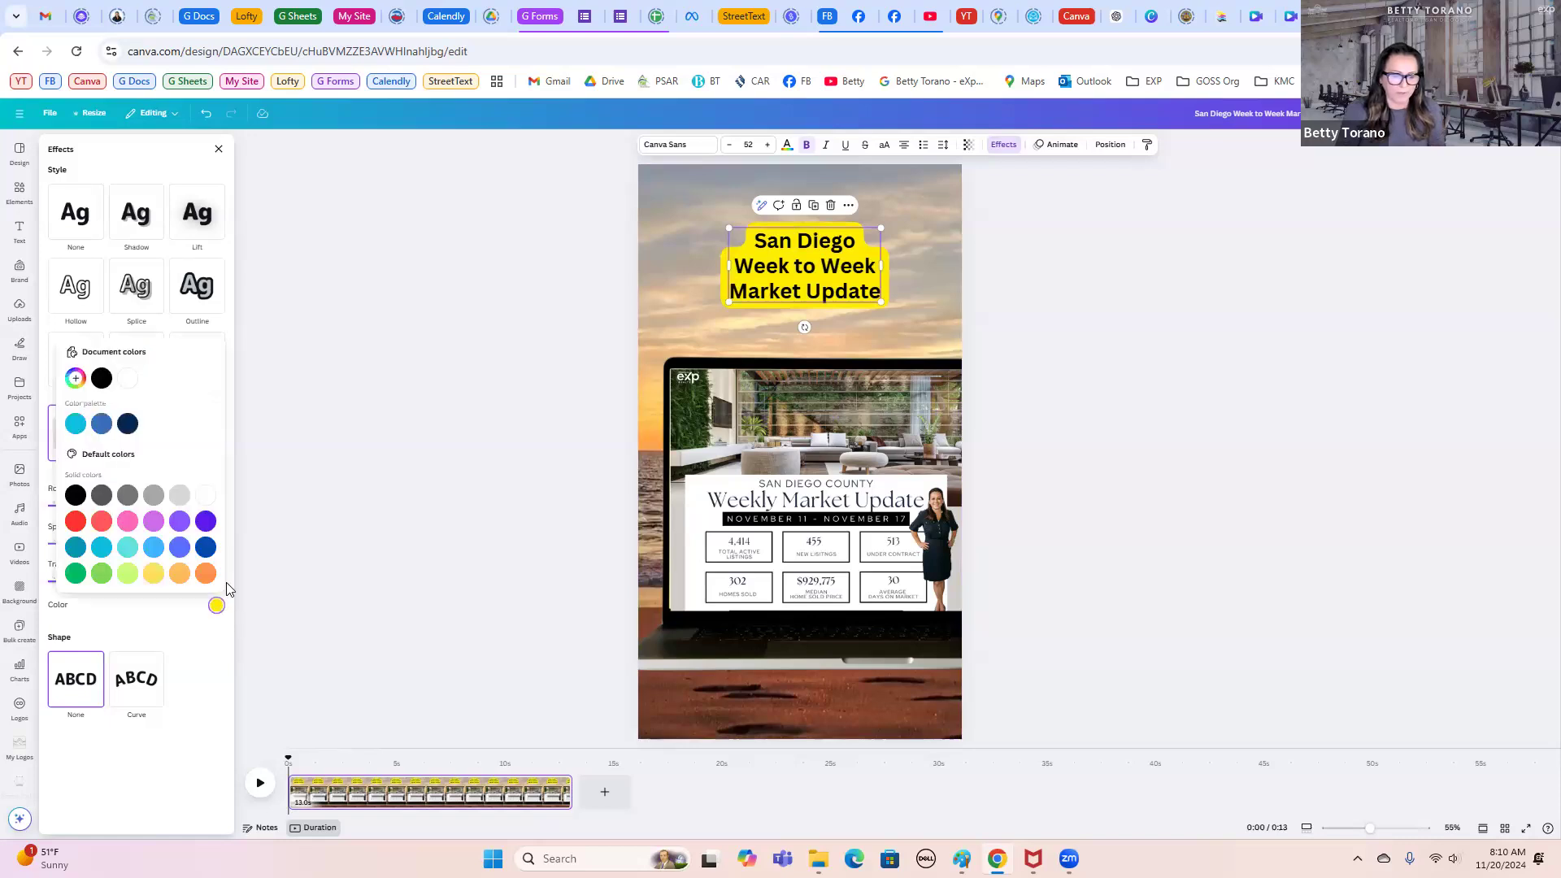
{"action": "left_click", "coordinate": [127, 379]}
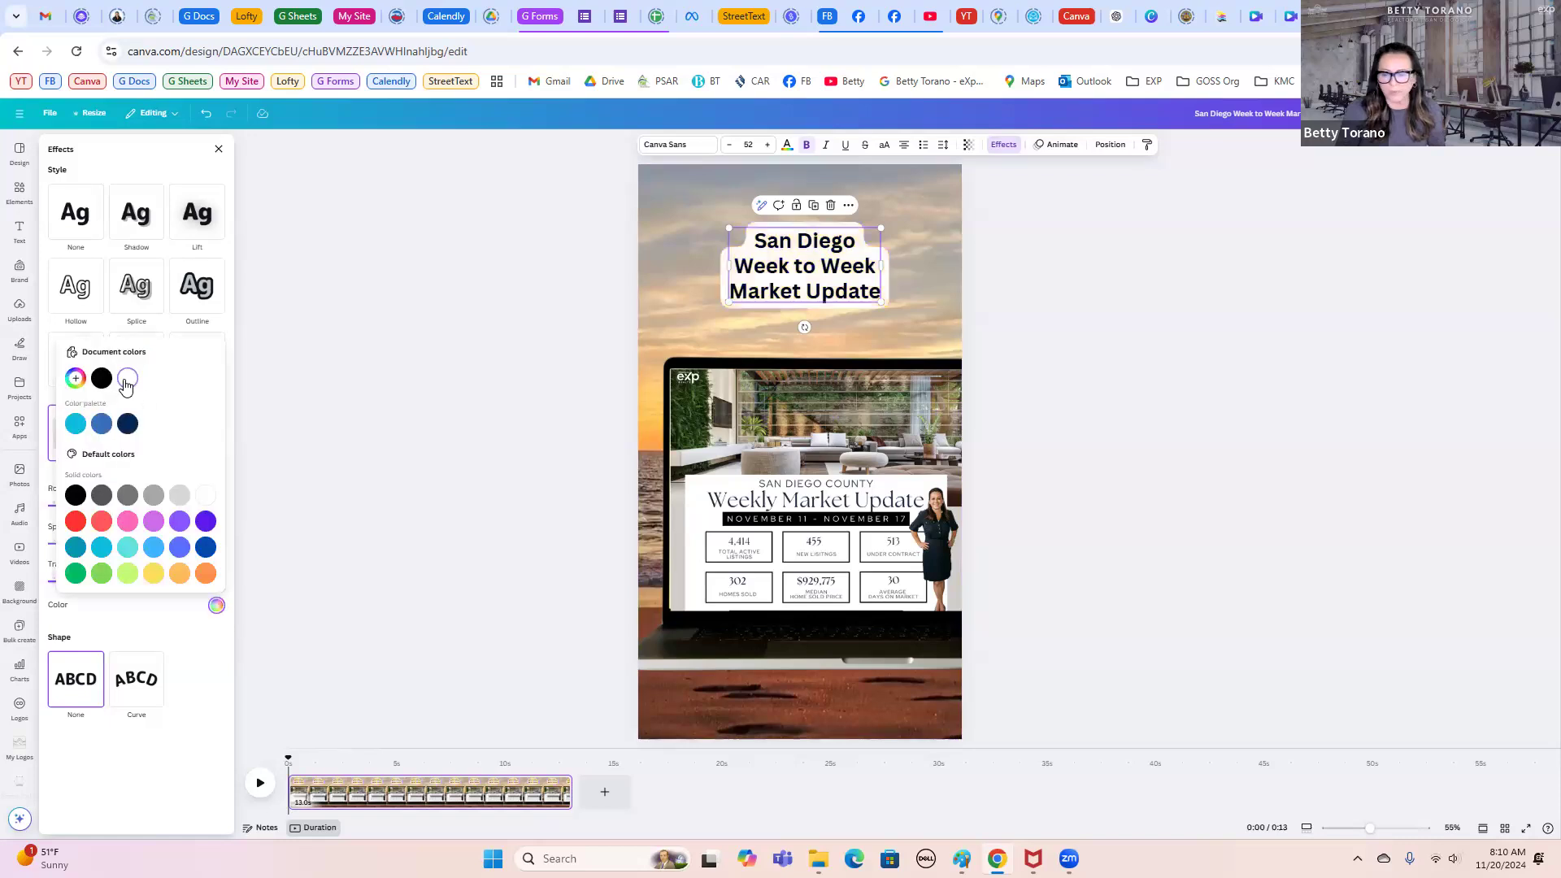
{"action": "left_click", "coordinate": [1130, 314]}
{"action": "left_click", "coordinate": [1130, 314]}
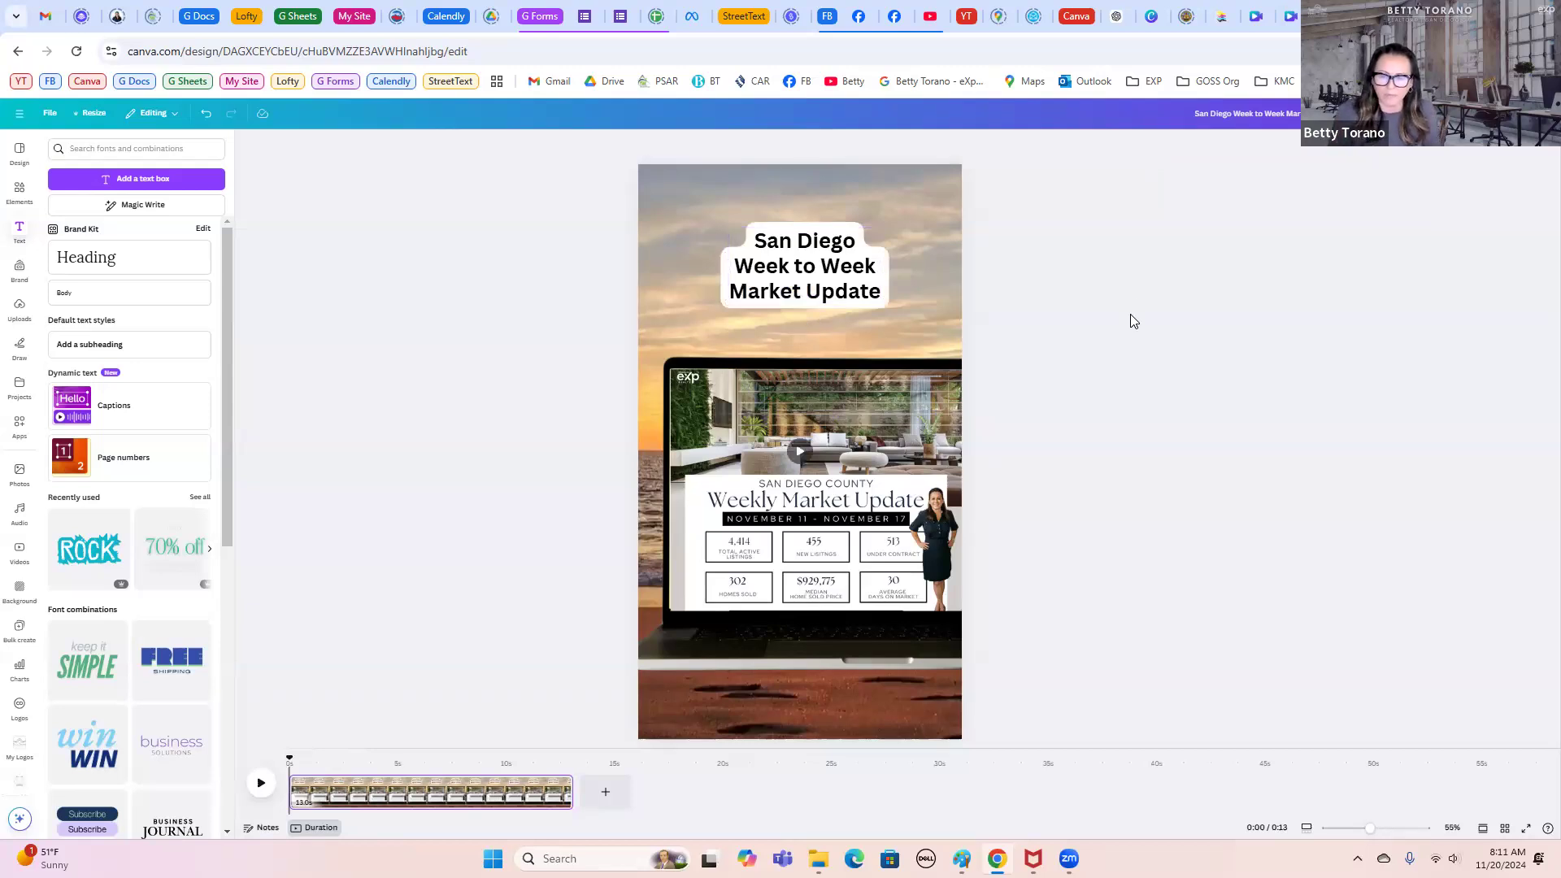
Step: Reduce the transparency setting of the San Diego market update title to 59
{"action": "left_click", "coordinate": [846, 242]}
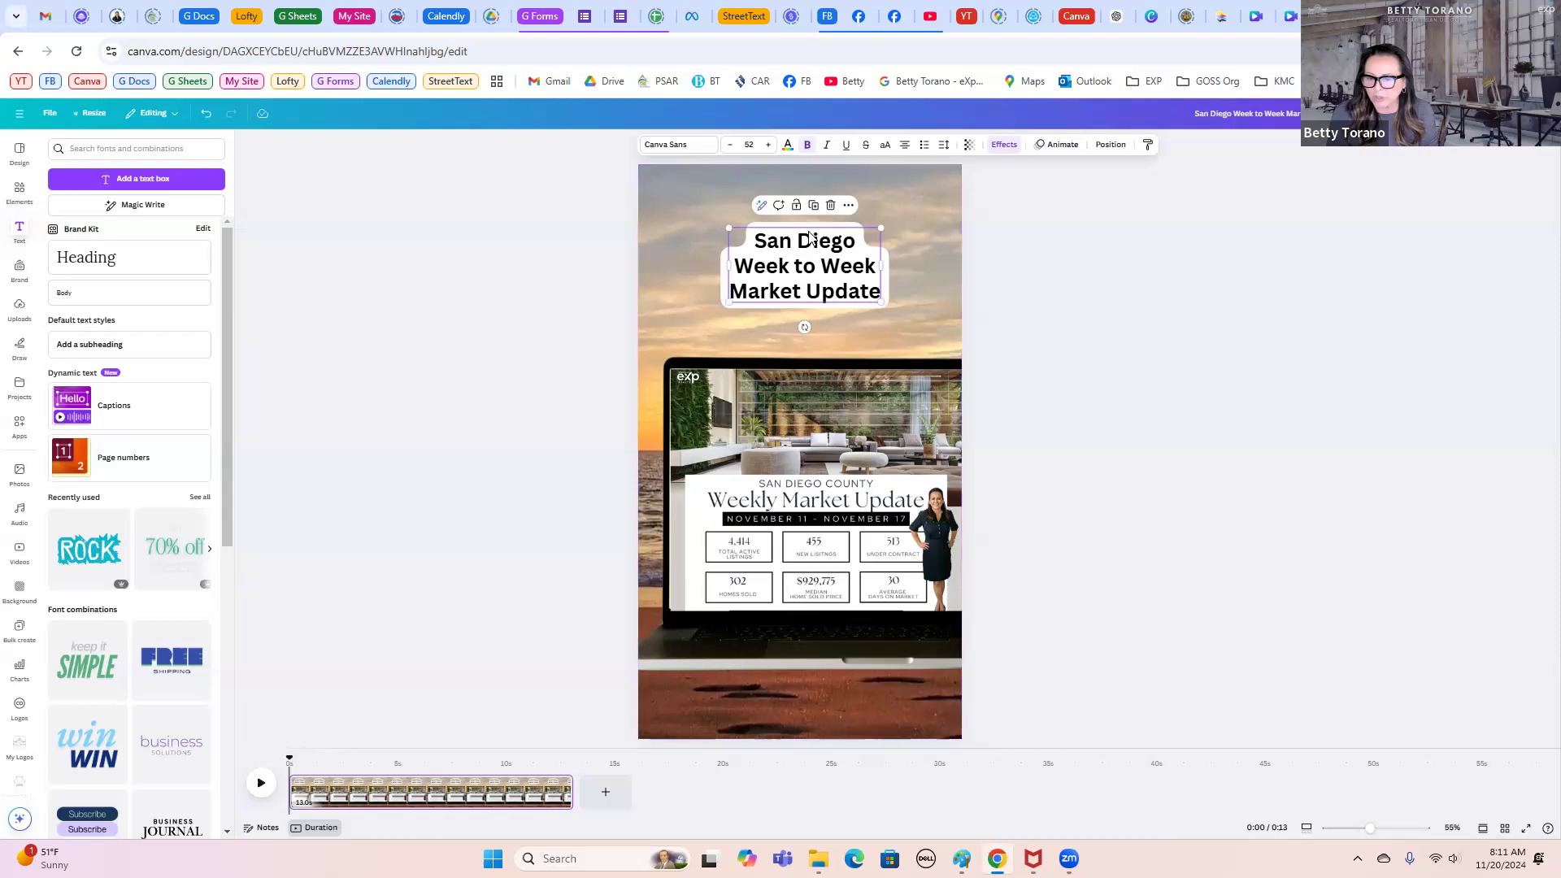
{"action": "left_click", "coordinate": [968, 146]}
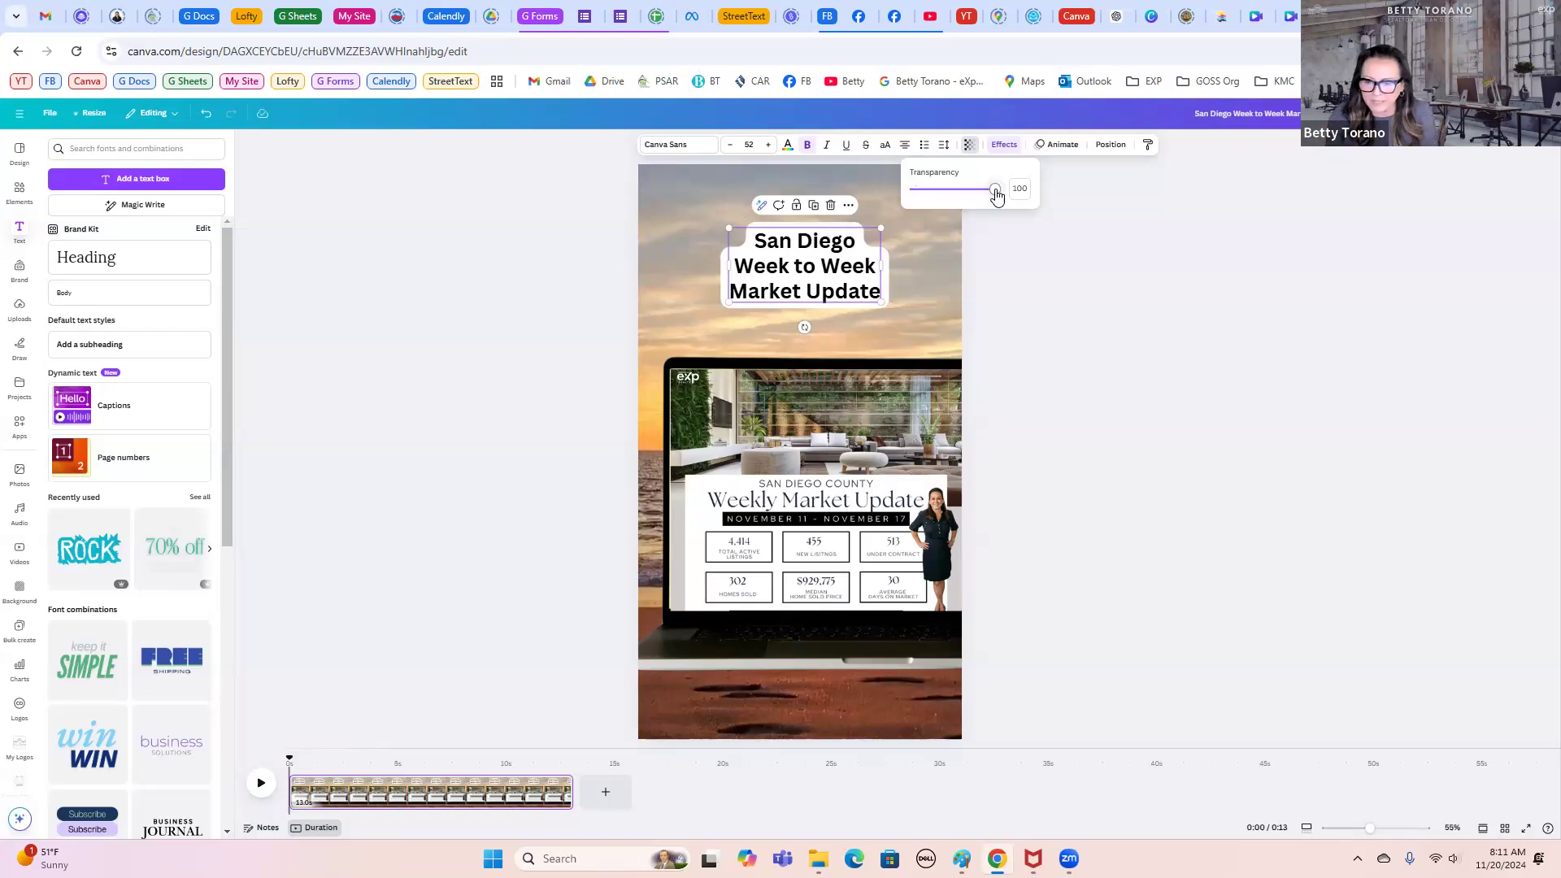
{"action": "left_click_drag", "start_coordinate": [997, 196], "coordinate": [962, 198]}
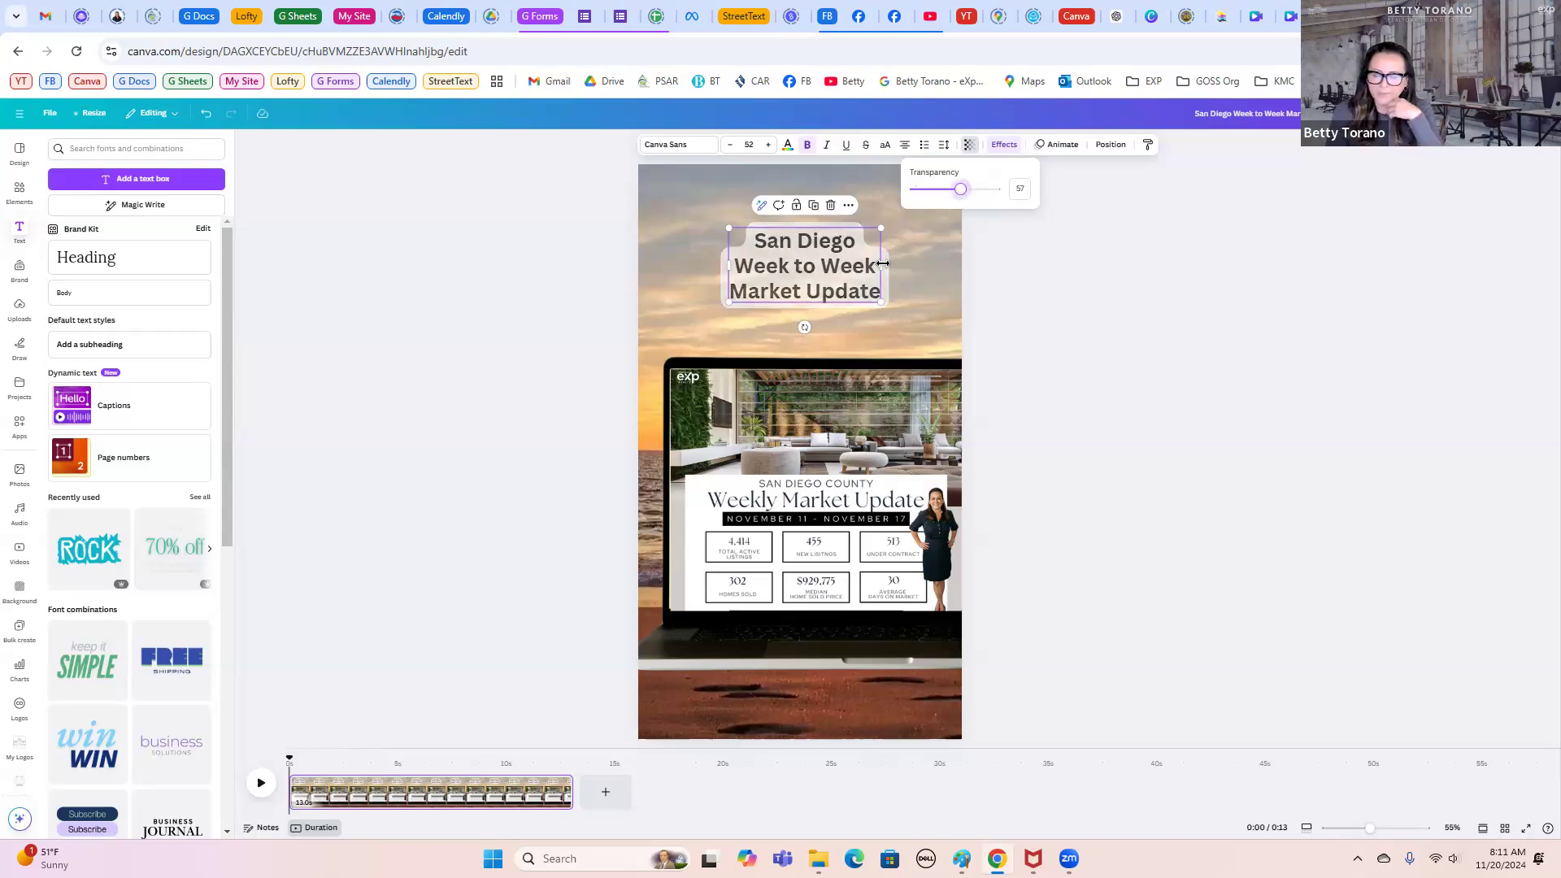
{"action": "left_click_drag", "start_coordinate": [961, 191], "coordinate": [966, 195]}
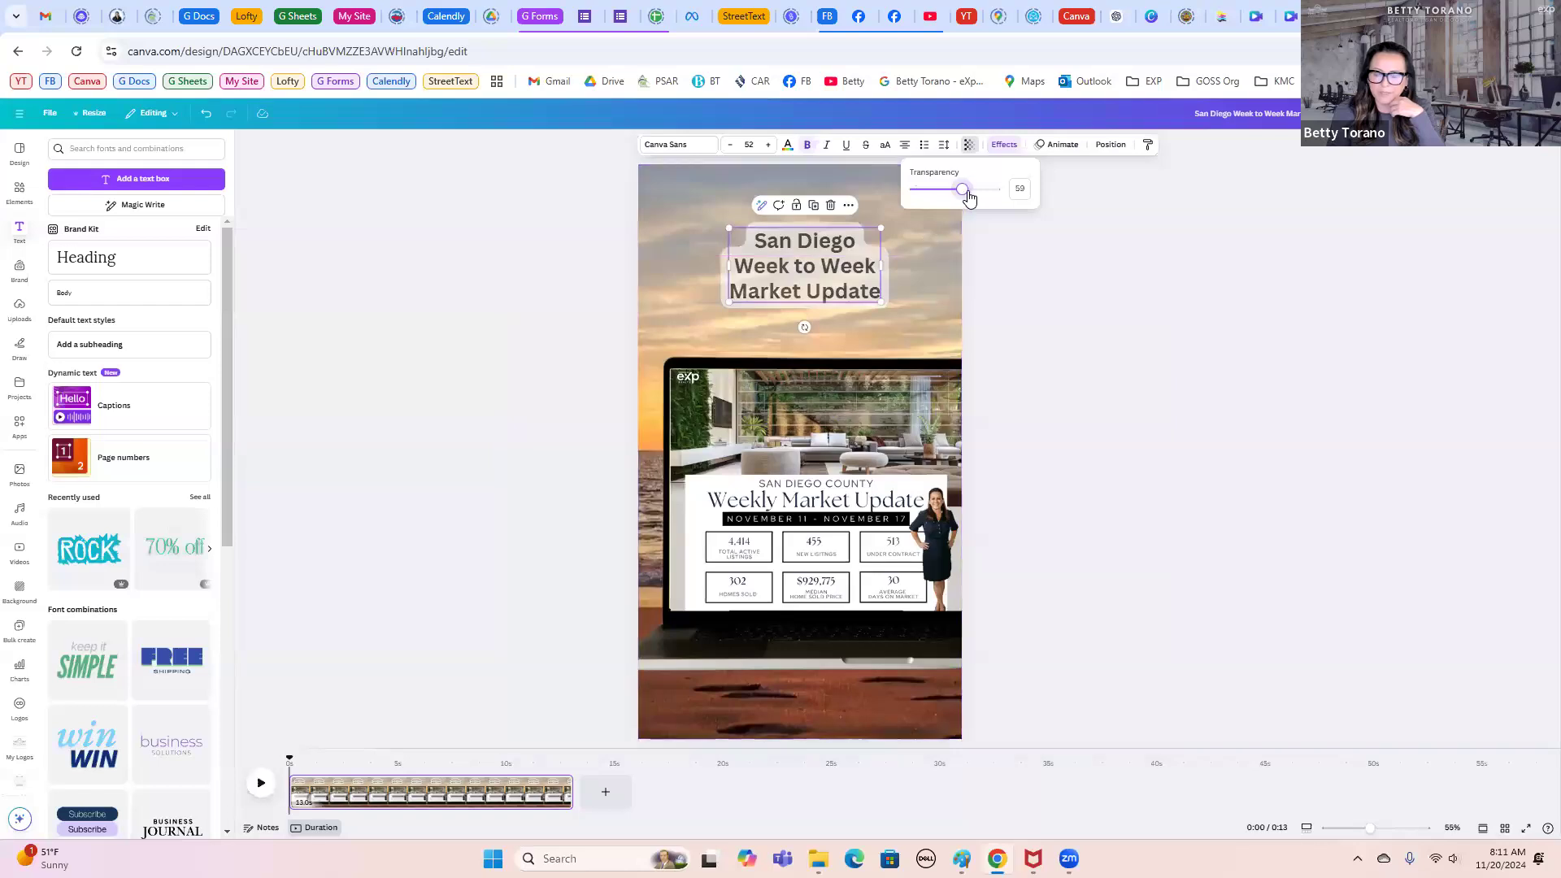
{"action": "left_click", "coordinate": [1005, 299]}
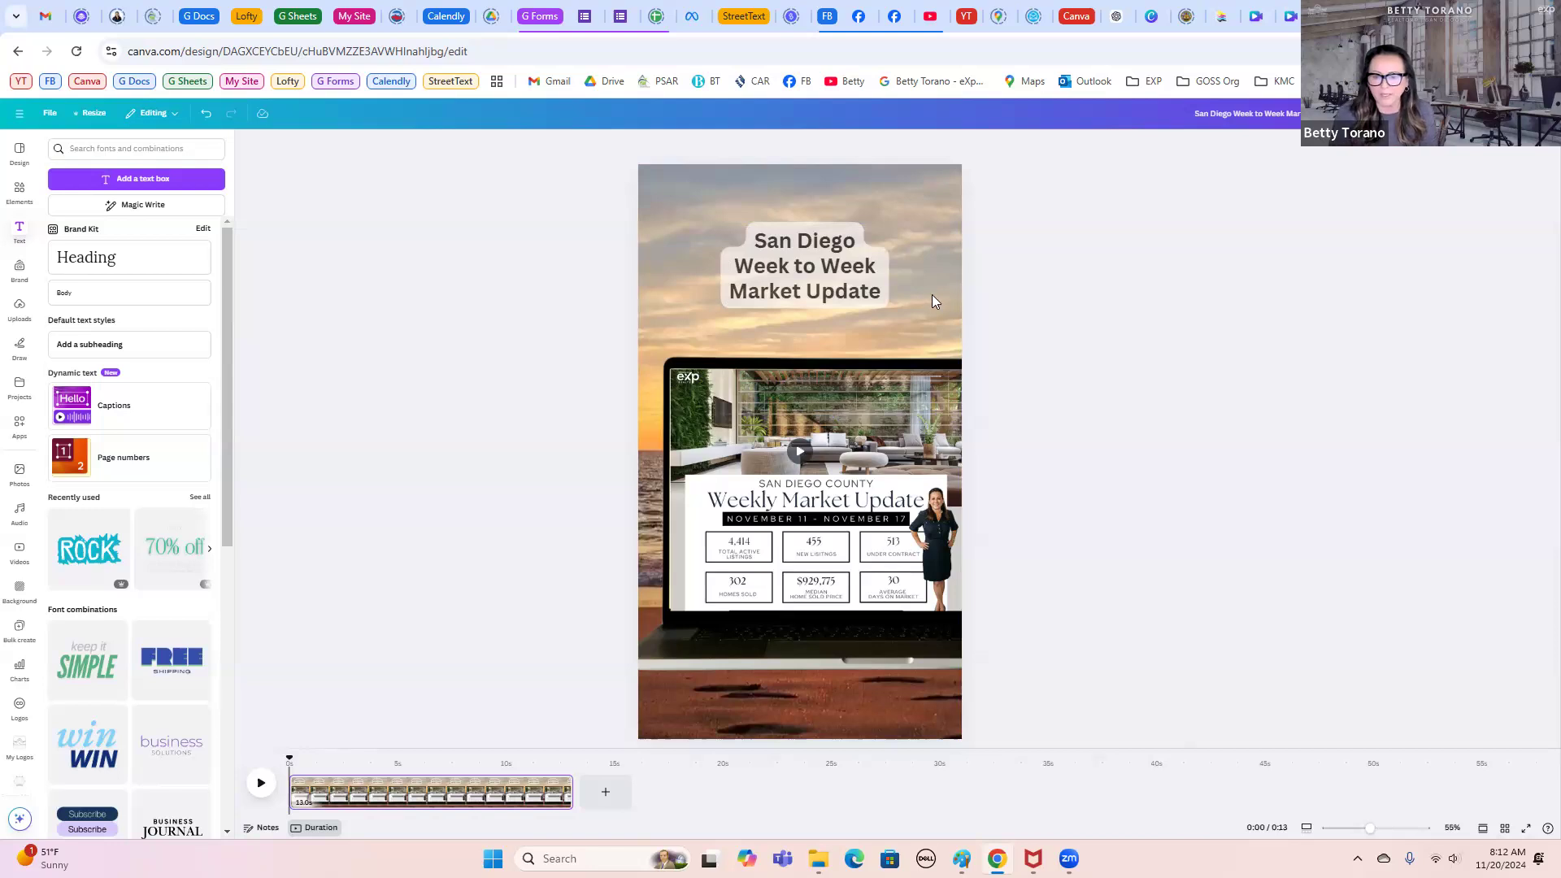
Step: Animate the title with the Tumble effect, try the Both and On exit options, and leave it set to On enter
{"action": "left_click", "coordinate": [837, 278]}
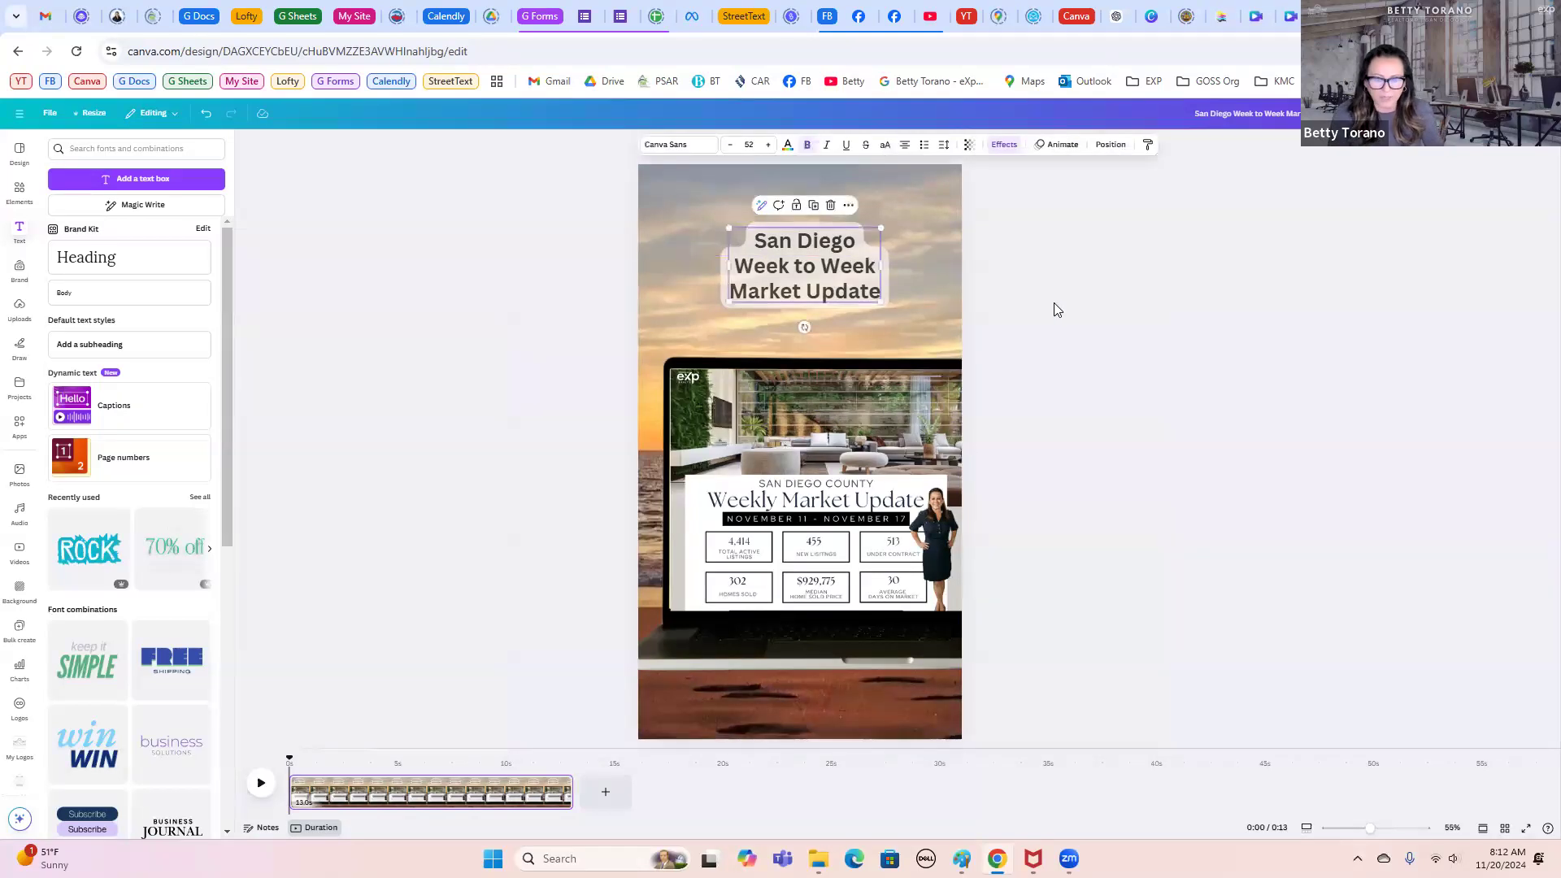
{"action": "left_click", "coordinate": [1055, 148]}
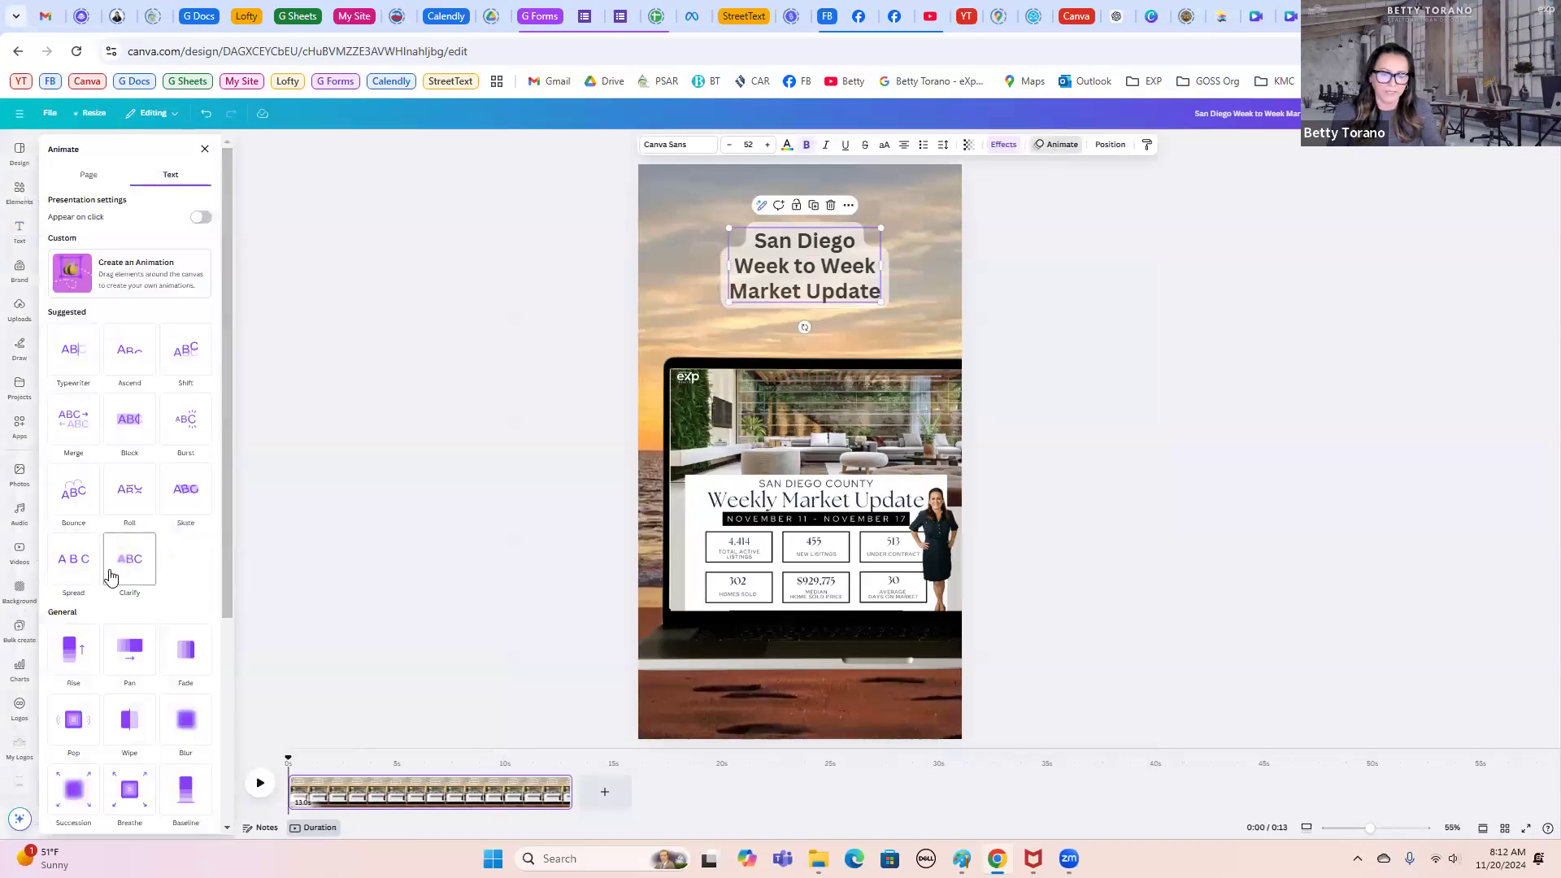
{"action": "scroll", "coordinate": [111, 576], "scroll_direction": "down", "scroll_amount": 4}
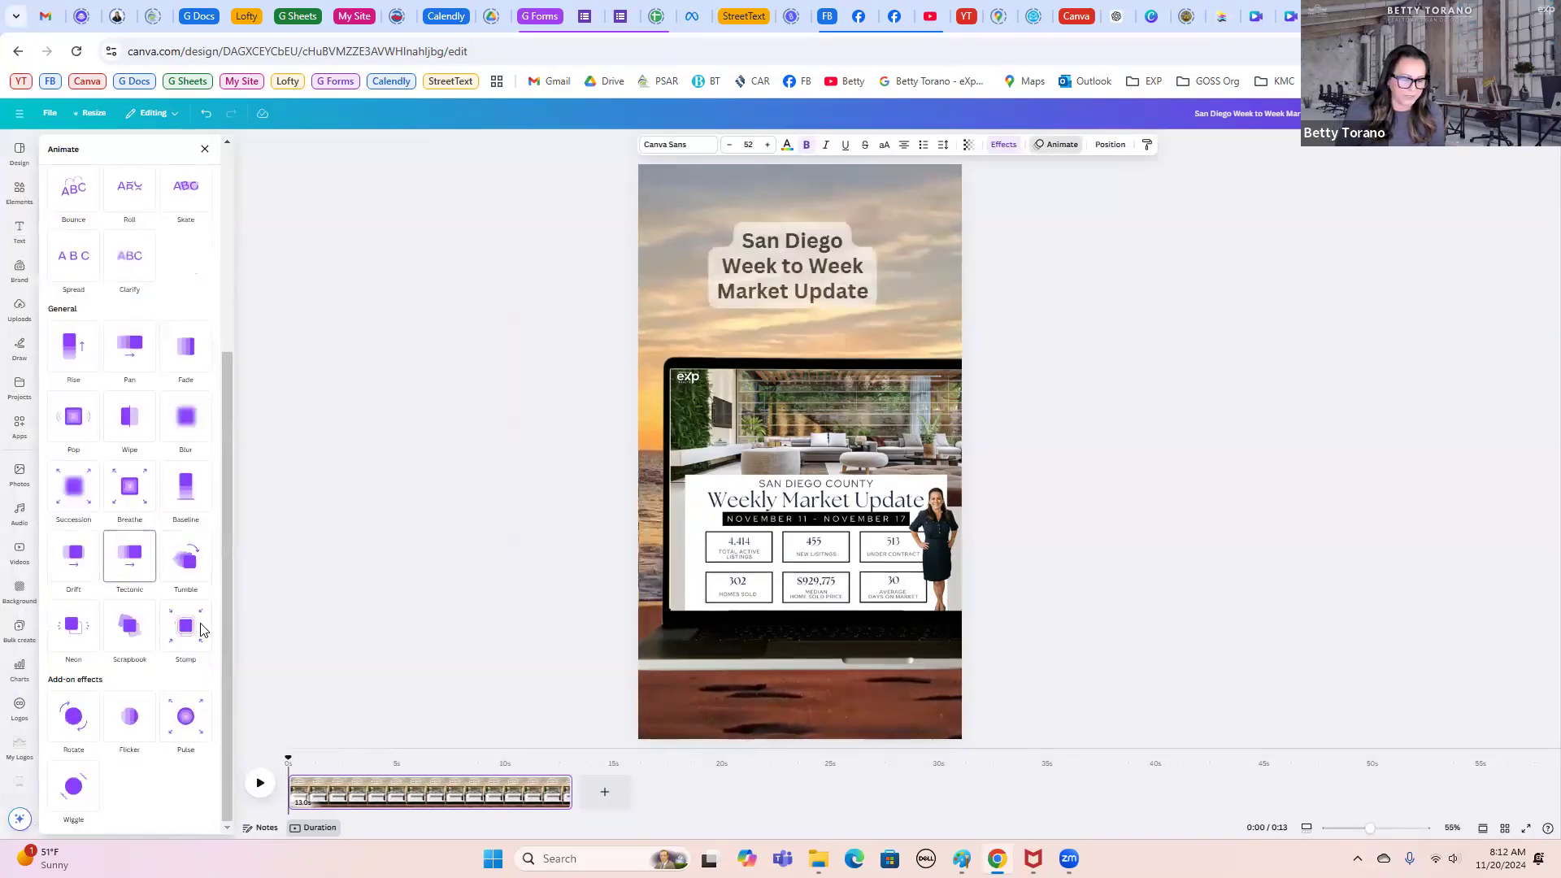
{"action": "left_click", "coordinate": [188, 573]}
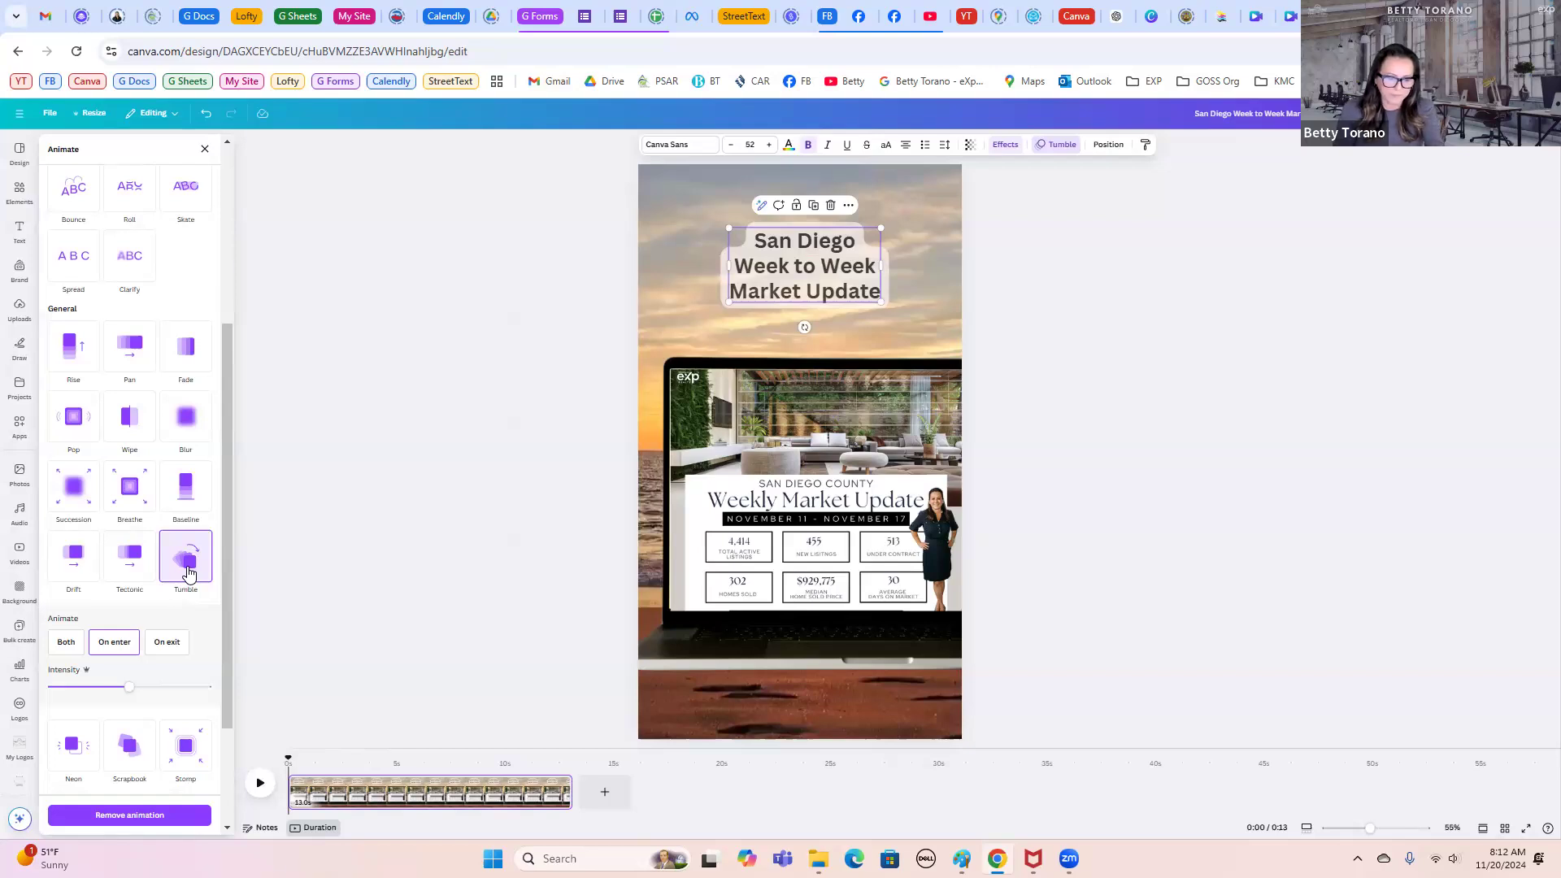
{"action": "left_click", "coordinate": [66, 644]}
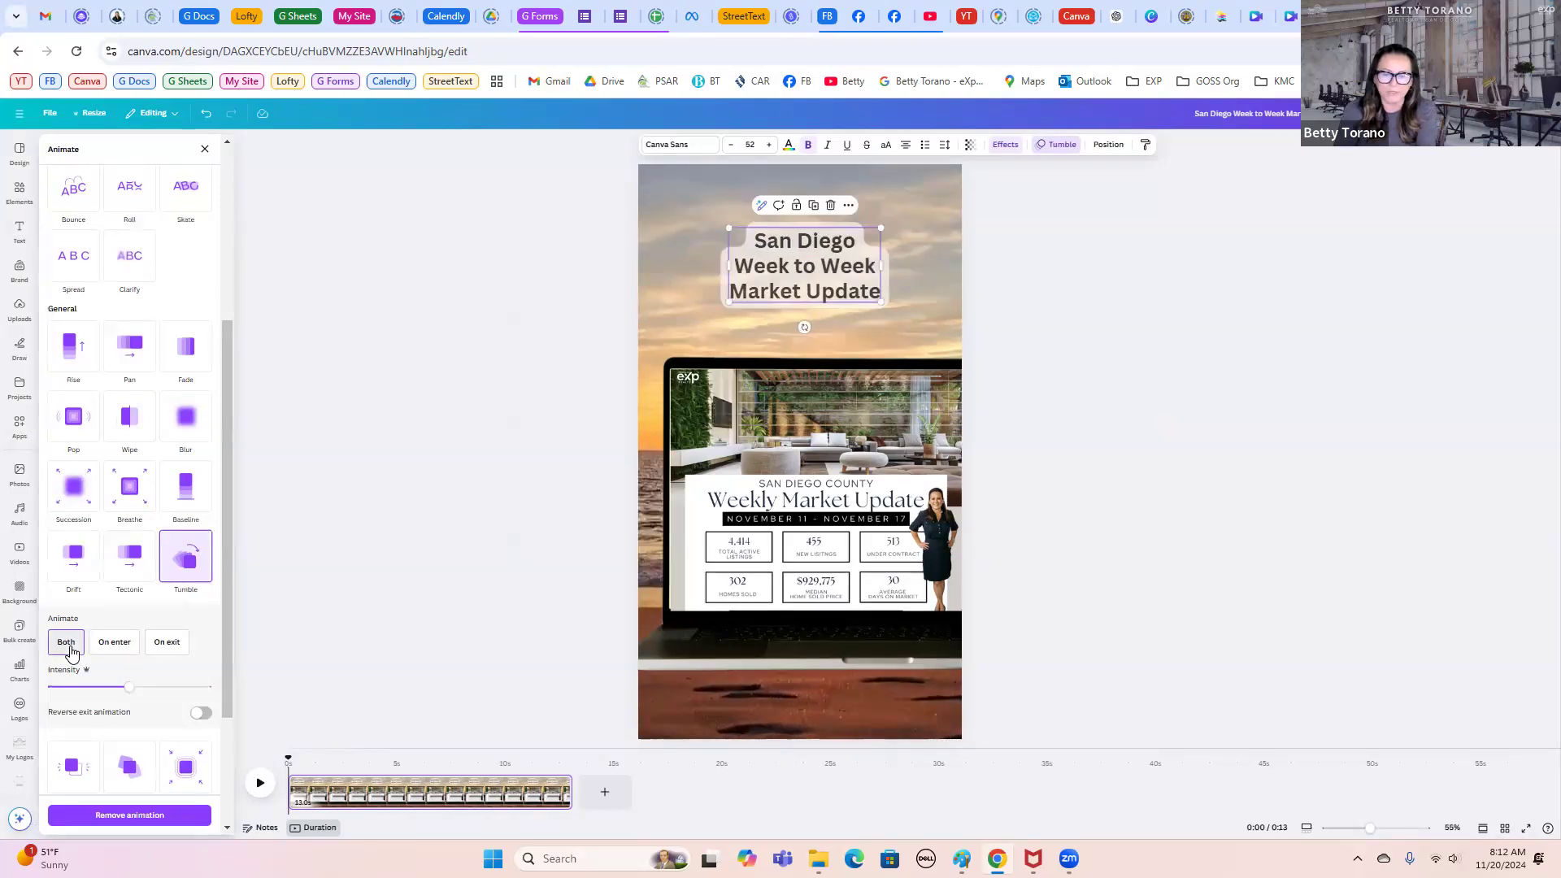
{"action": "left_click", "coordinate": [115, 642]}
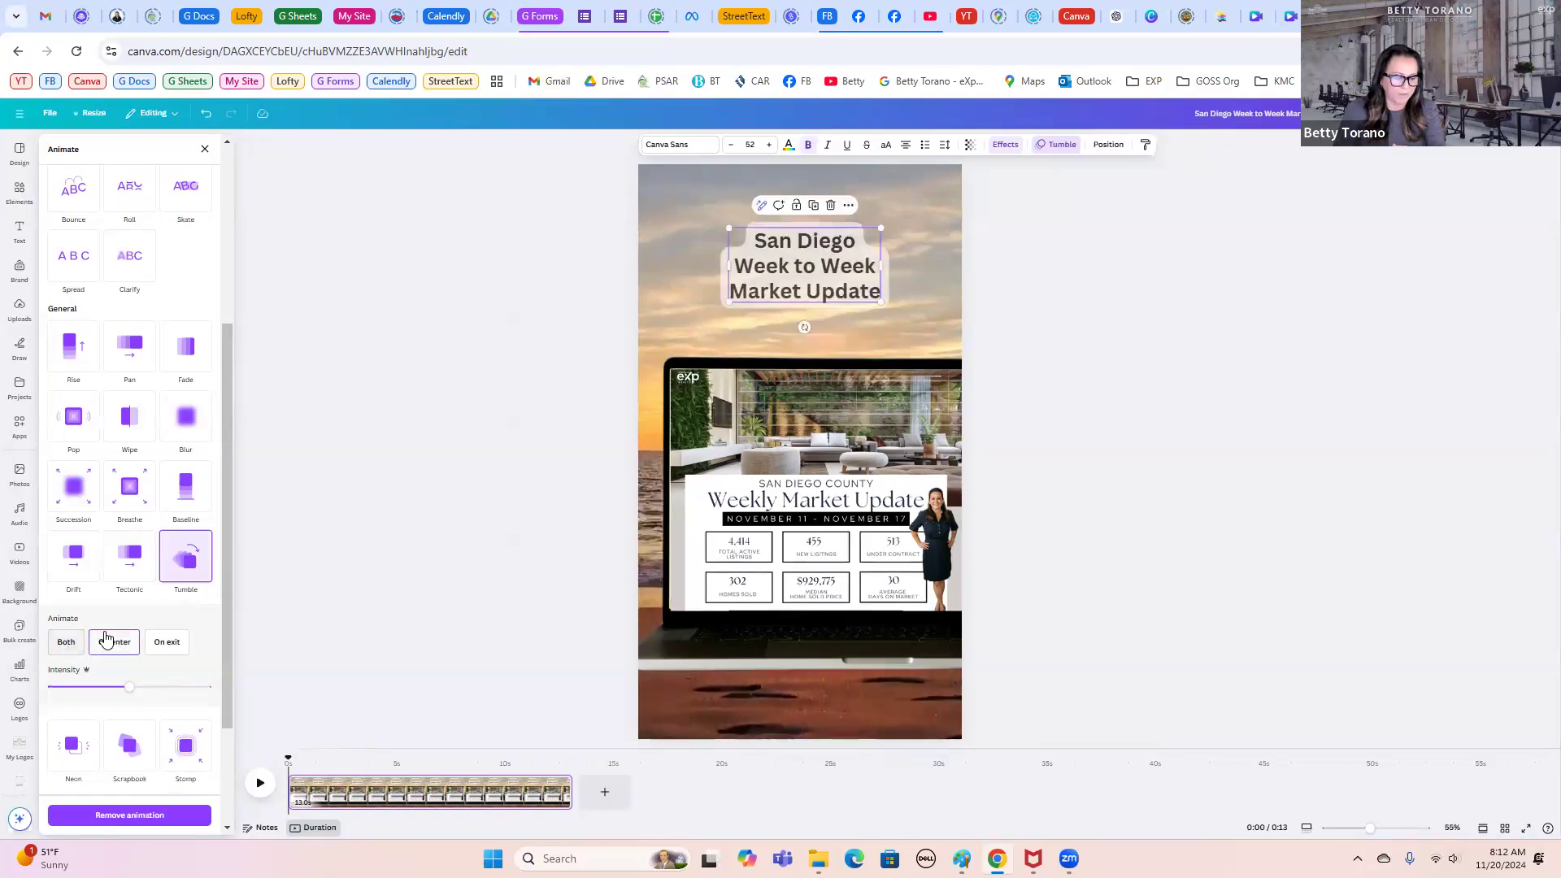
{"action": "left_click", "coordinate": [64, 647]}
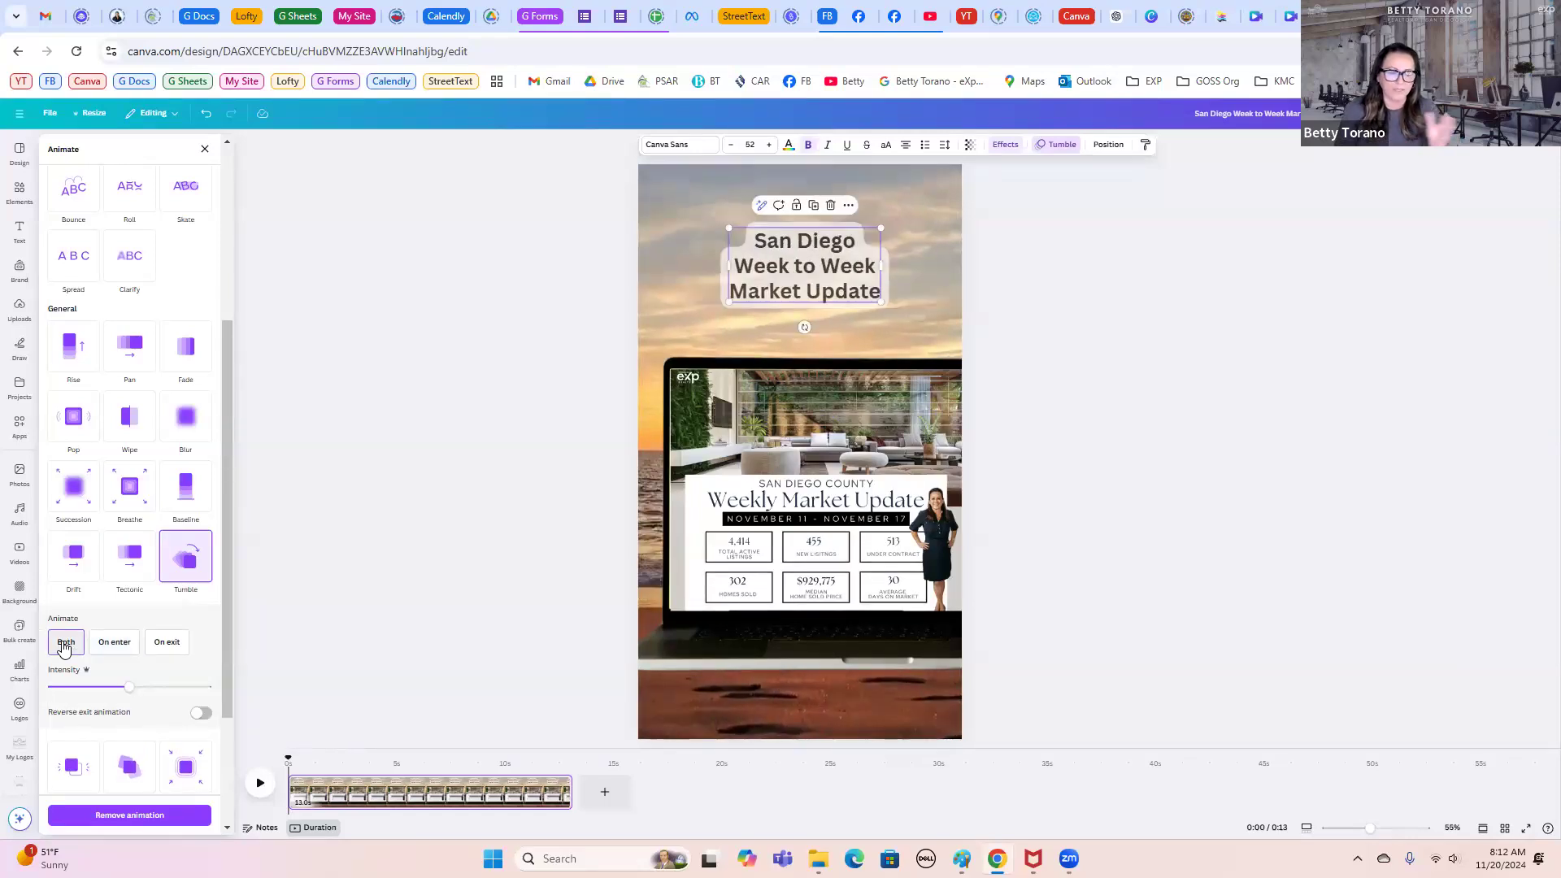
{"action": "left_click", "coordinate": [126, 648]}
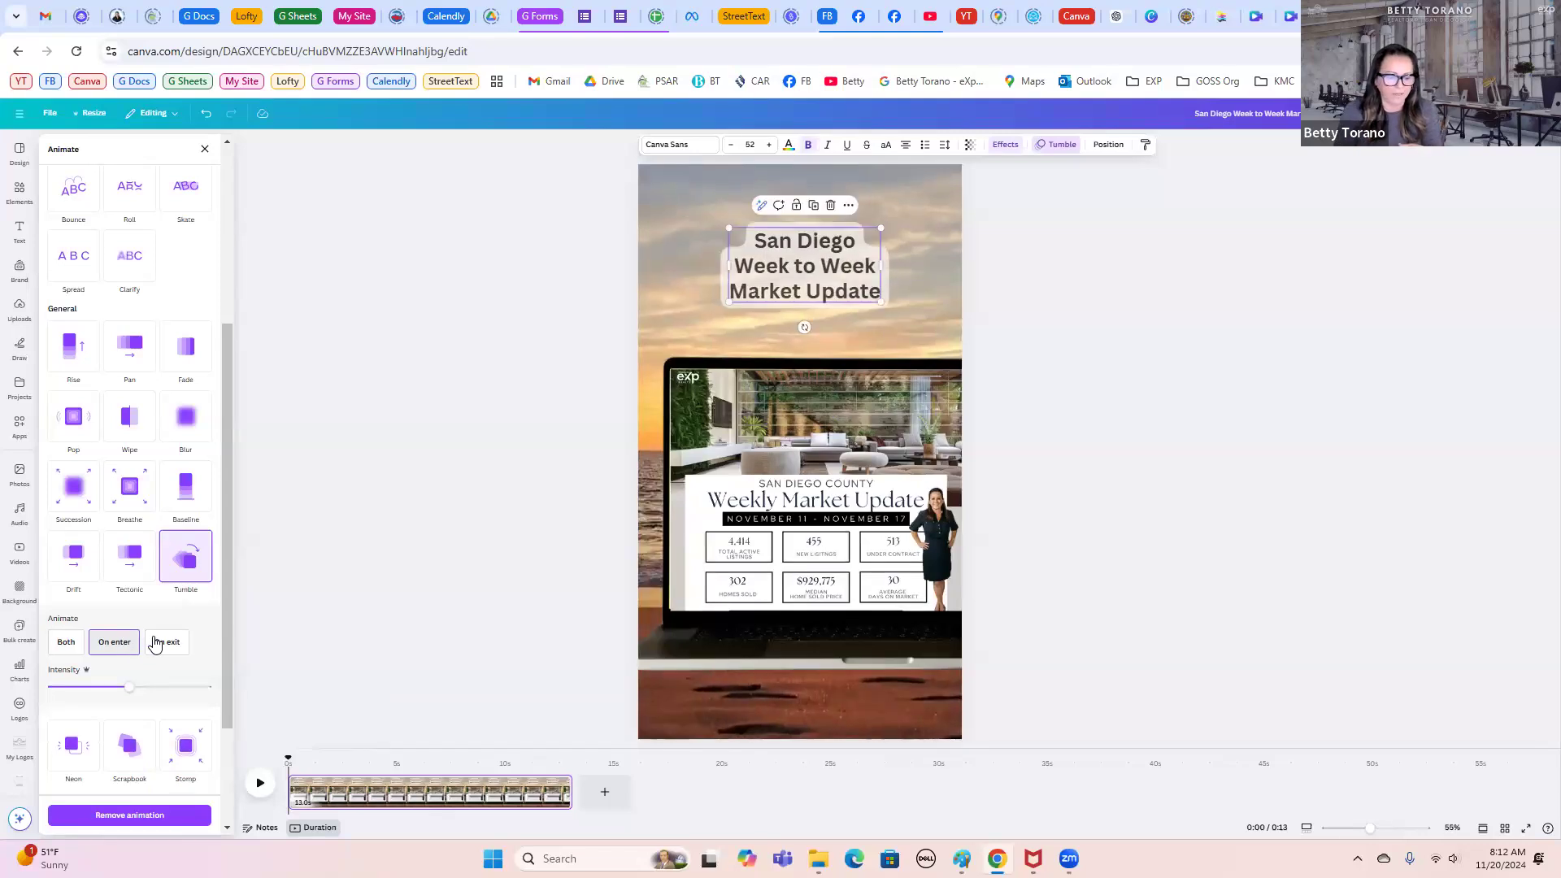
{"action": "left_click", "coordinate": [167, 644]}
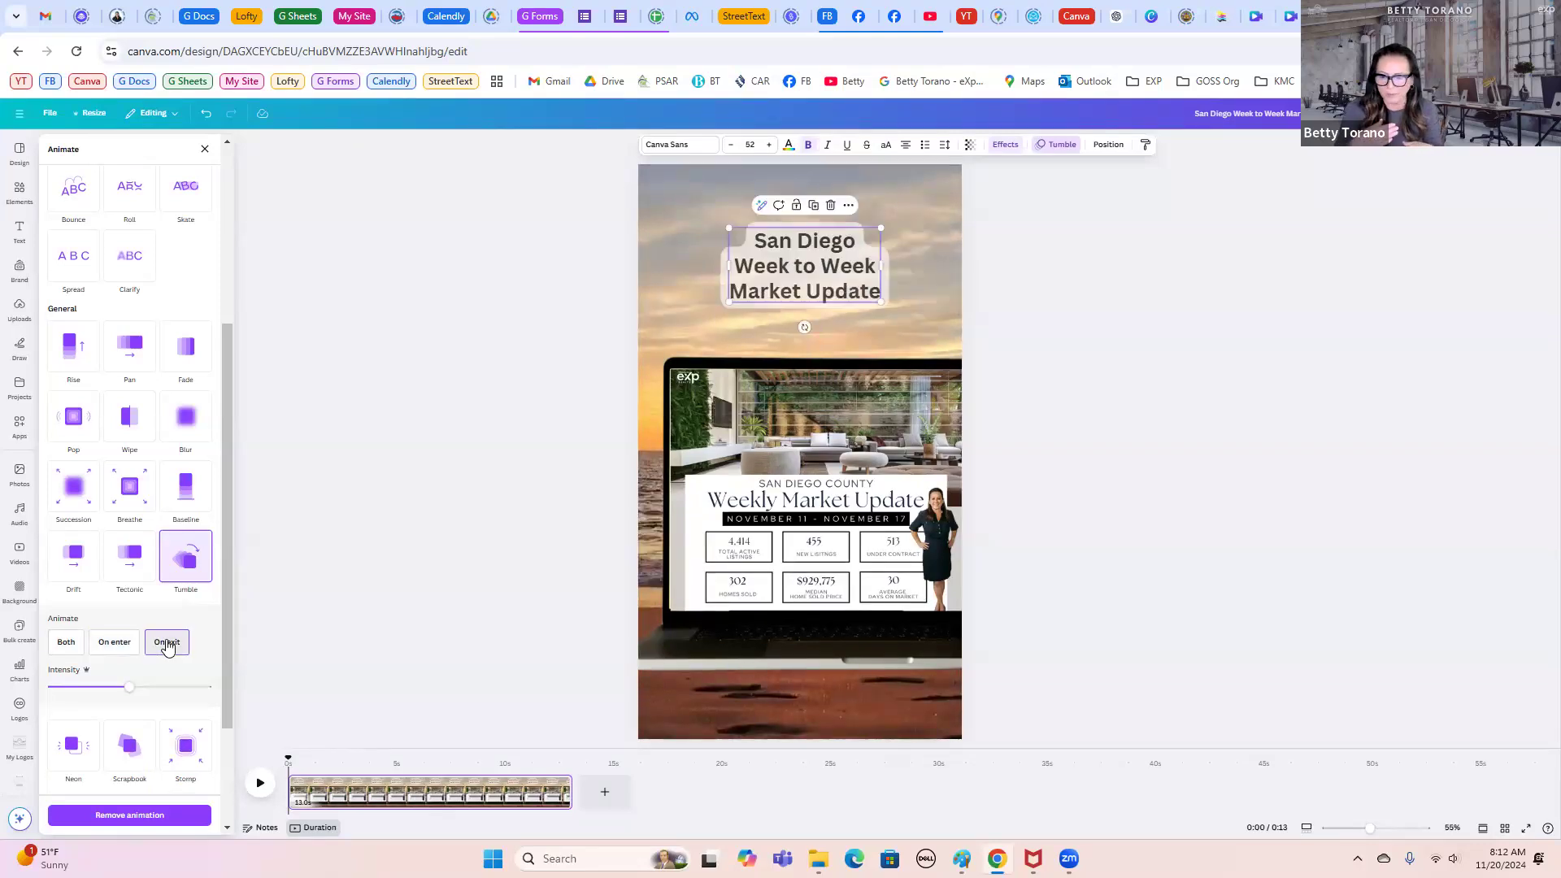
{"action": "left_click", "coordinate": [113, 643]}
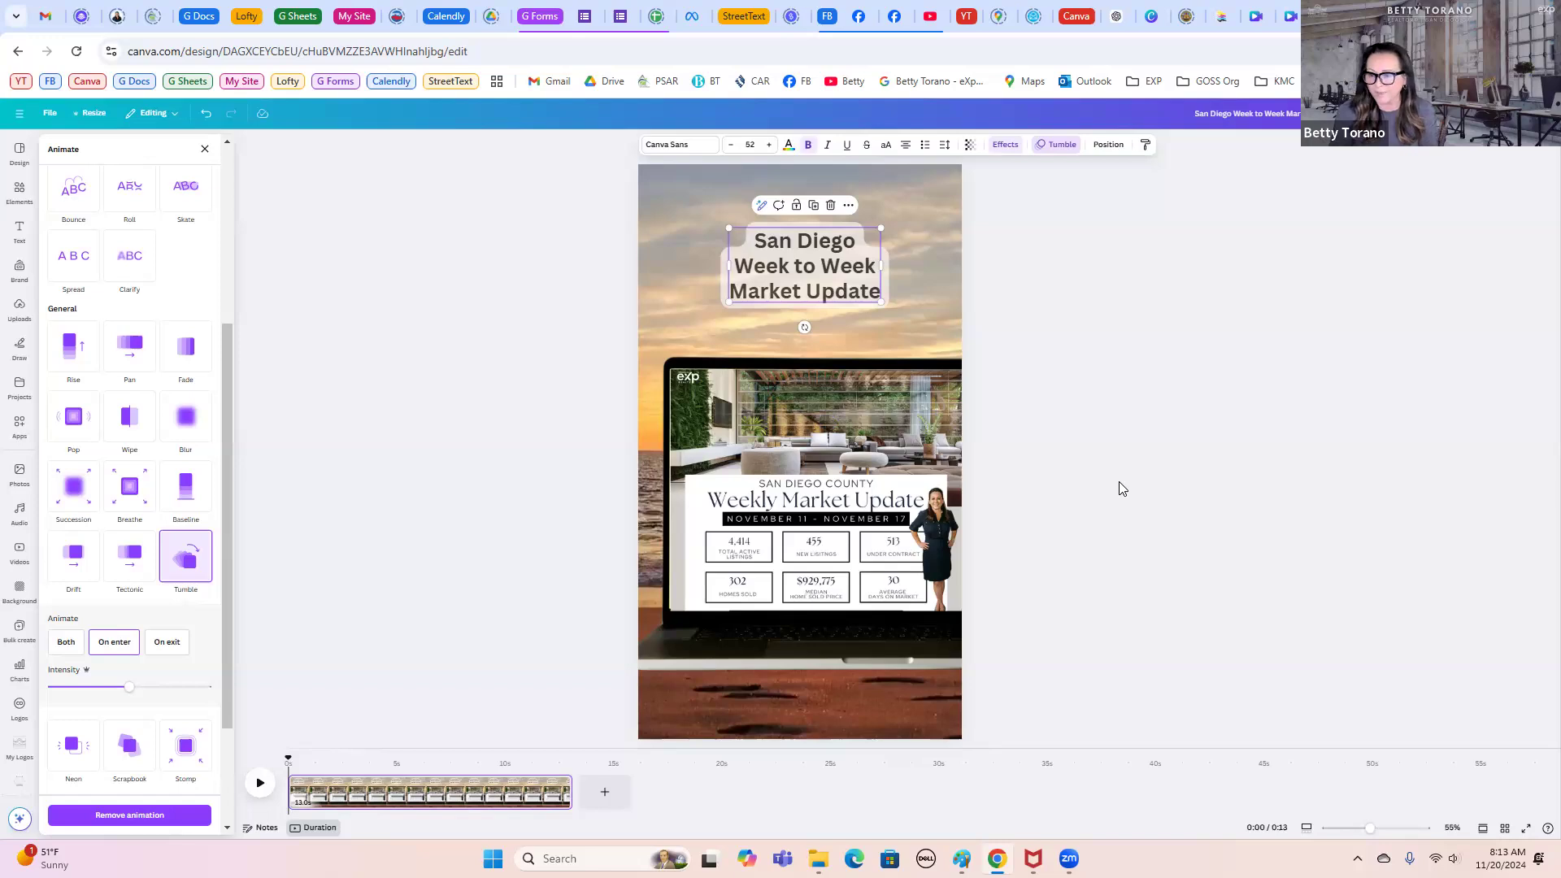
Step: Extend the weekly market update image slightly upward so it fills the laptop screen up to its upper bezel
{"action": "left_click", "coordinate": [722, 453]}
{"action": "left_click_drag", "start_coordinate": [722, 454], "coordinate": [729, 444]}
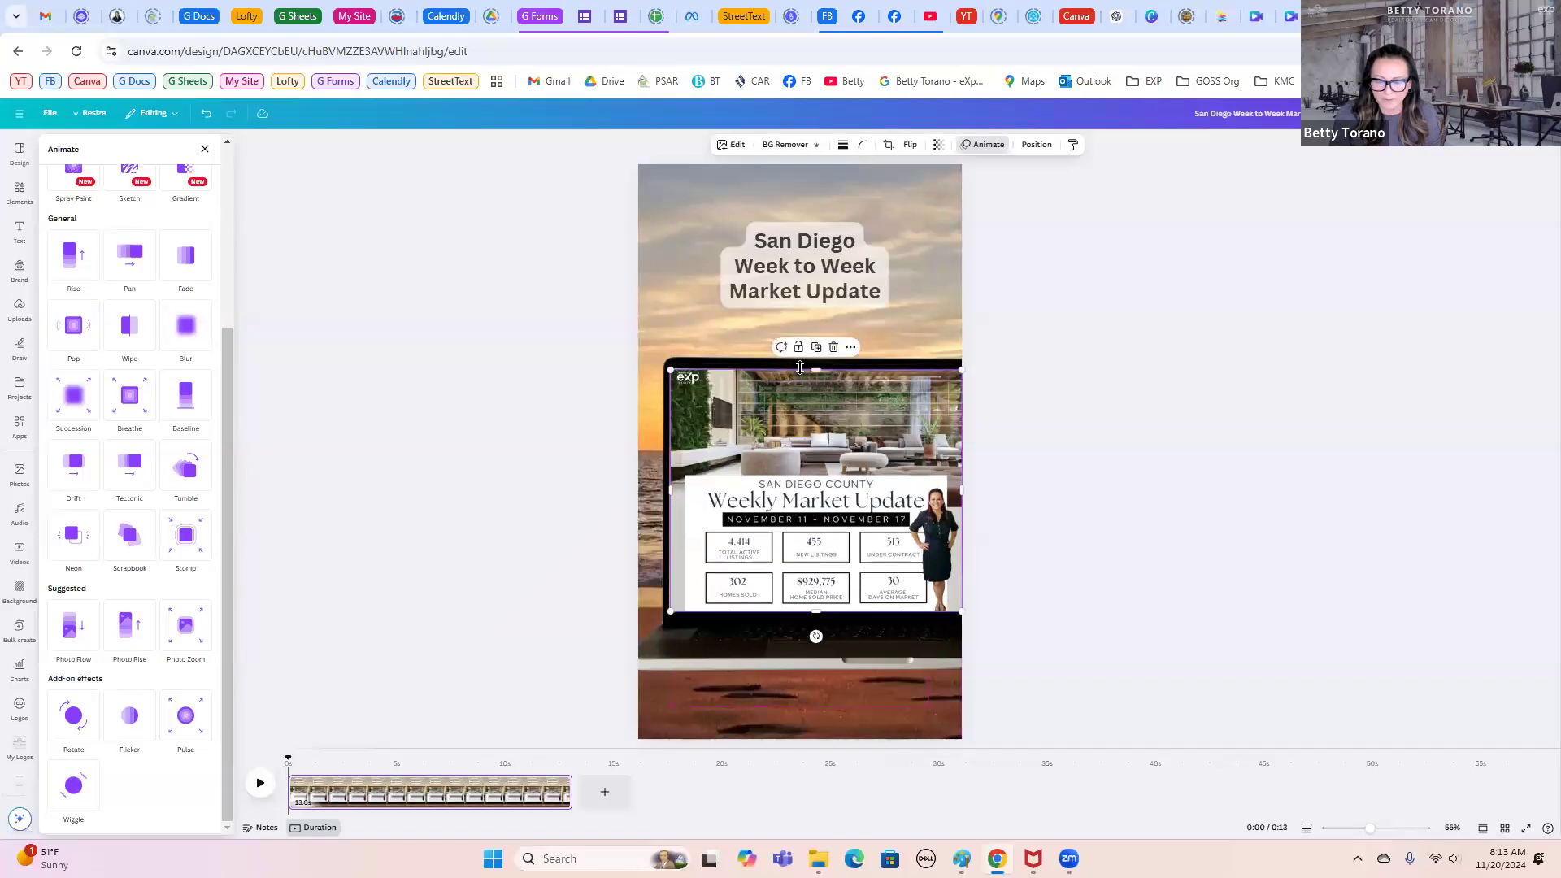
{"action": "left_click_drag", "start_coordinate": [813, 368], "coordinate": [813, 368]}
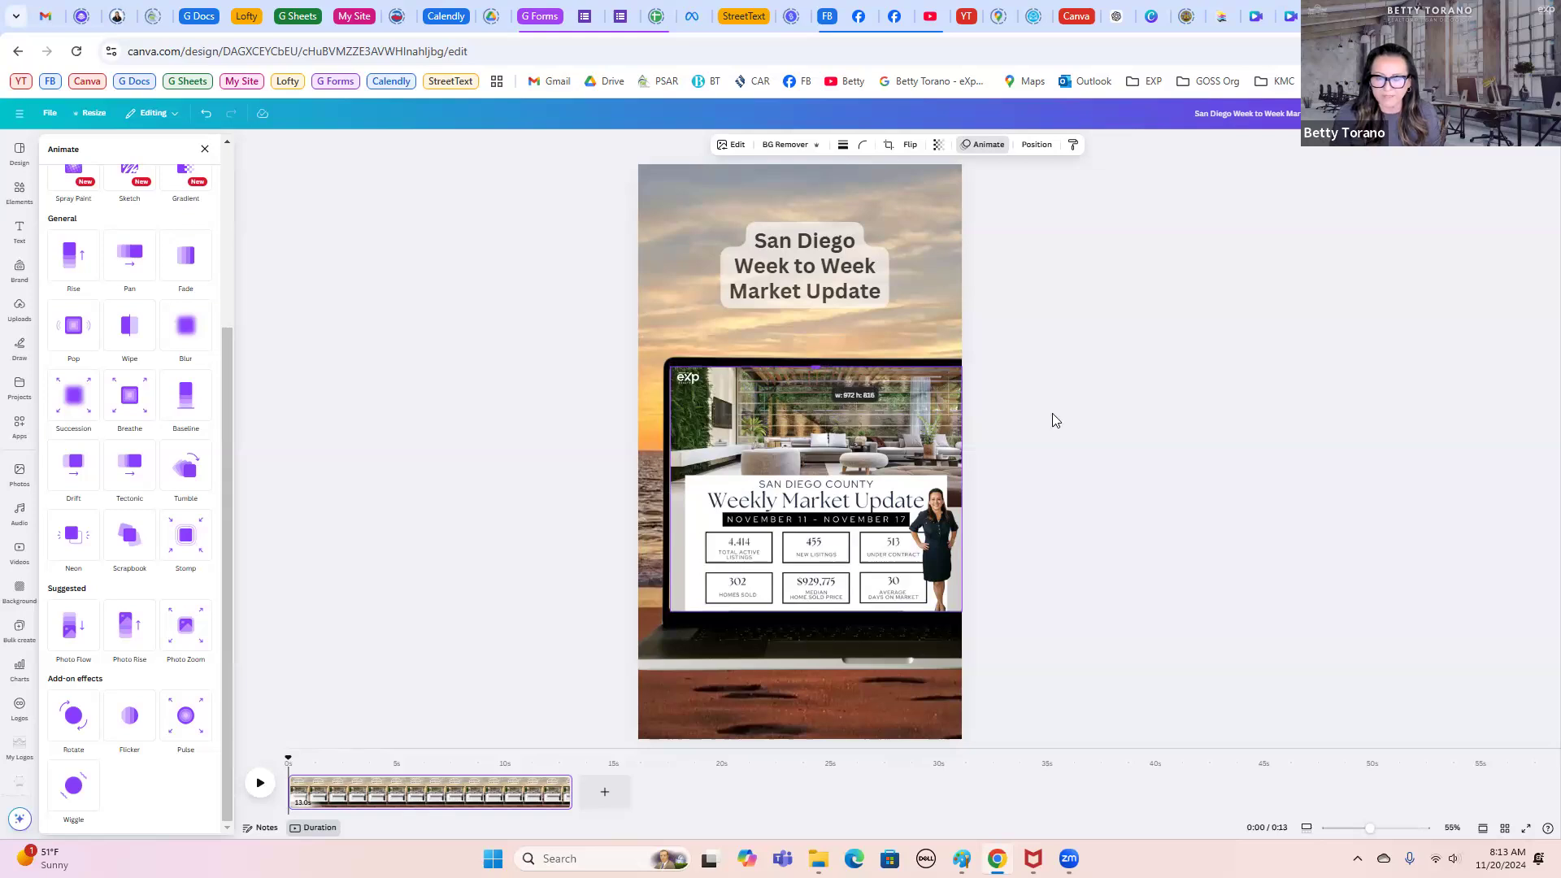
{"action": "key", "text": "t"}
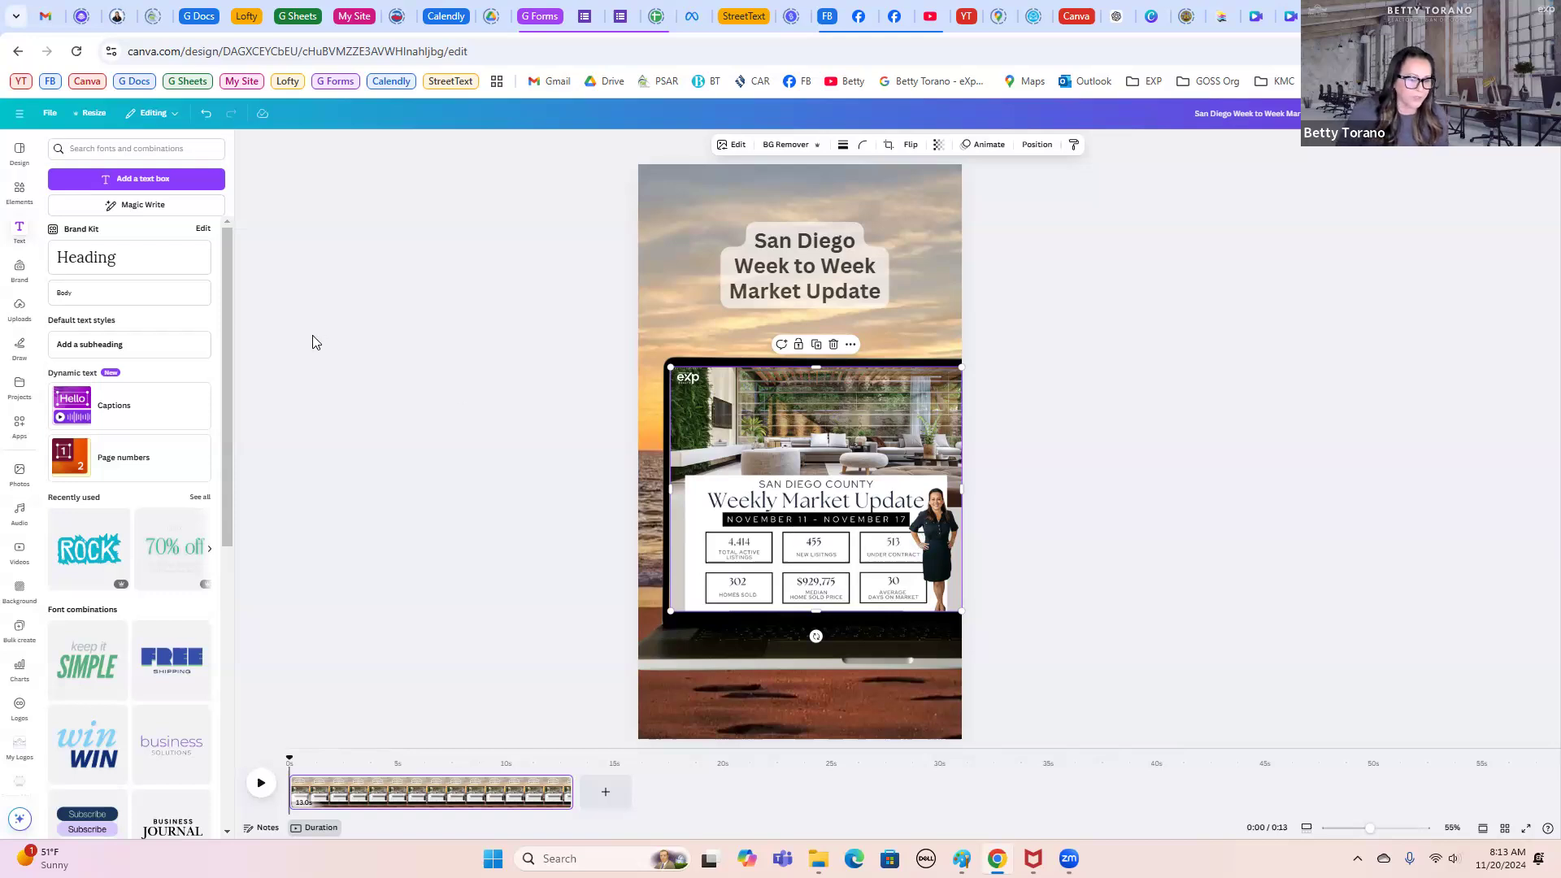
Step: Search the elements library for "red circle animated" and restrict the results to graphics
{"action": "left_click", "coordinate": [18, 192]}
{"action": "left_click", "coordinate": [41, 148]}
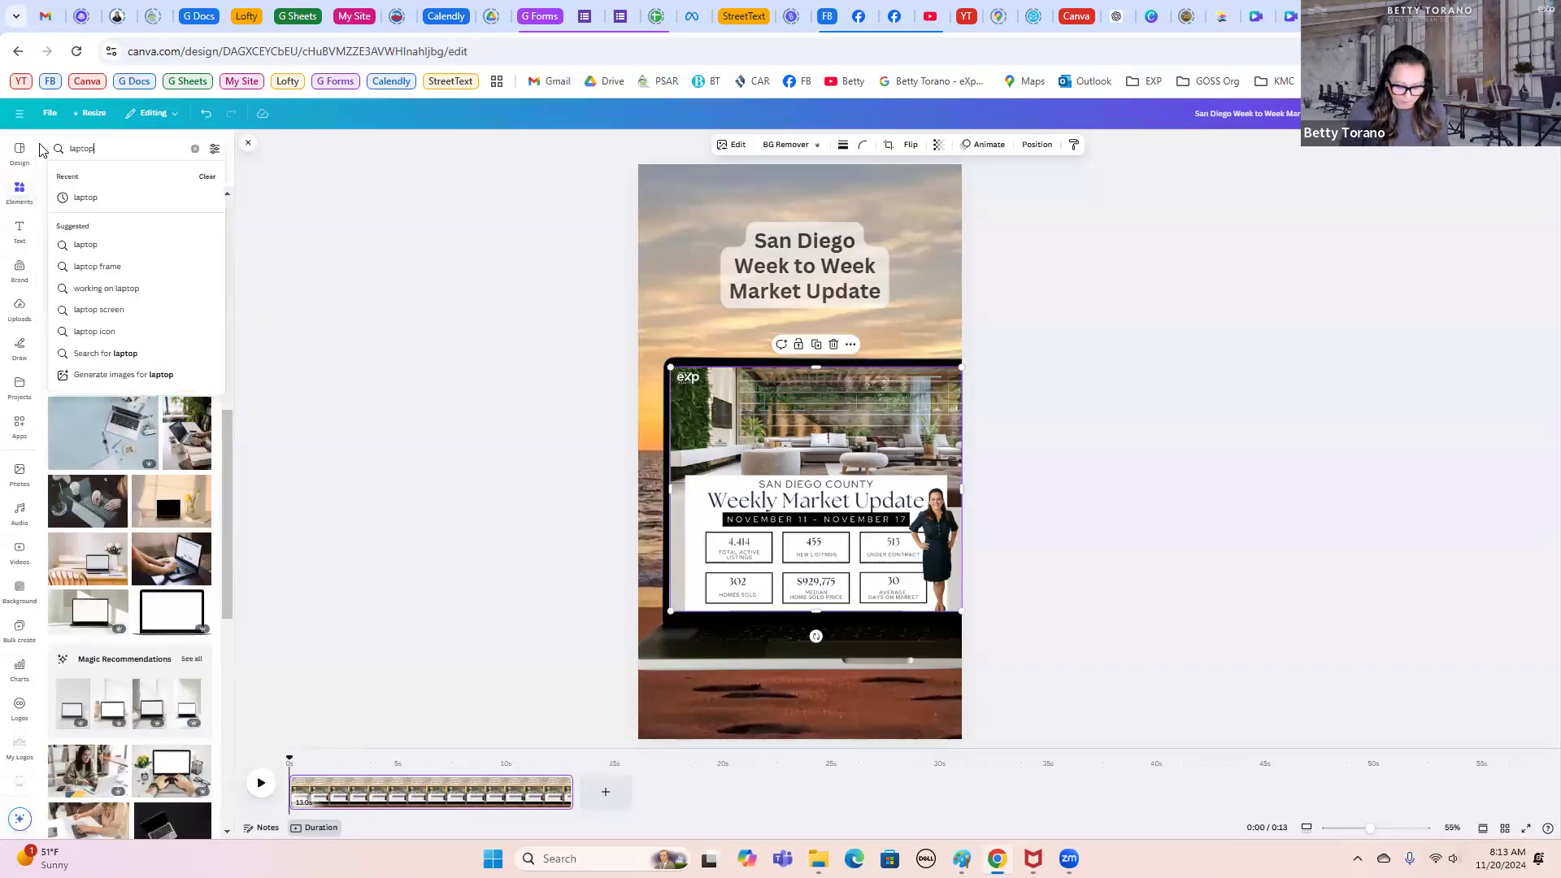
{"action": "key", "text": "ctrl+a"}
{"action": "type", "text": "red cir"}
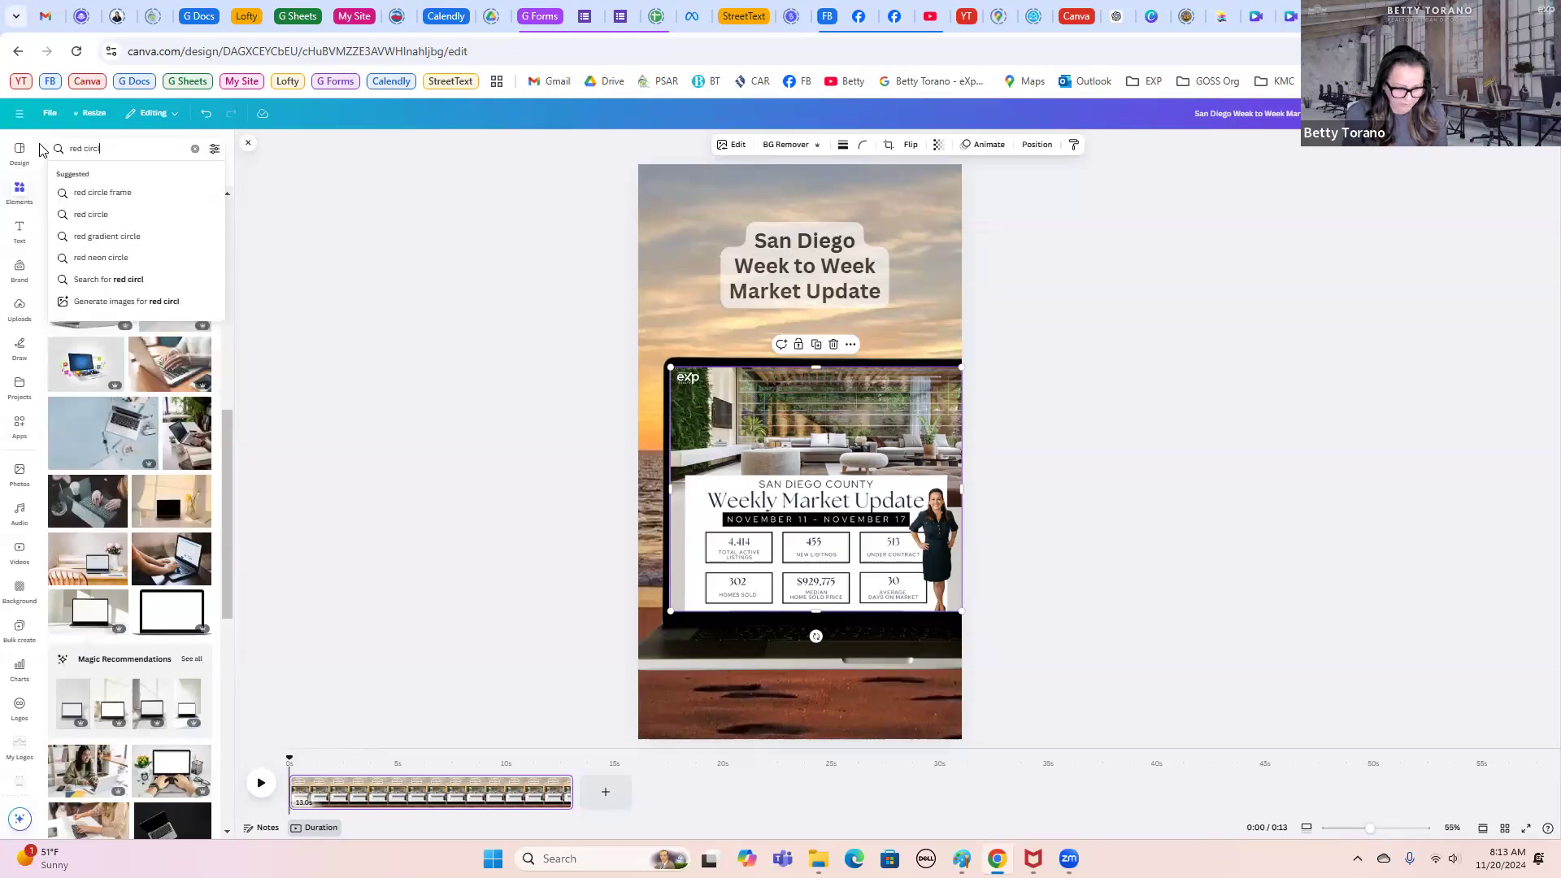
{"action": "type", "text": "cle animated"}
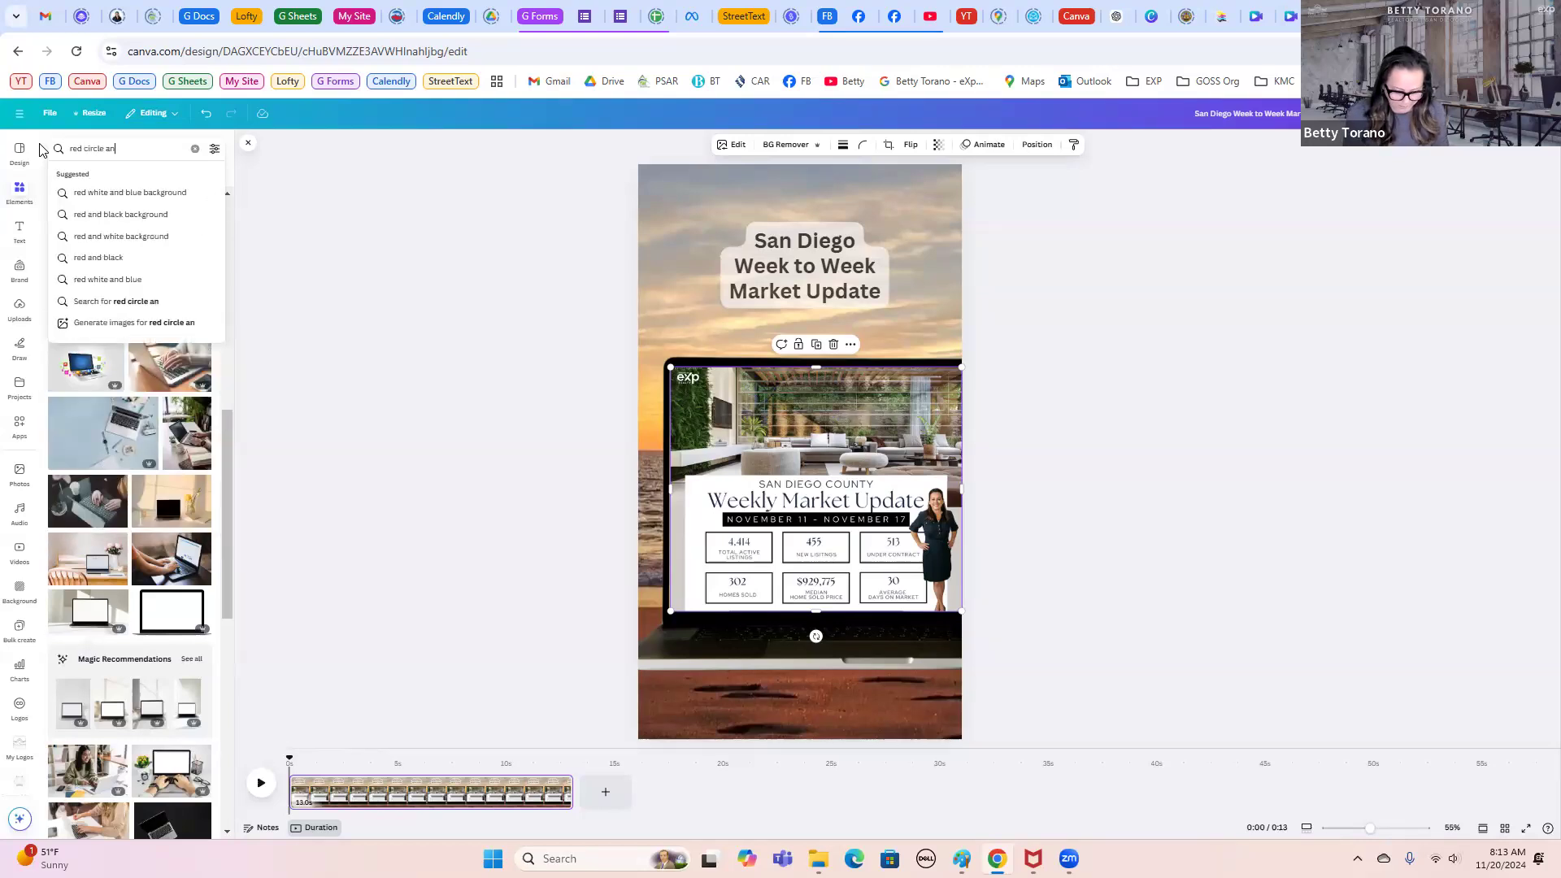
{"action": "key", "text": "Return"}
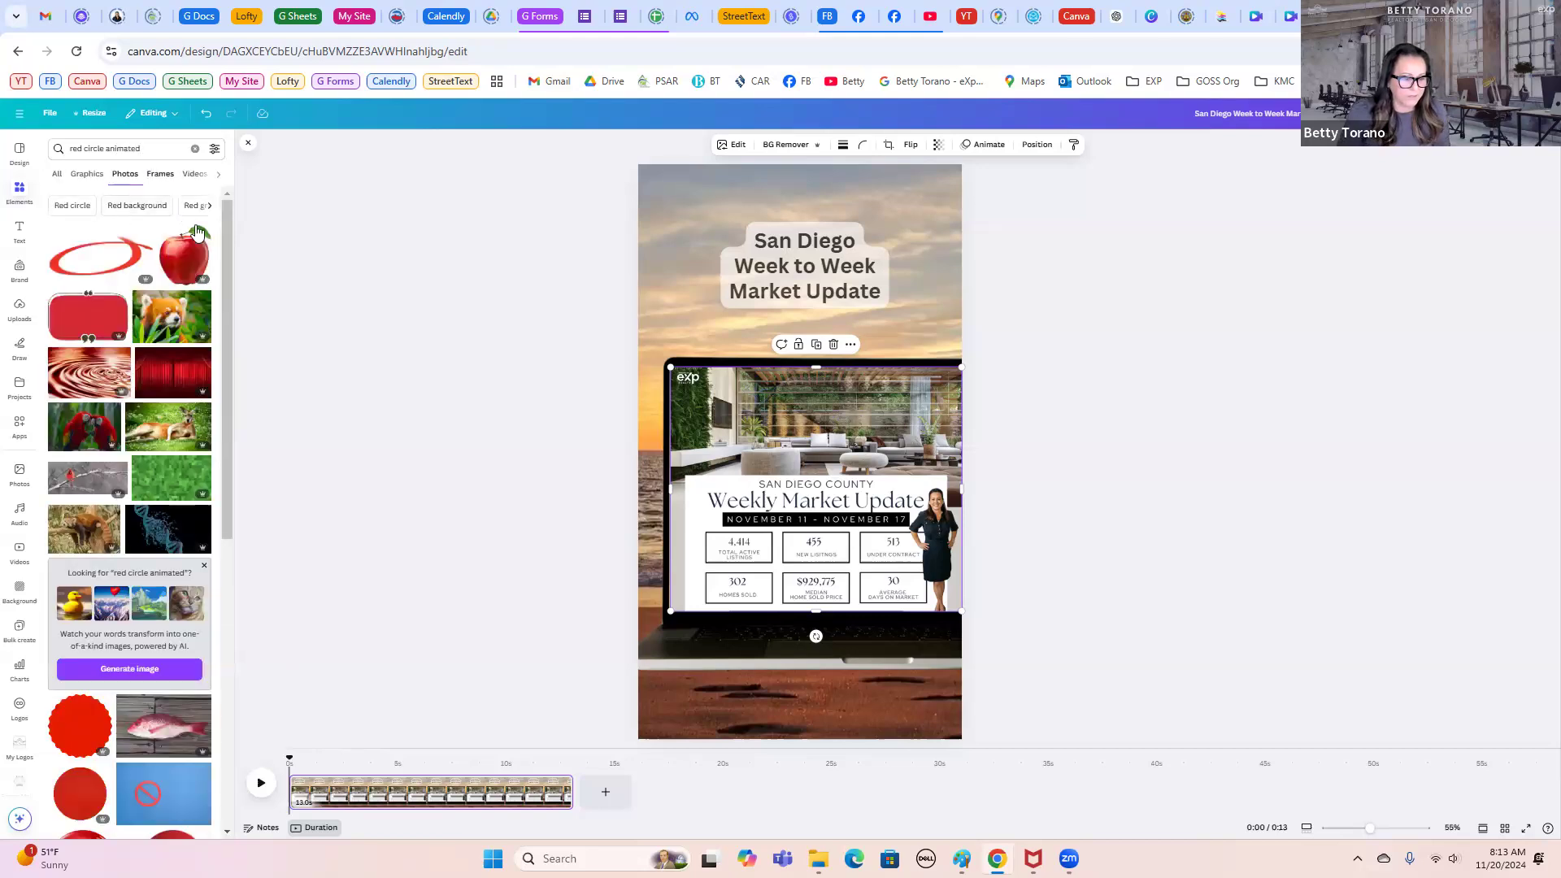
{"action": "left_click", "coordinate": [83, 175]}
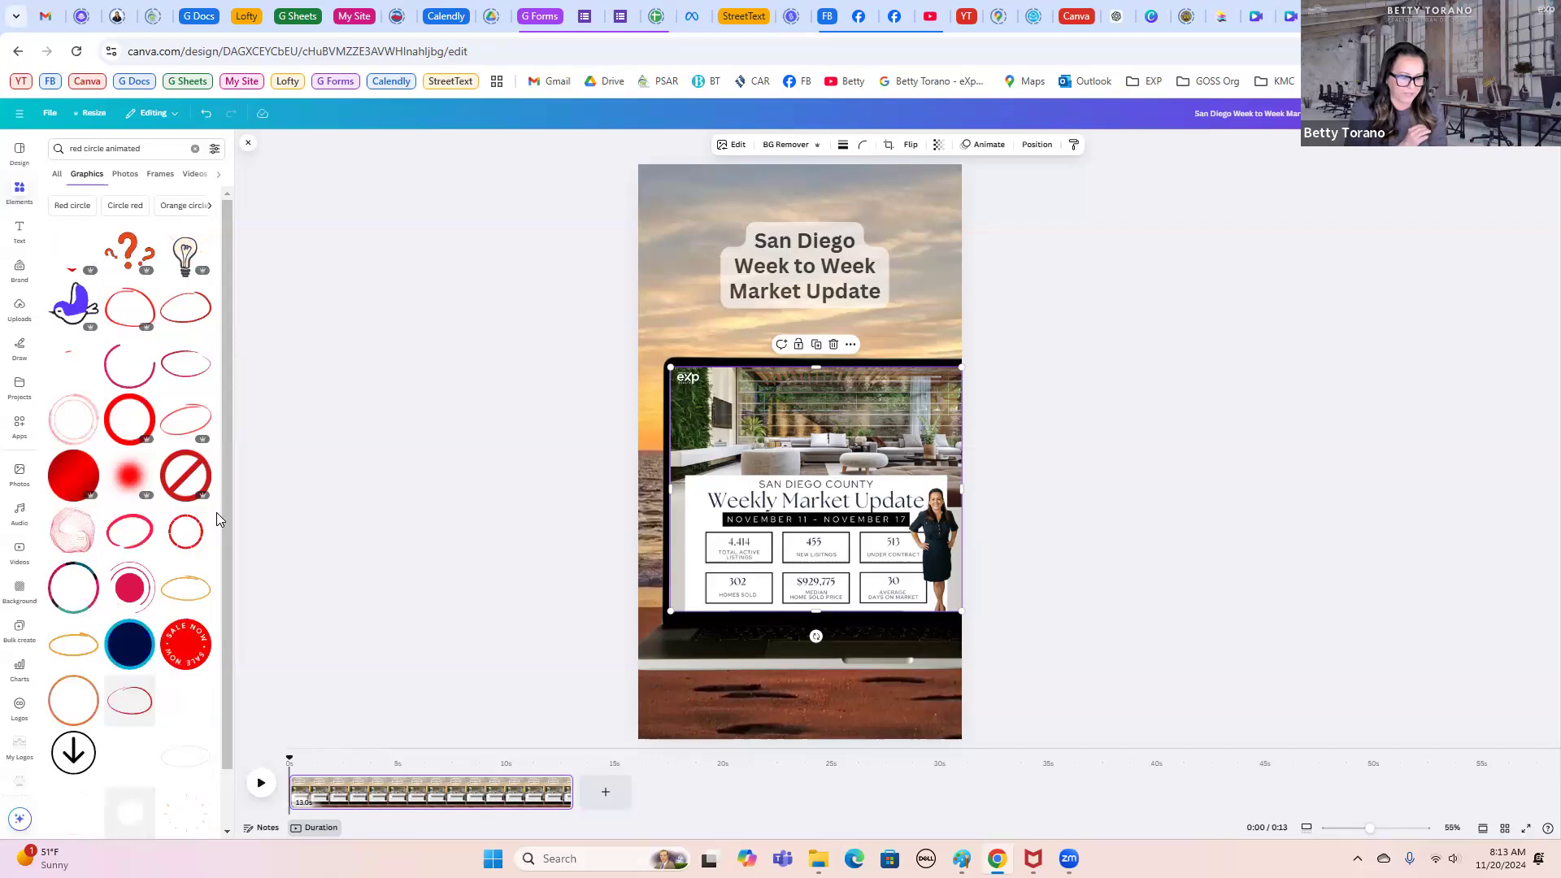
Step: Add the animated hand-drawn red oval, fit it around the Total Active Listings box, and play the video to check it
{"action": "left_click", "coordinate": [187, 310]}
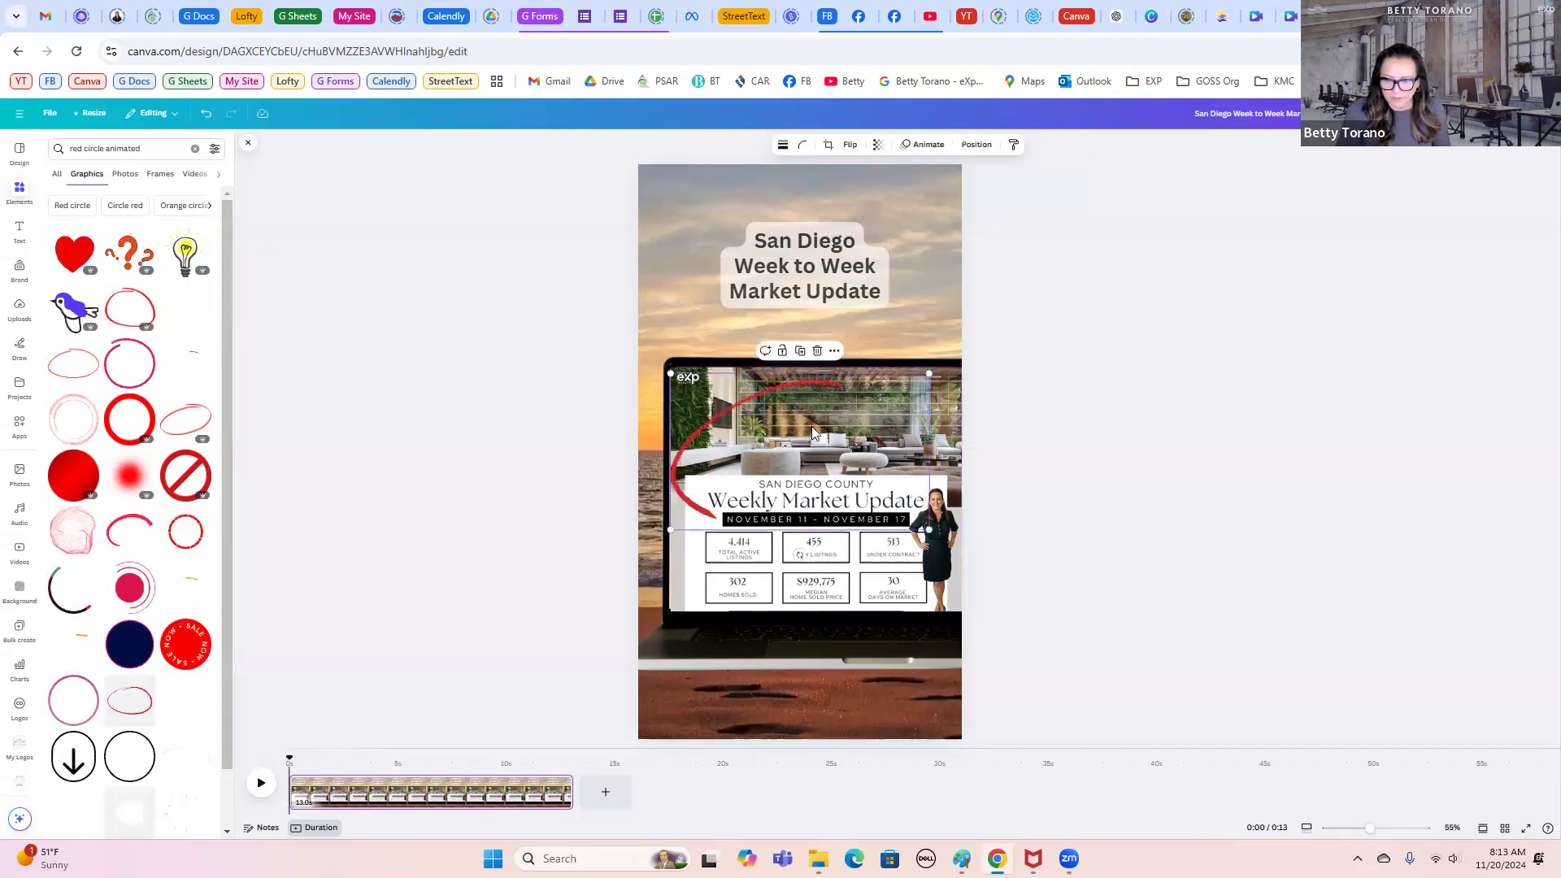
{"action": "left_click_drag", "start_coordinate": [930, 374], "coordinate": [732, 558]}
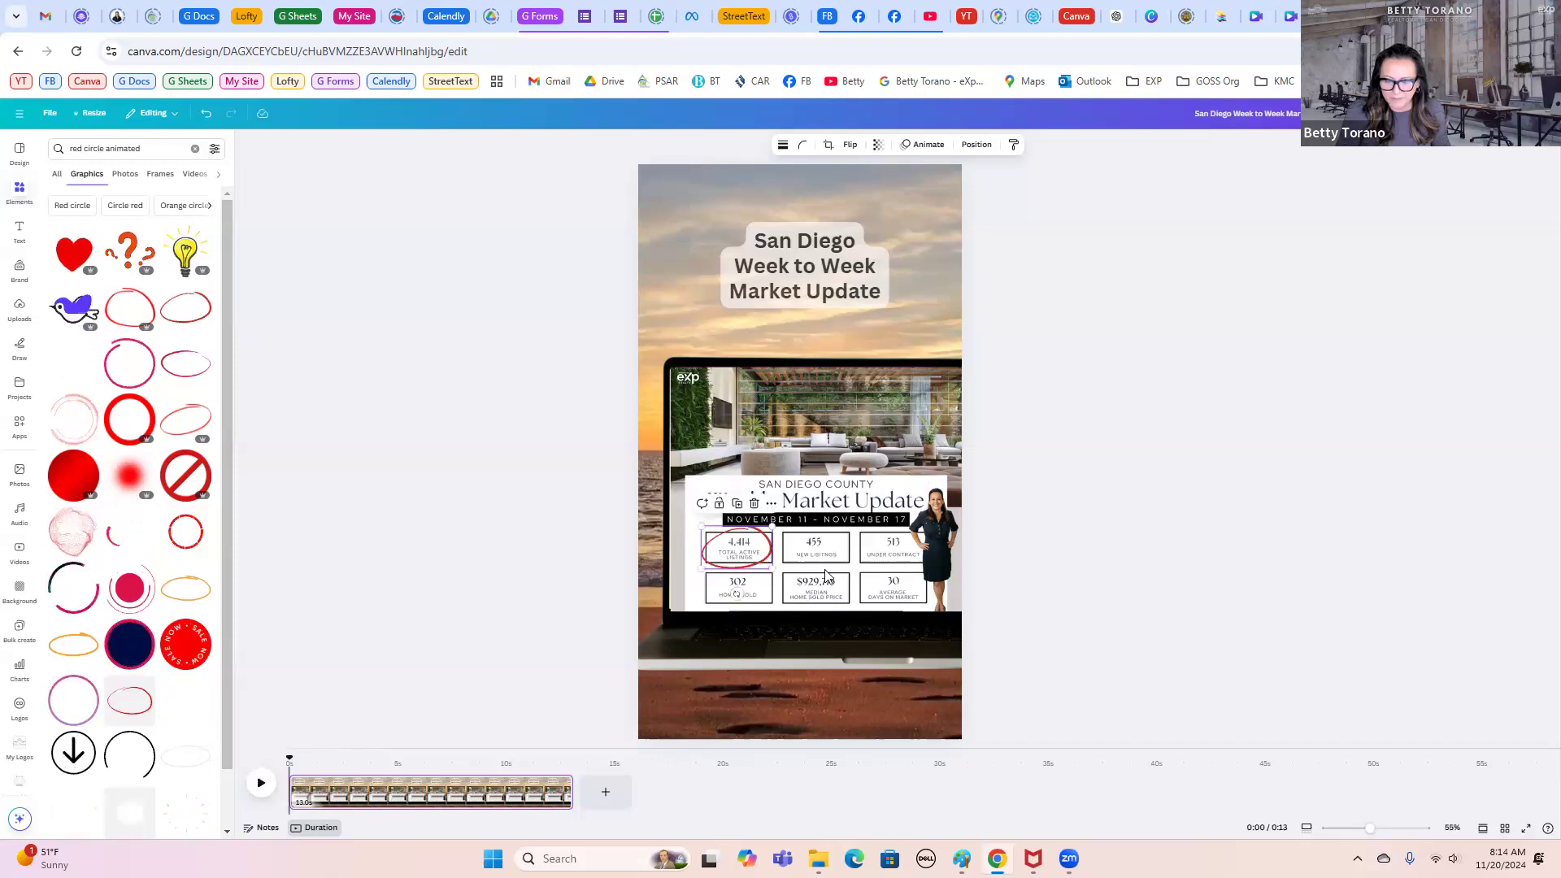
{"action": "left_click", "coordinate": [261, 783]}
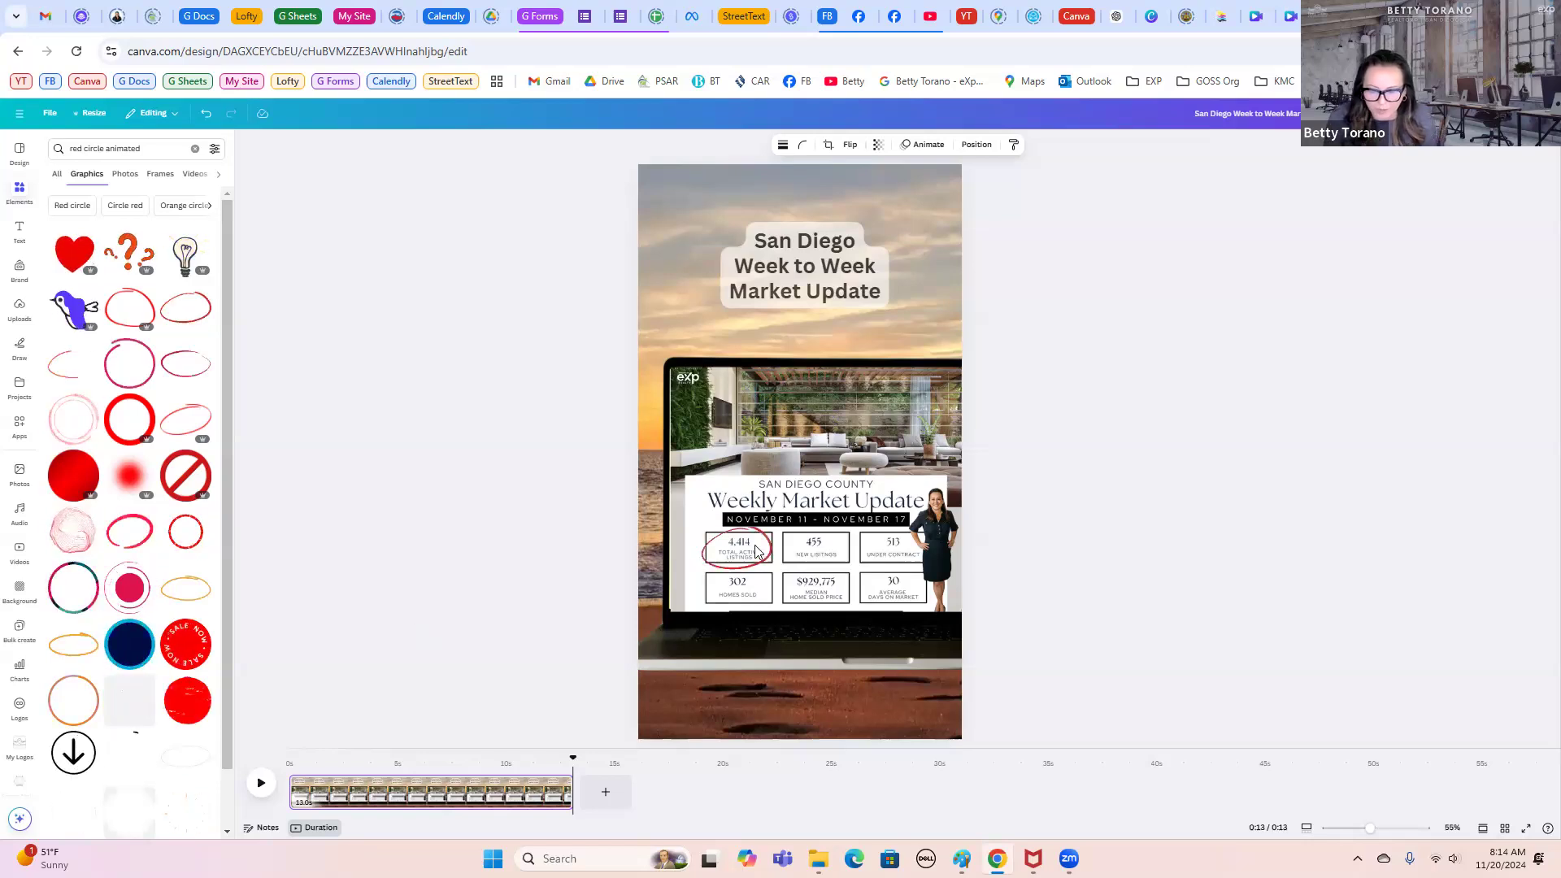
{"action": "left_click", "coordinate": [792, 490]}
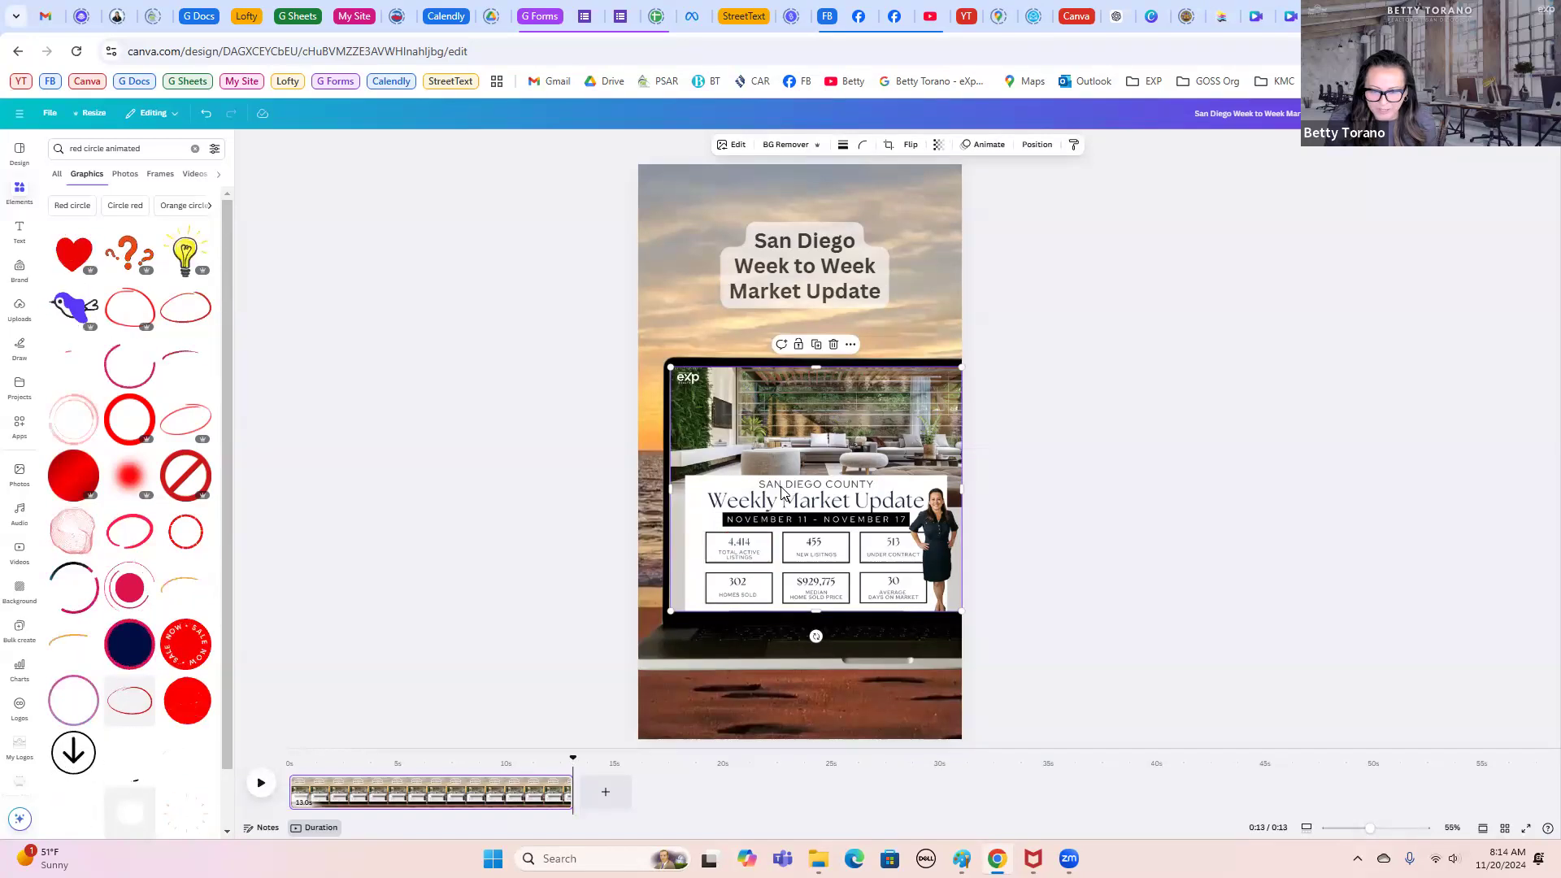
{"action": "left_click_drag", "start_coordinate": [780, 472], "coordinate": [787, 472]}
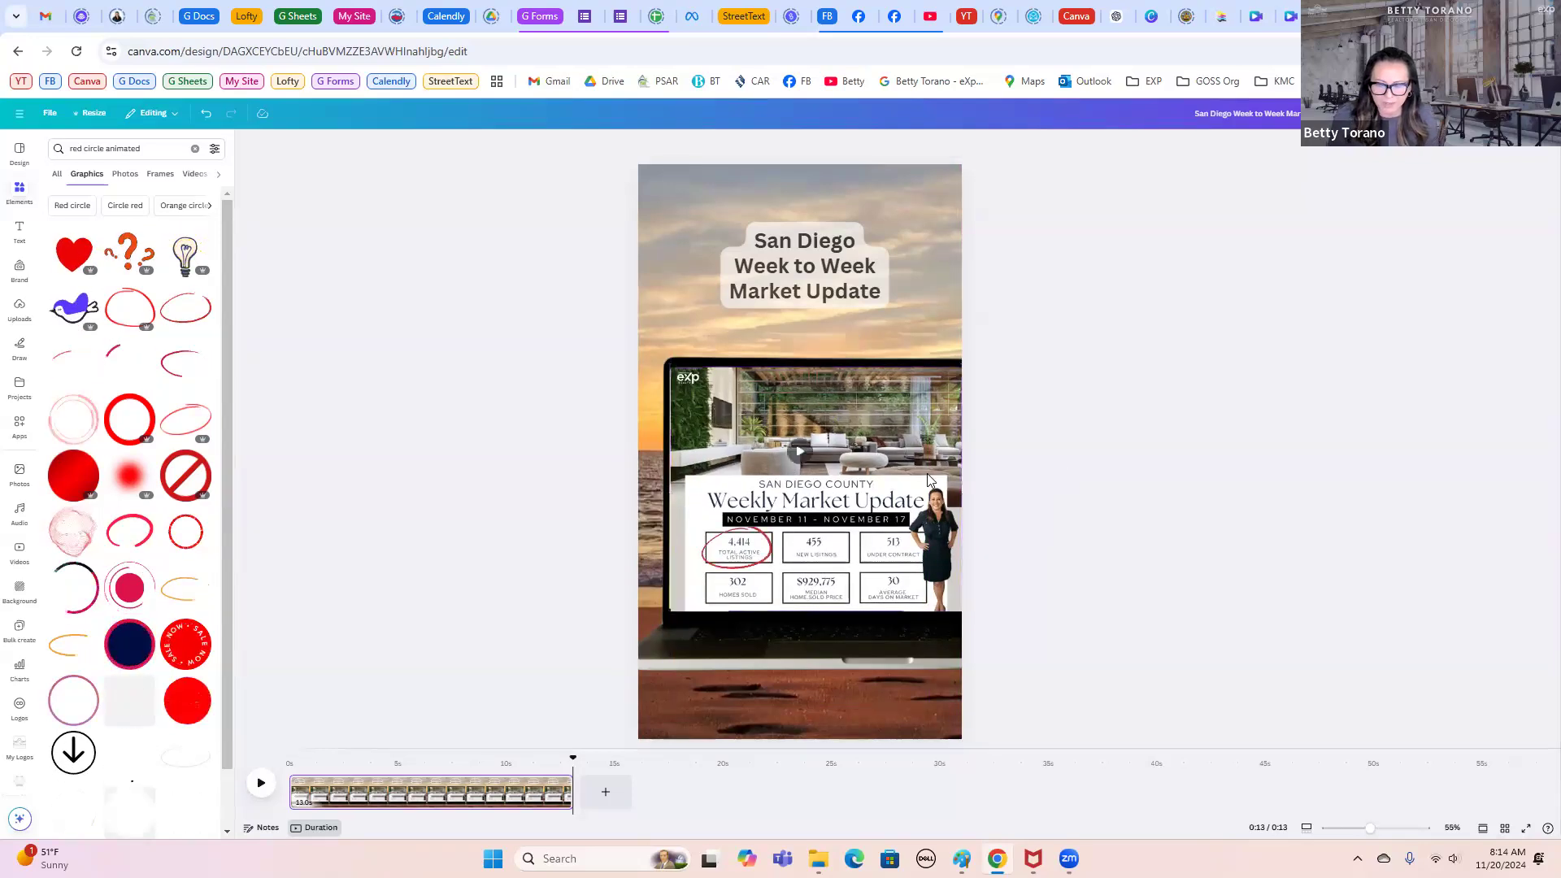
Step: Nudge the weekly market update image slightly to the left on the laptop screen
{"action": "left_click_drag", "start_coordinate": [926, 477], "coordinate": [925, 479]}
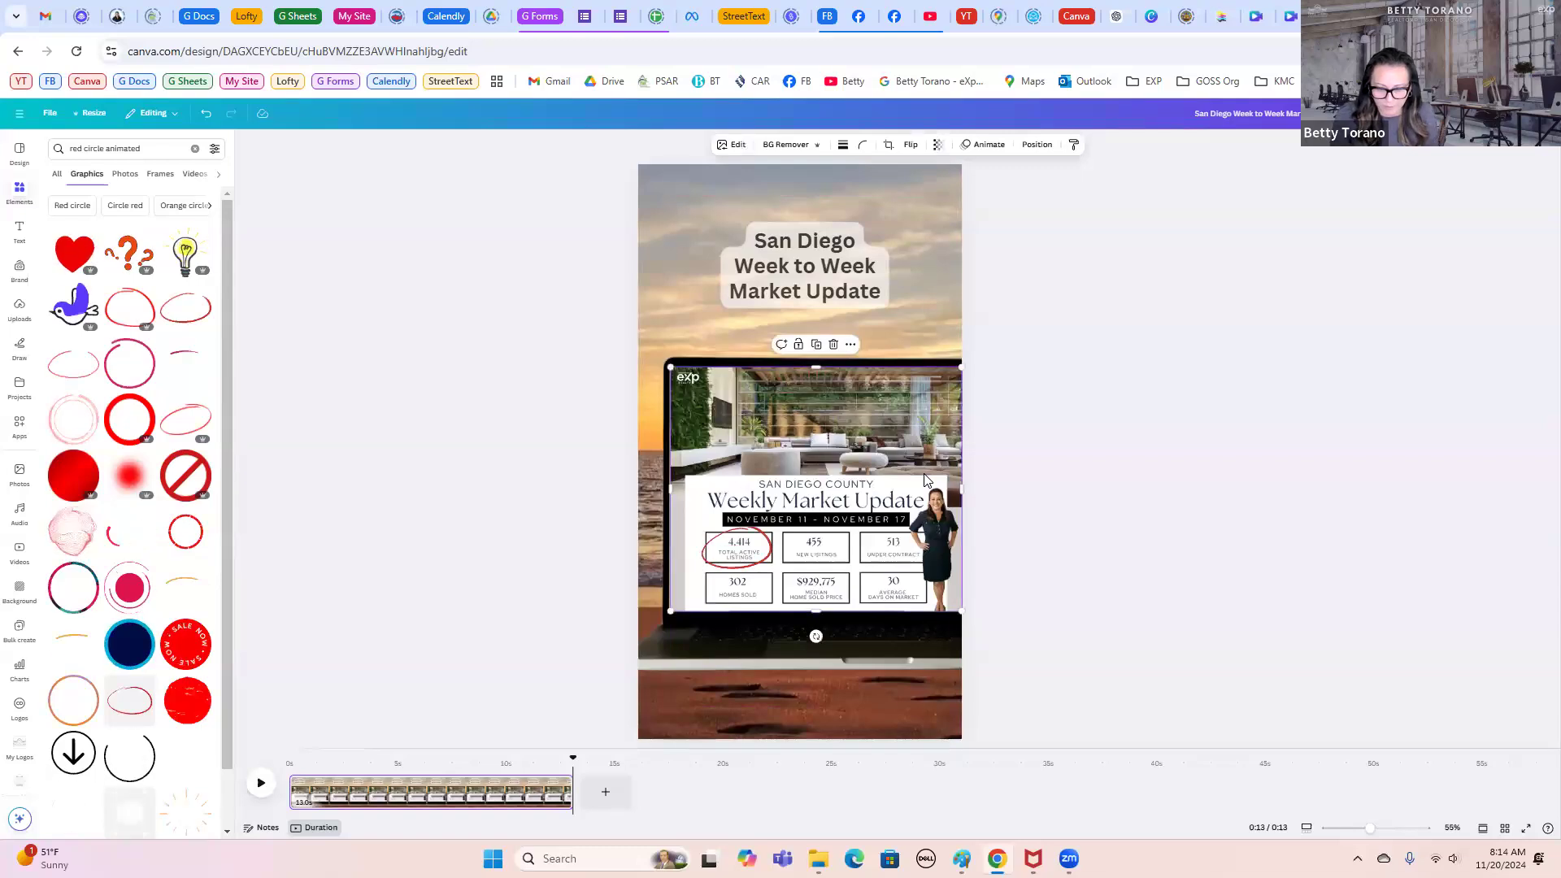
{"action": "key", "text": "Left"}
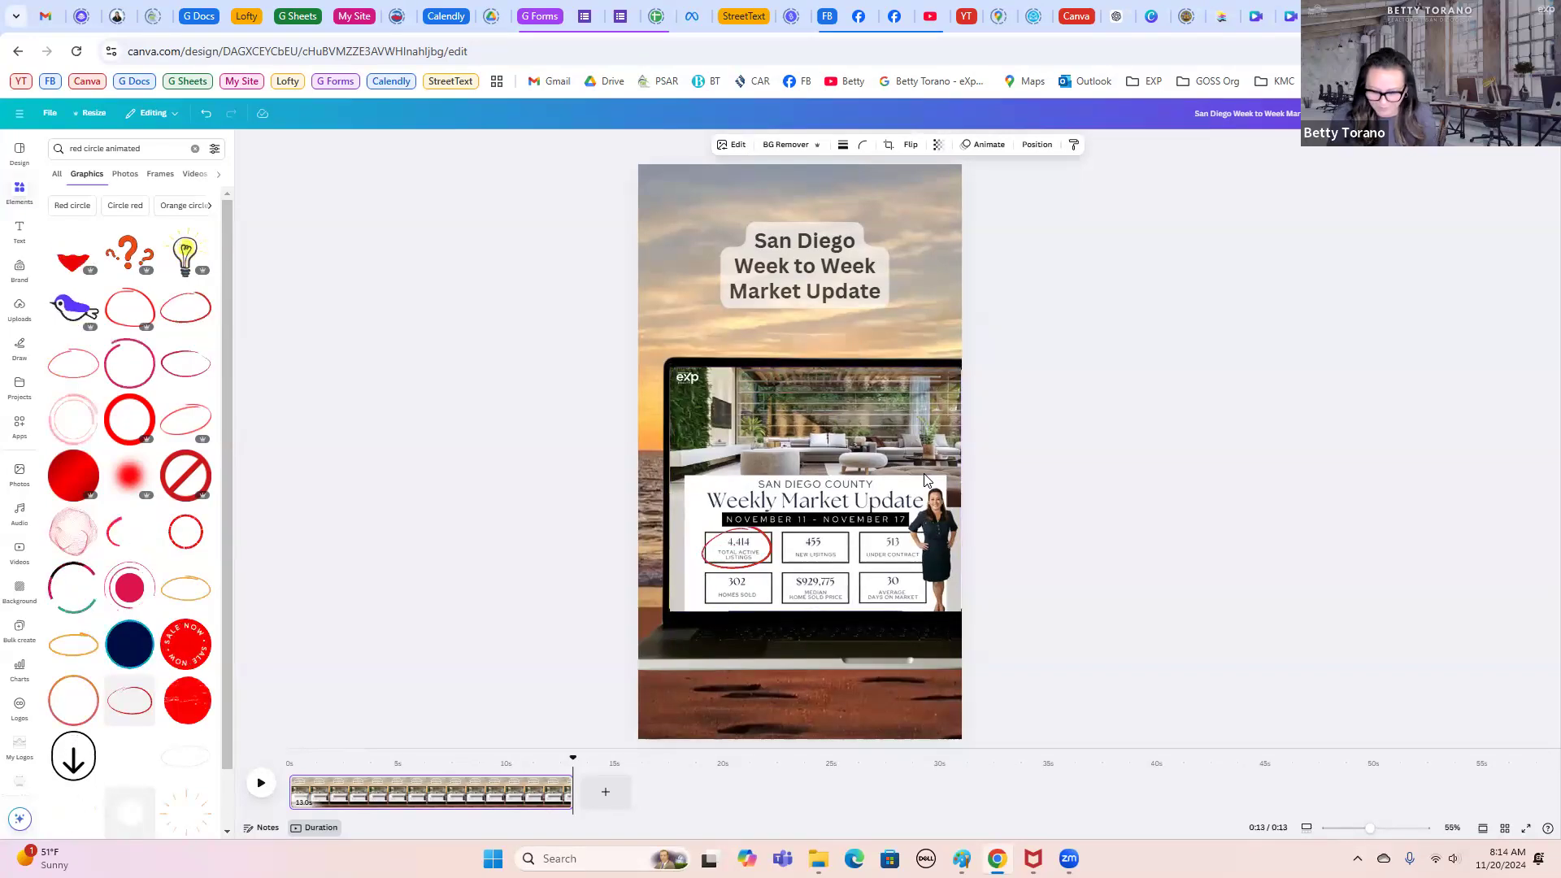
{"action": "left_click", "coordinate": [1137, 368]}
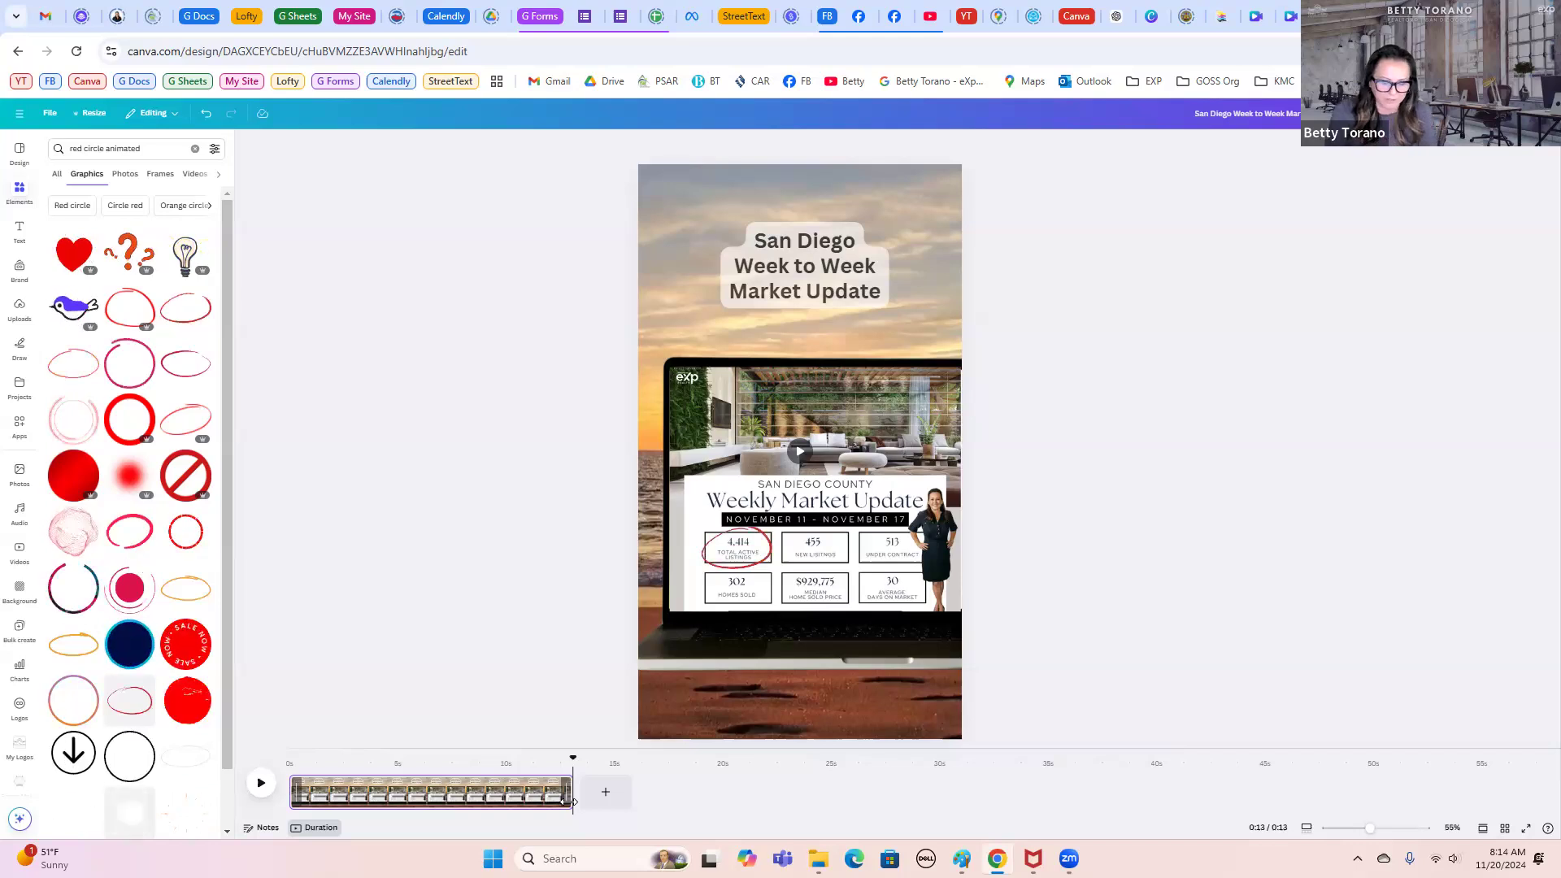
Step: Shorten the page to about 3 seconds and duplicate it, selecting the title on the copy
{"action": "left_click_drag", "start_coordinate": [569, 803], "coordinate": [353, 802]}
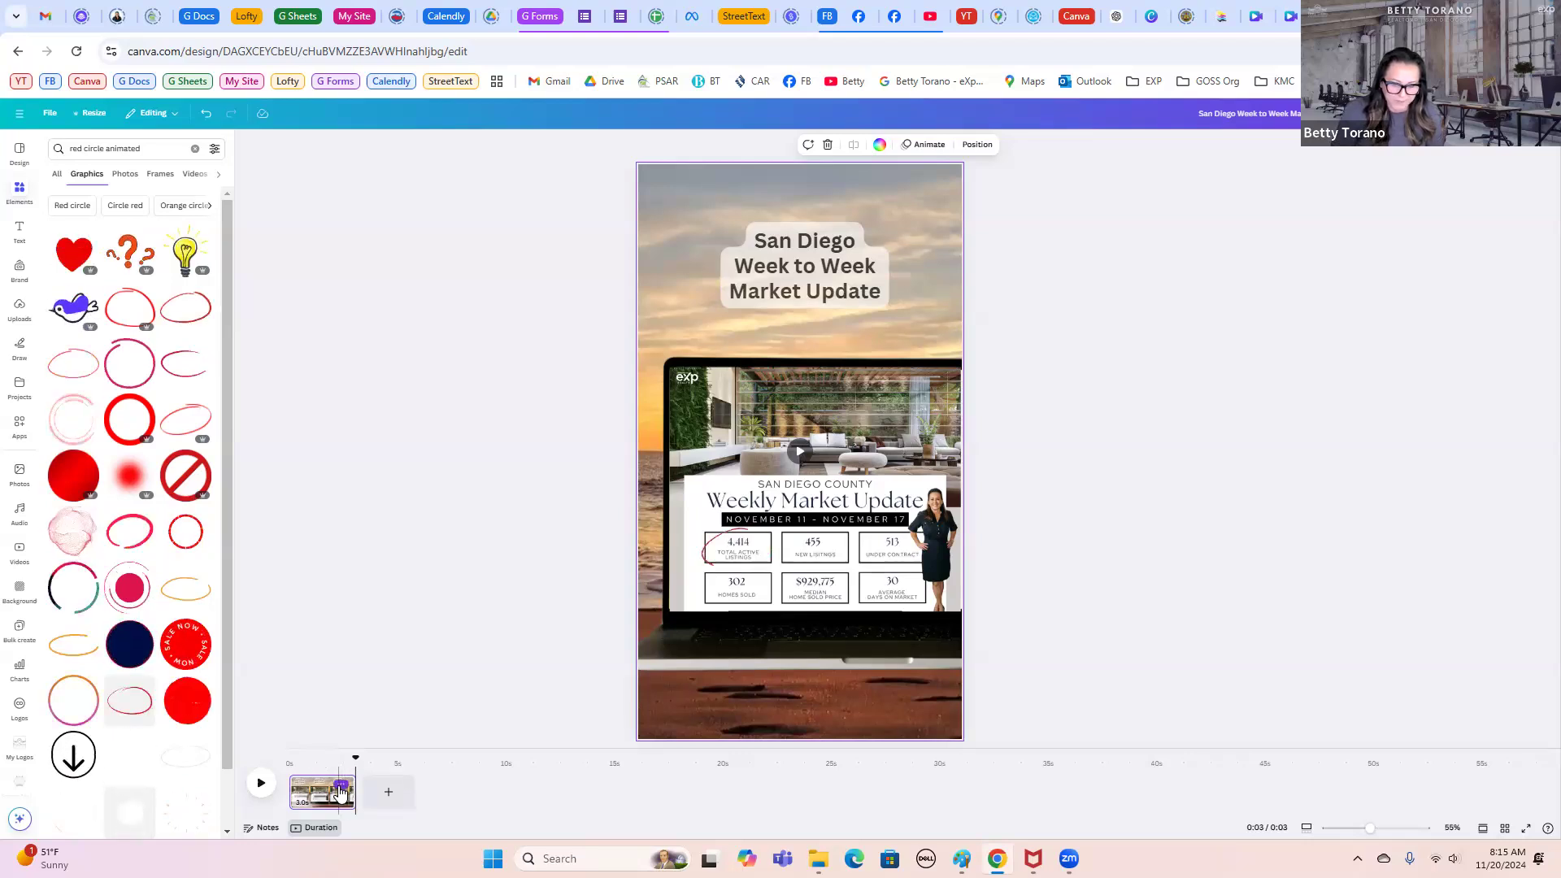
{"action": "left_click", "coordinate": [340, 787]}
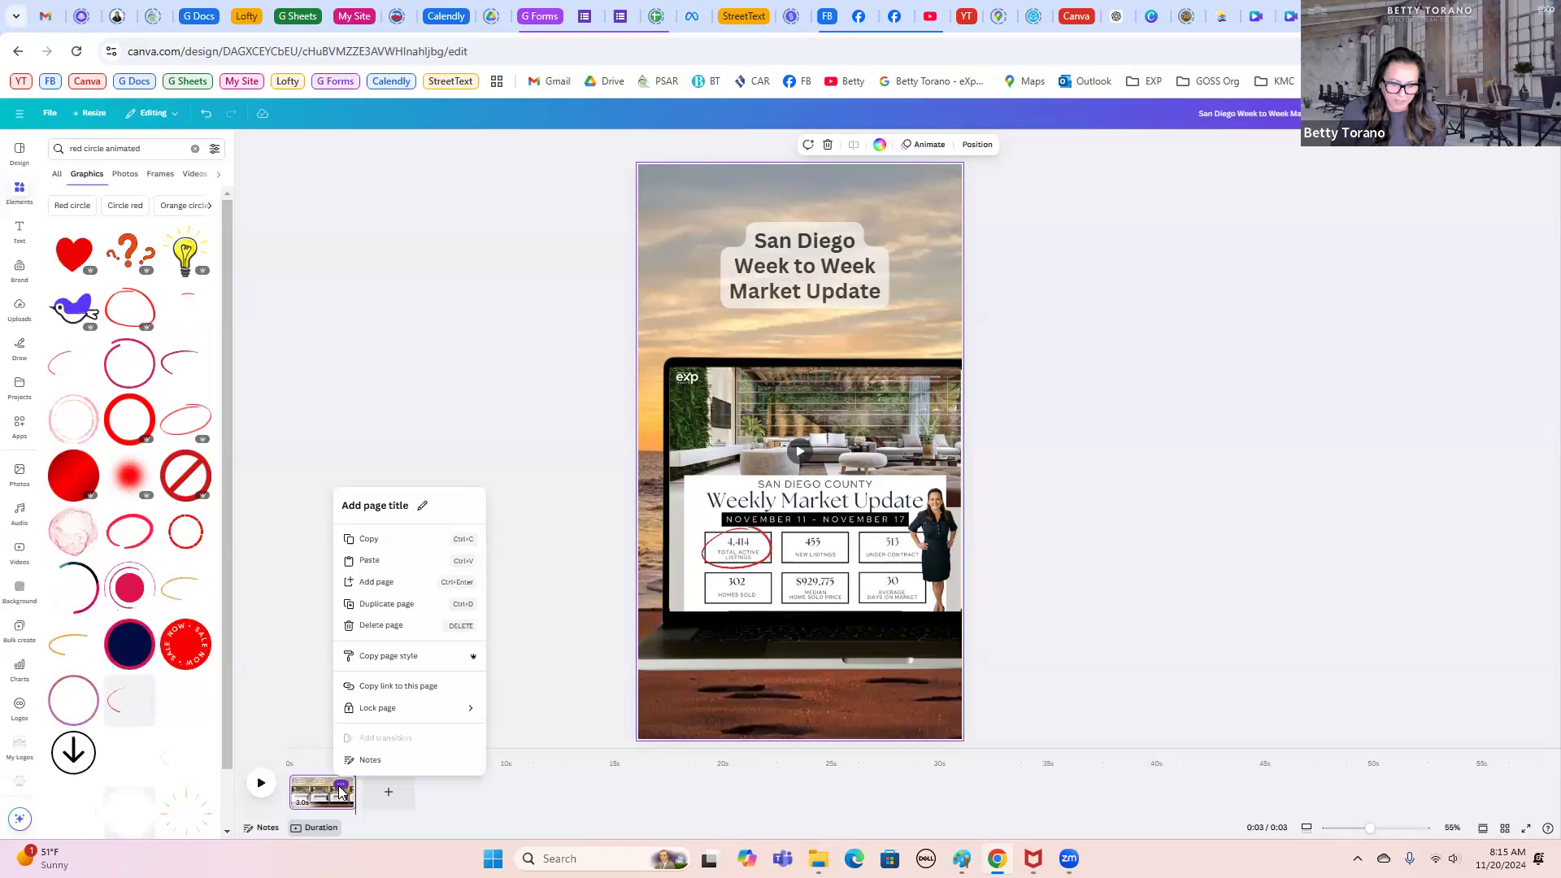
{"action": "left_click", "coordinate": [392, 607]}
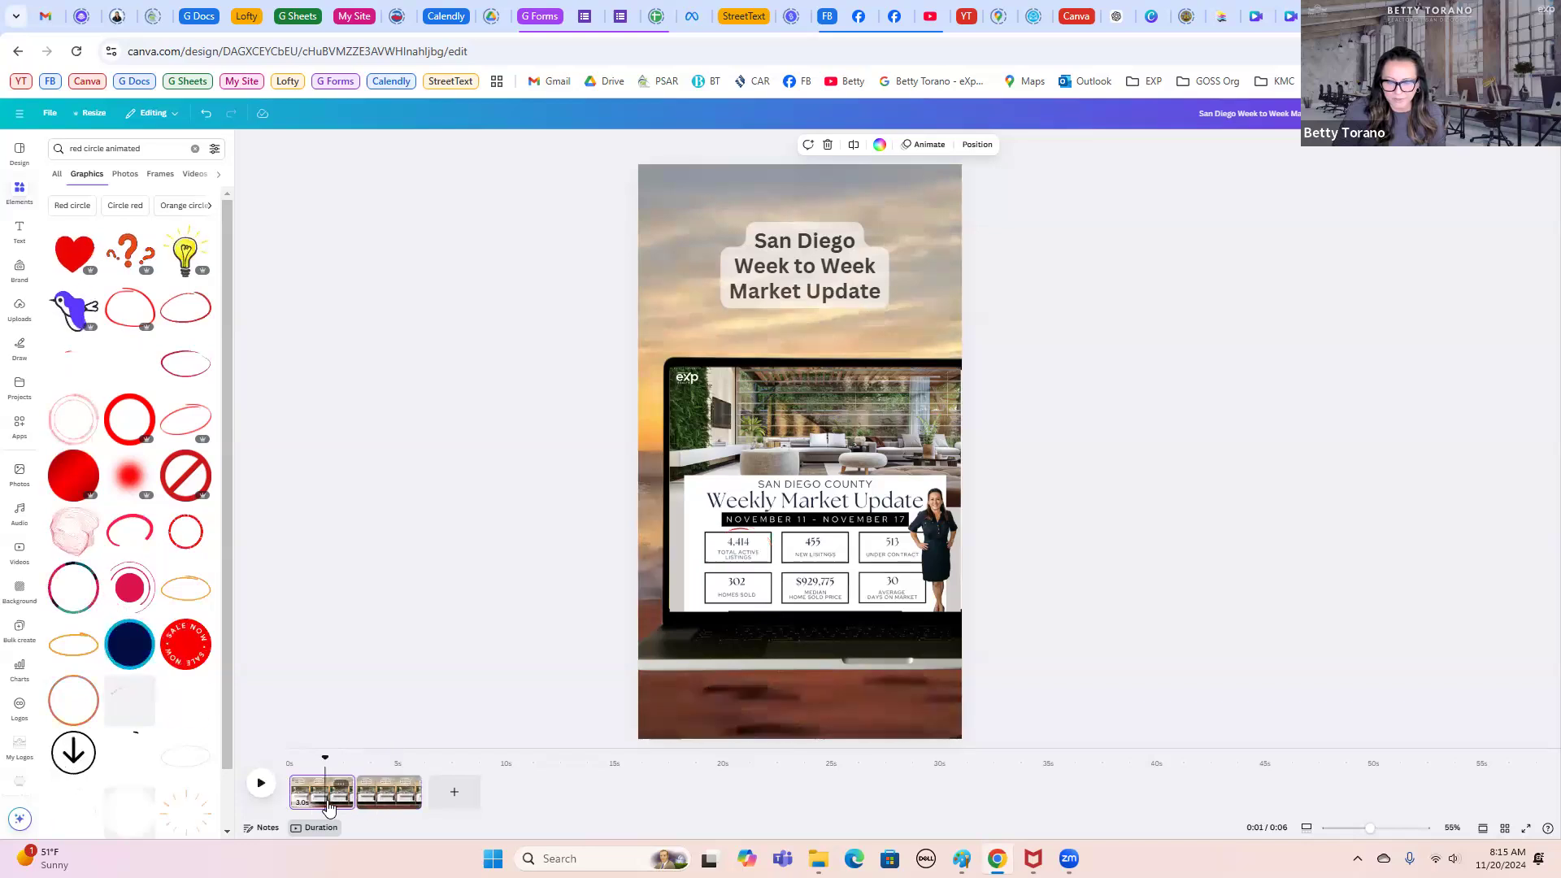
{"action": "left_click", "coordinate": [385, 802]}
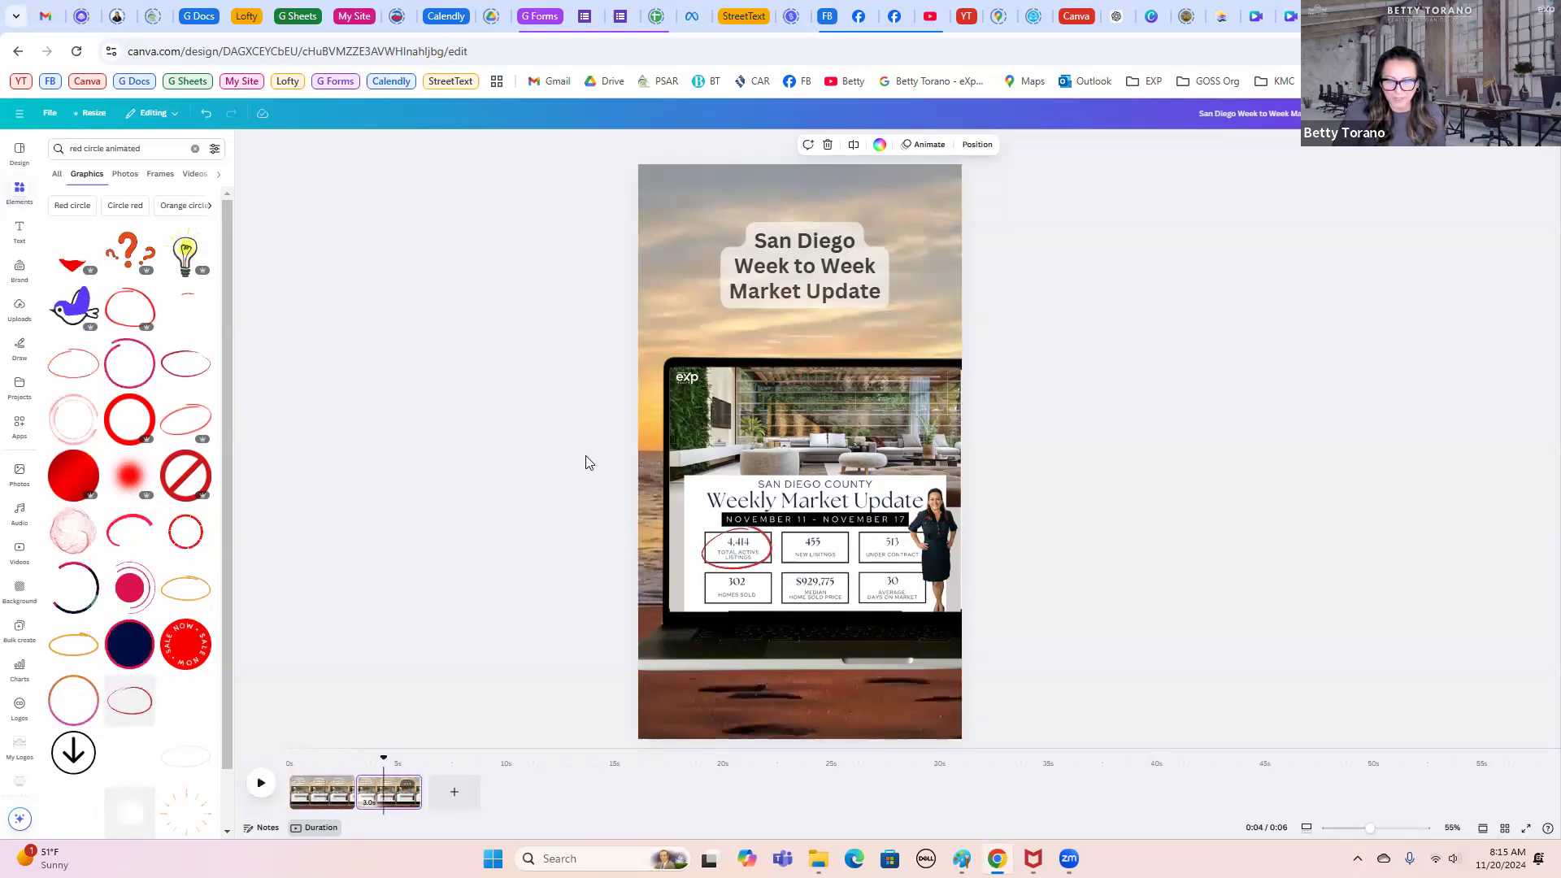
{"action": "left_click", "coordinate": [813, 272]}
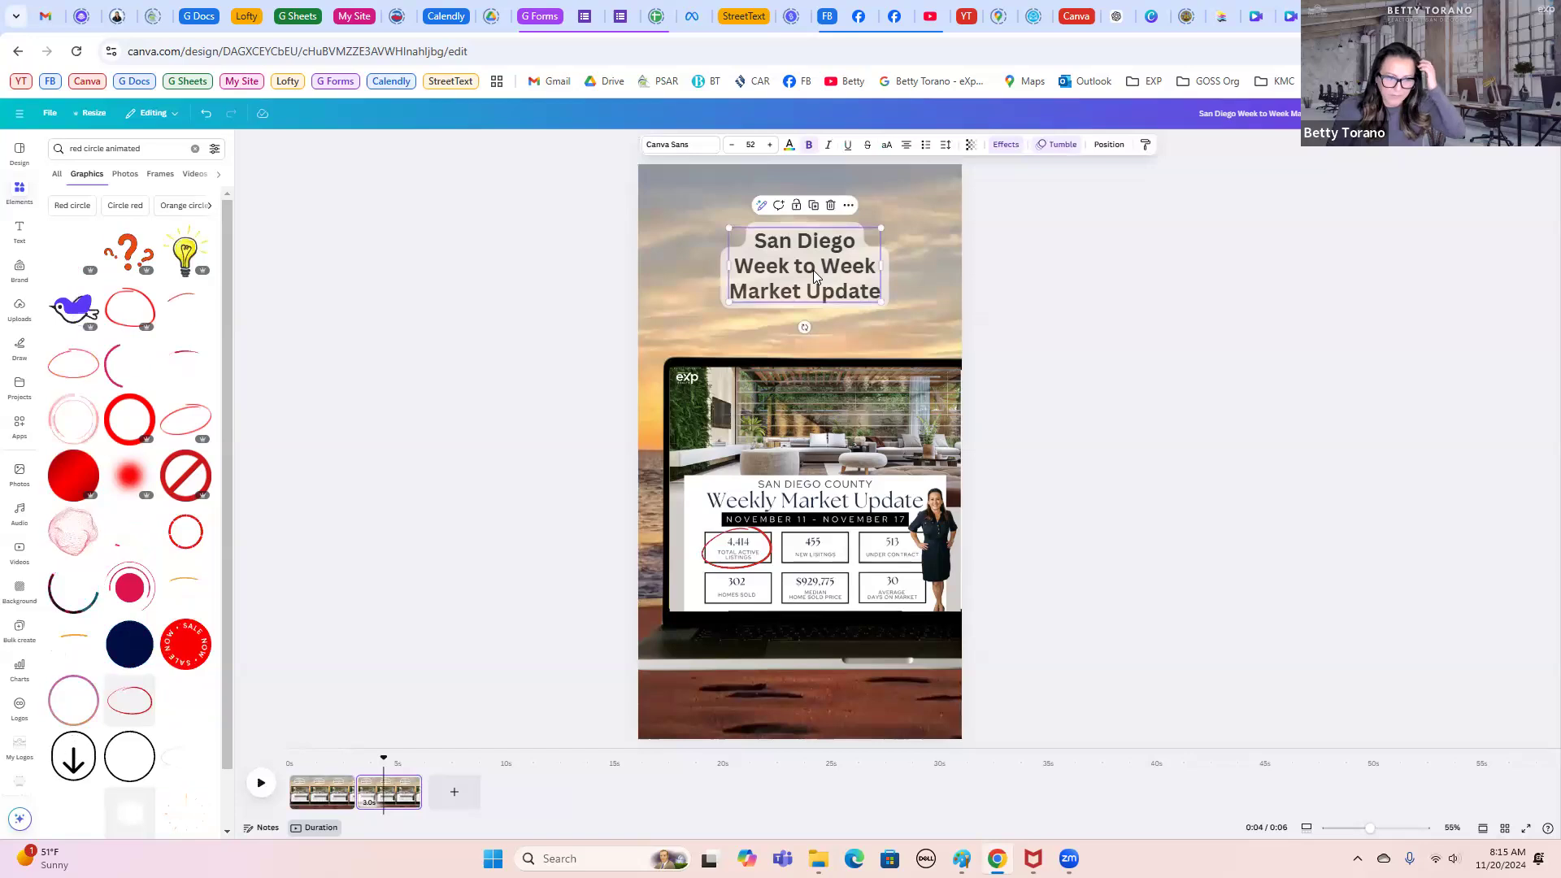
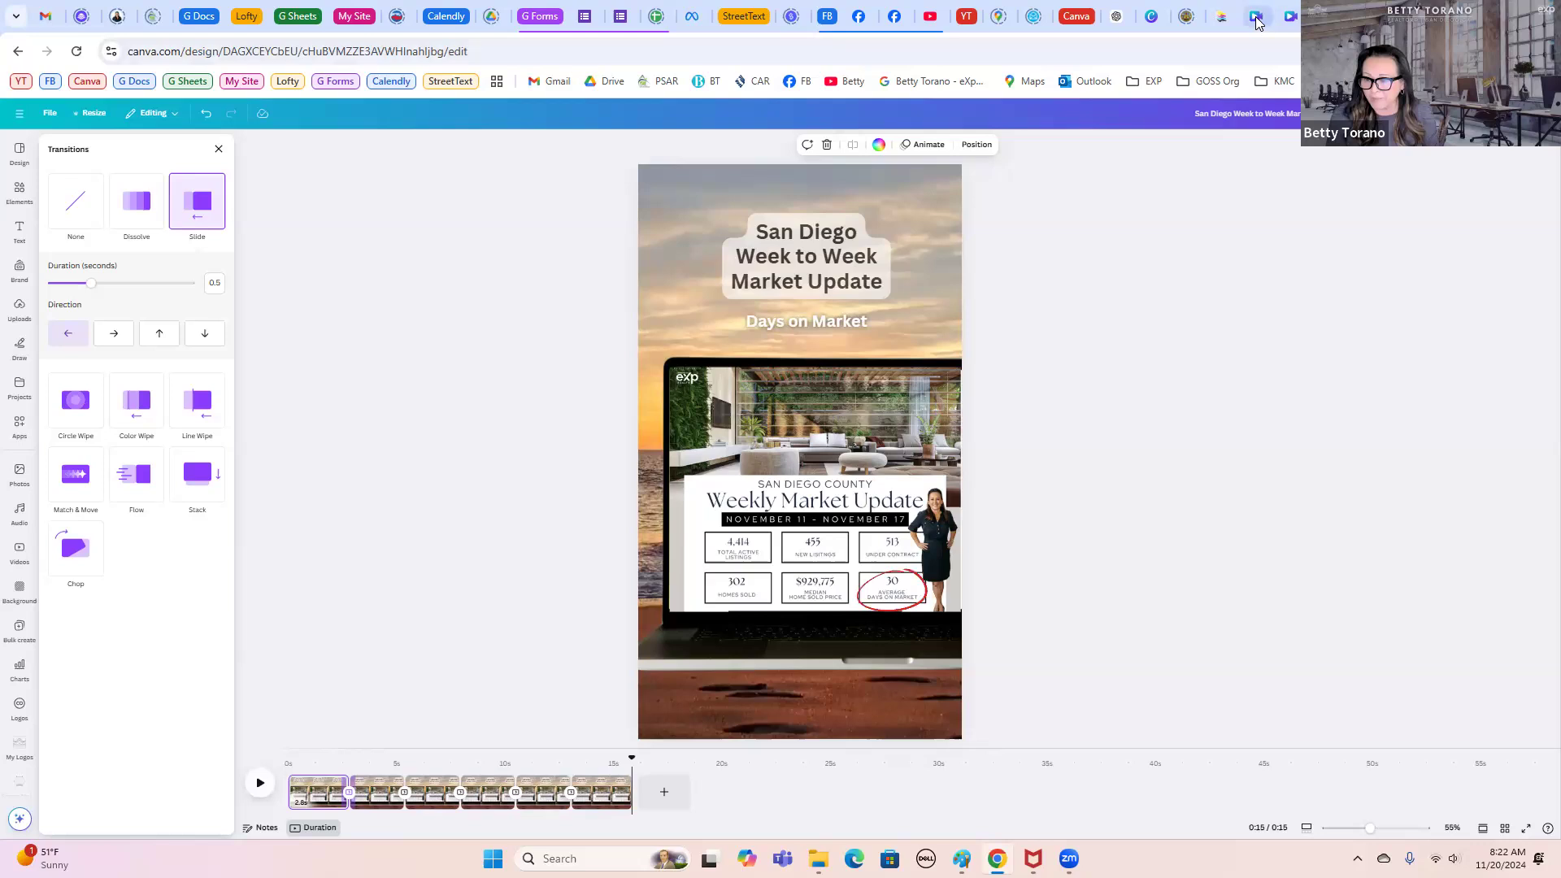
Step: Switch to ChatGPT and open the San Diego Market Update conversation
{"action": "left_click", "coordinate": [1257, 20]}
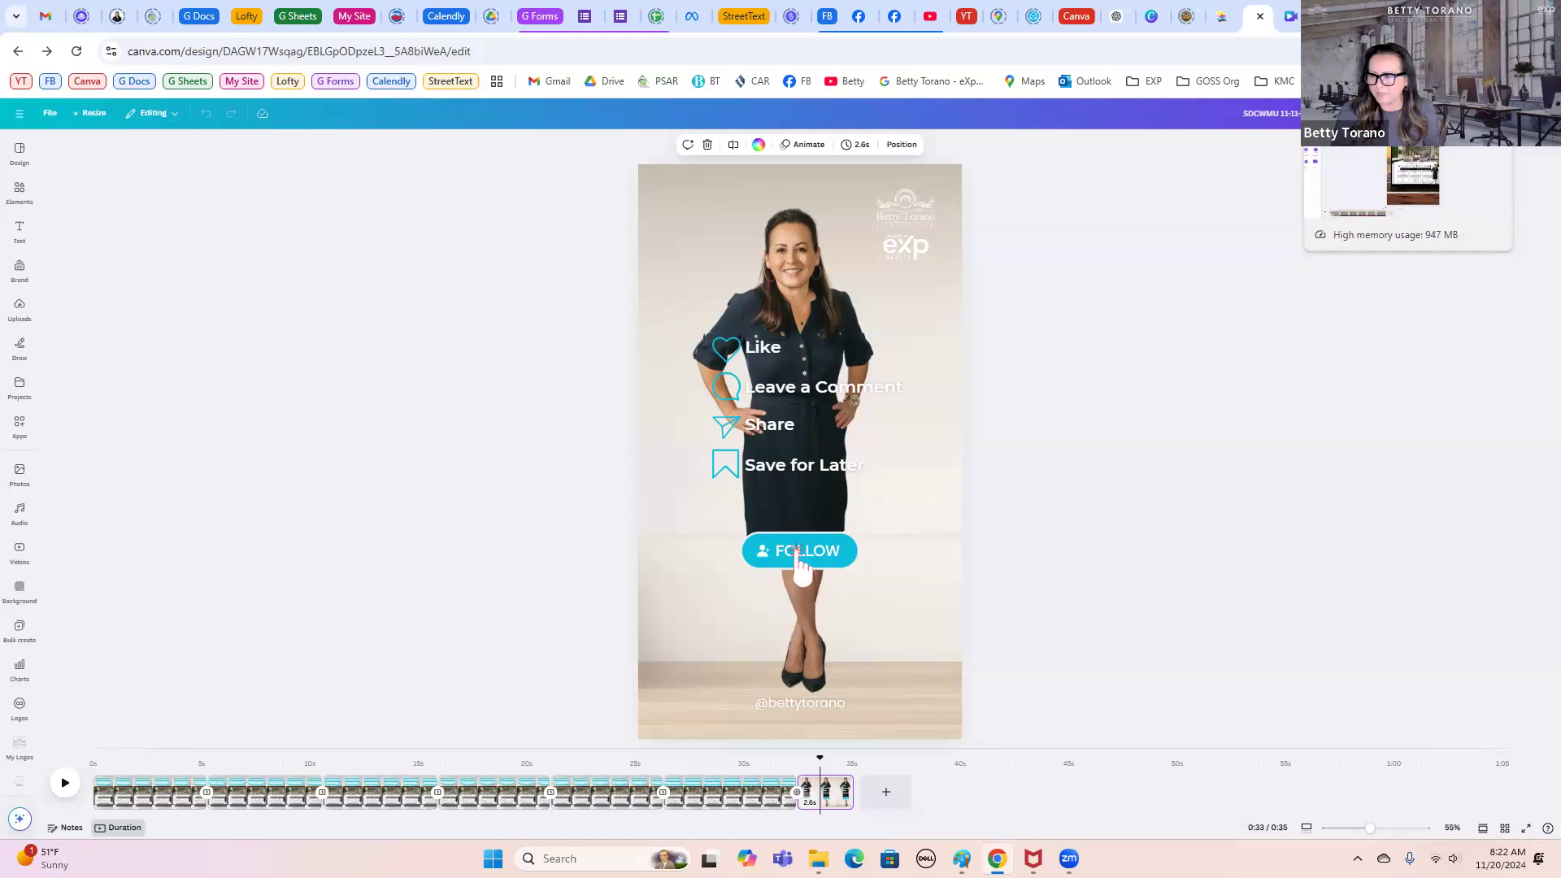
{"action": "left_click", "coordinate": [1119, 18]}
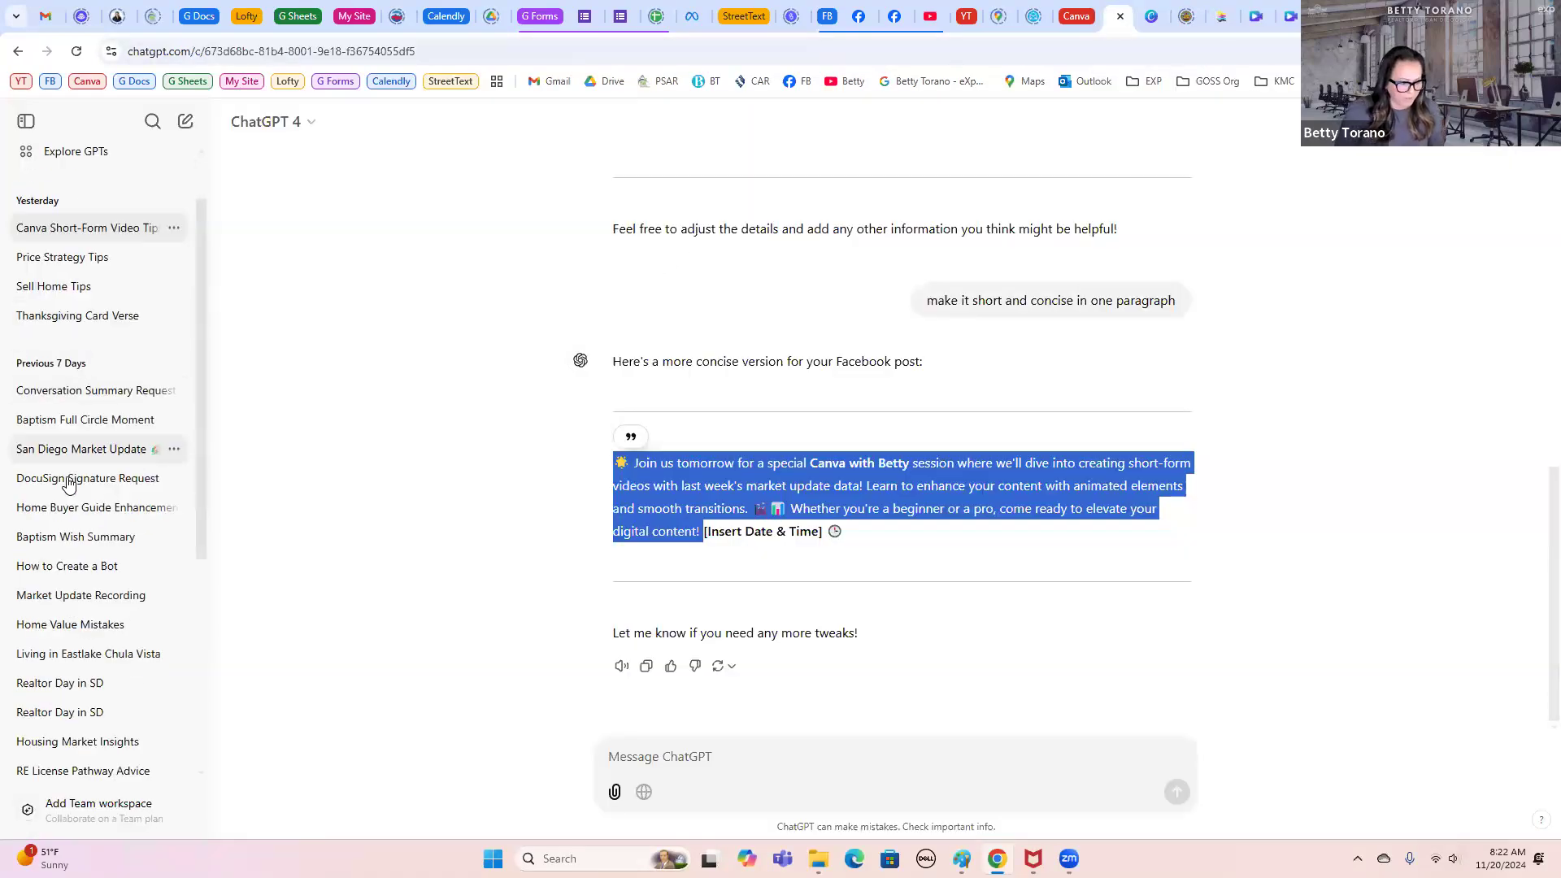
{"action": "scroll", "coordinate": [68, 482], "scroll_direction": "down", "scroll_amount": 2}
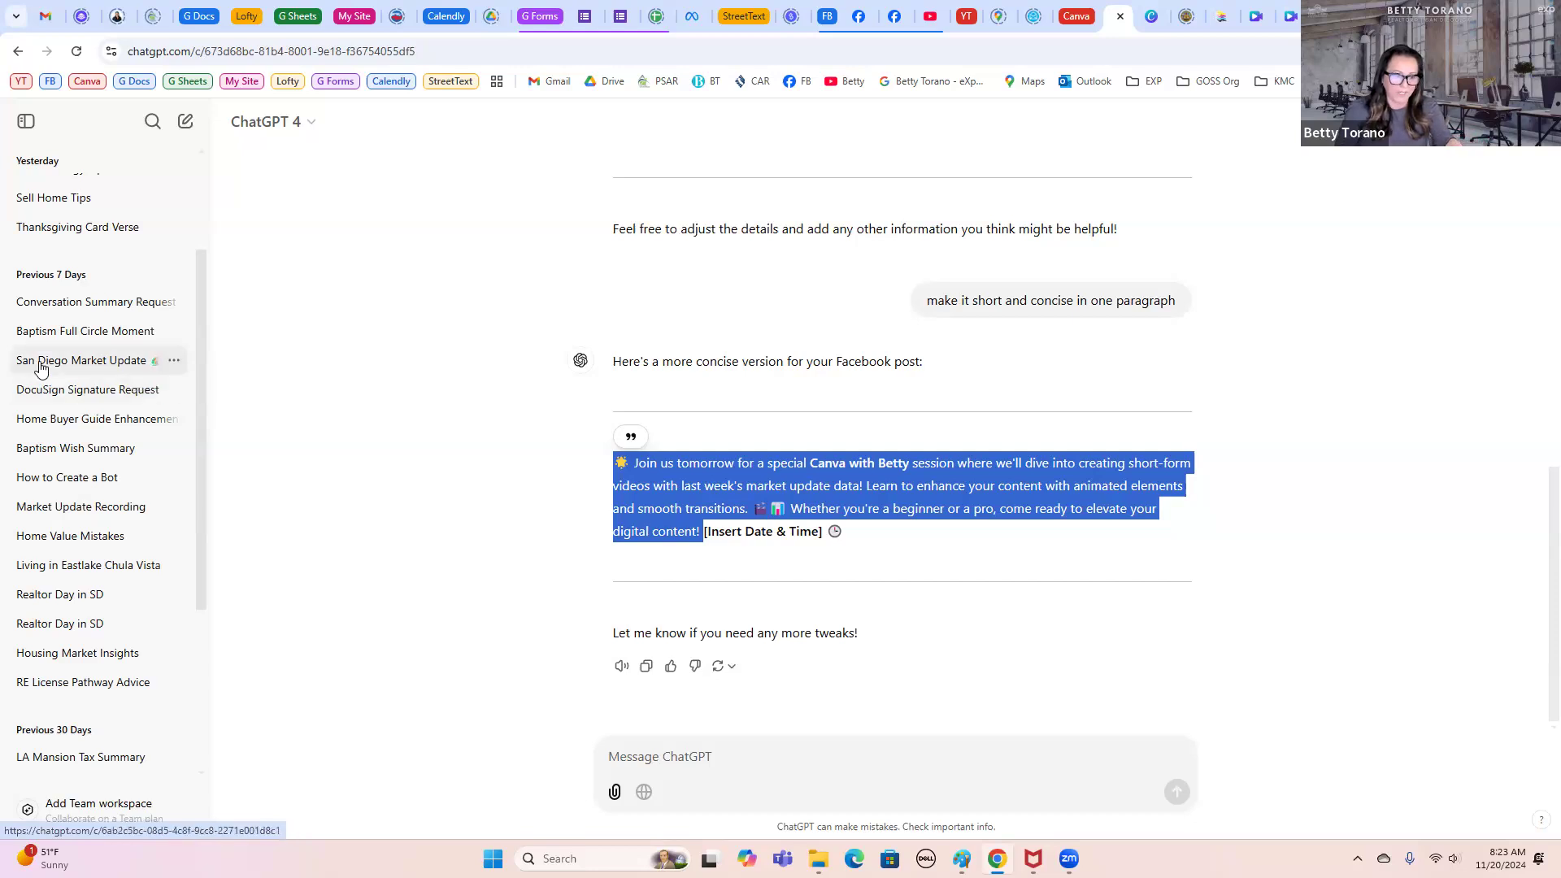
{"action": "left_click", "coordinate": [92, 363]}
Step: Read the prompts and week-over-week posts in the conversation, and highlight the sentence about Total Active Listings
{"action": "scroll", "coordinate": [1000, 543], "scroll_direction": "up", "scroll_amount": 15}
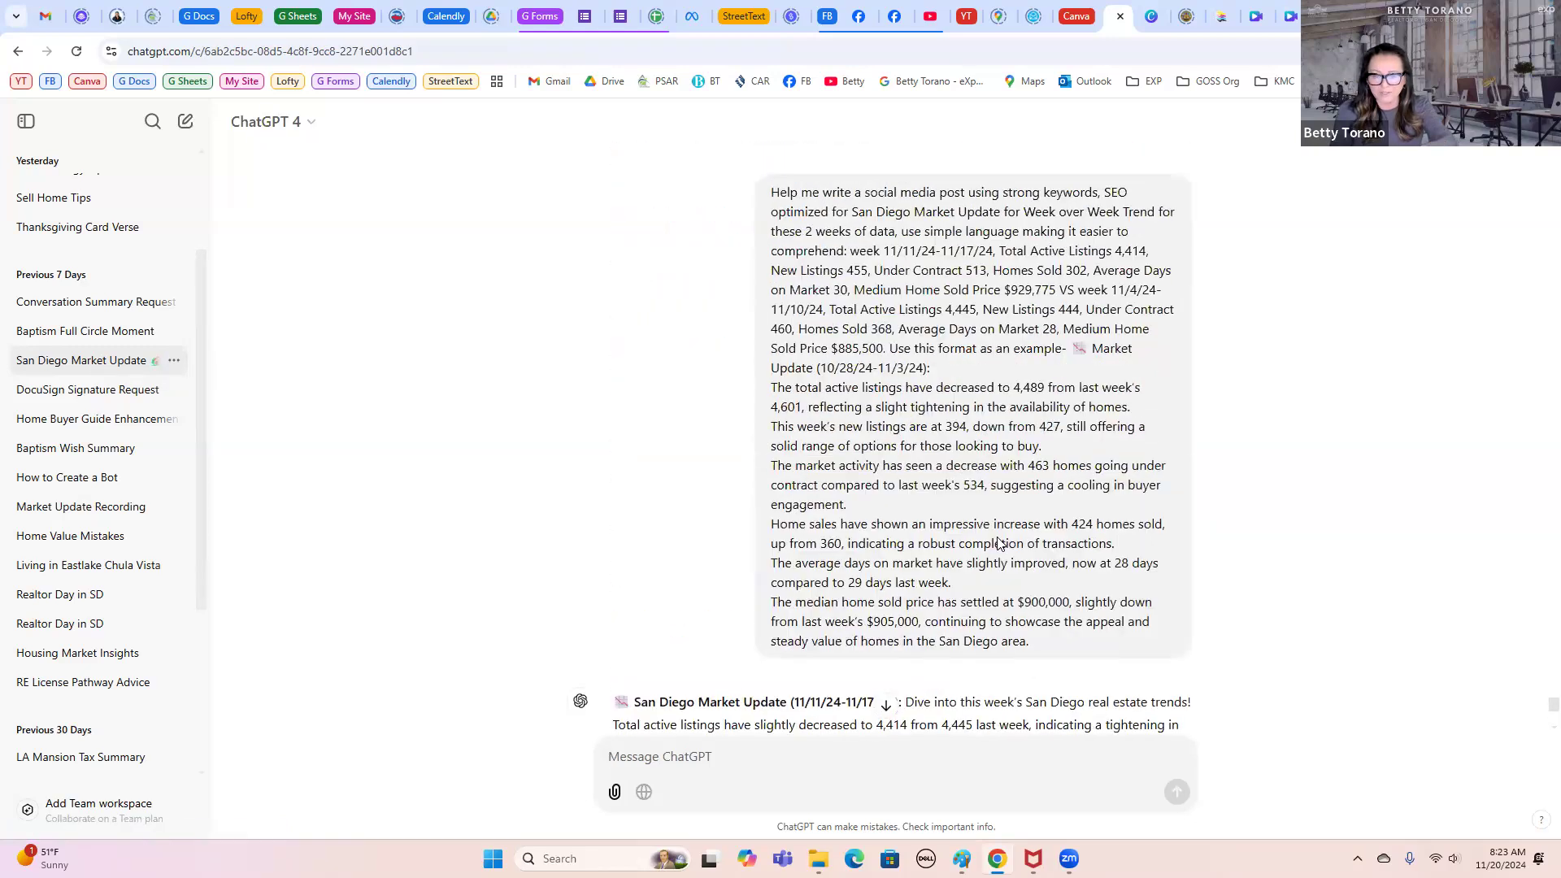
{"action": "scroll", "coordinate": [1000, 543], "scroll_direction": "up", "scroll_amount": 10}
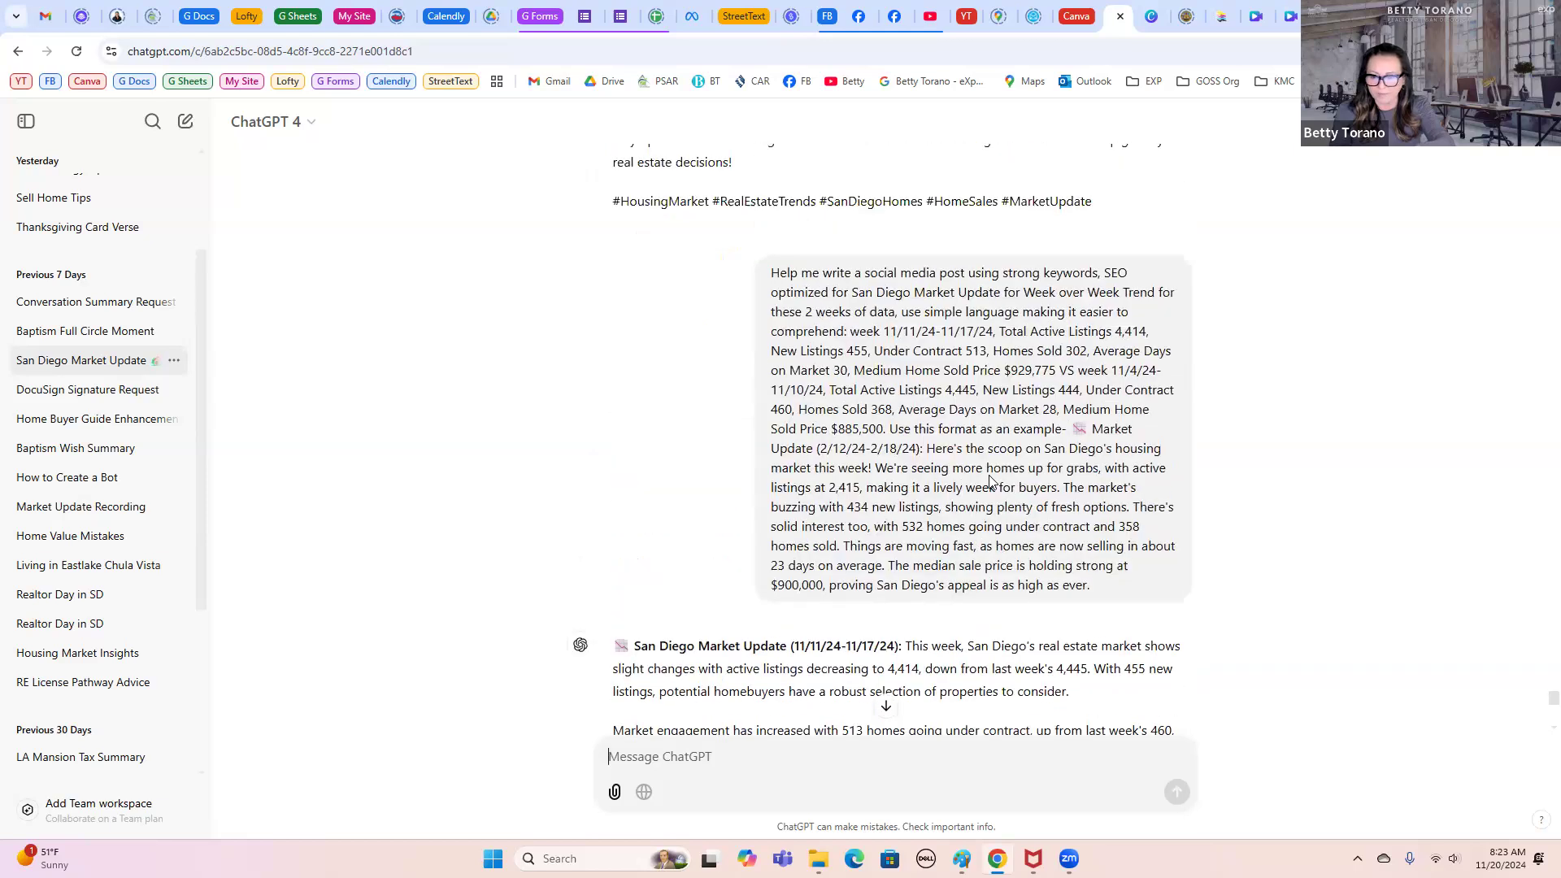
{"action": "scroll", "coordinate": [990, 480], "scroll_direction": "up", "scroll_amount": 1}
{"action": "scroll", "coordinate": [903, 517], "scroll_direction": "down", "scroll_amount": 1}
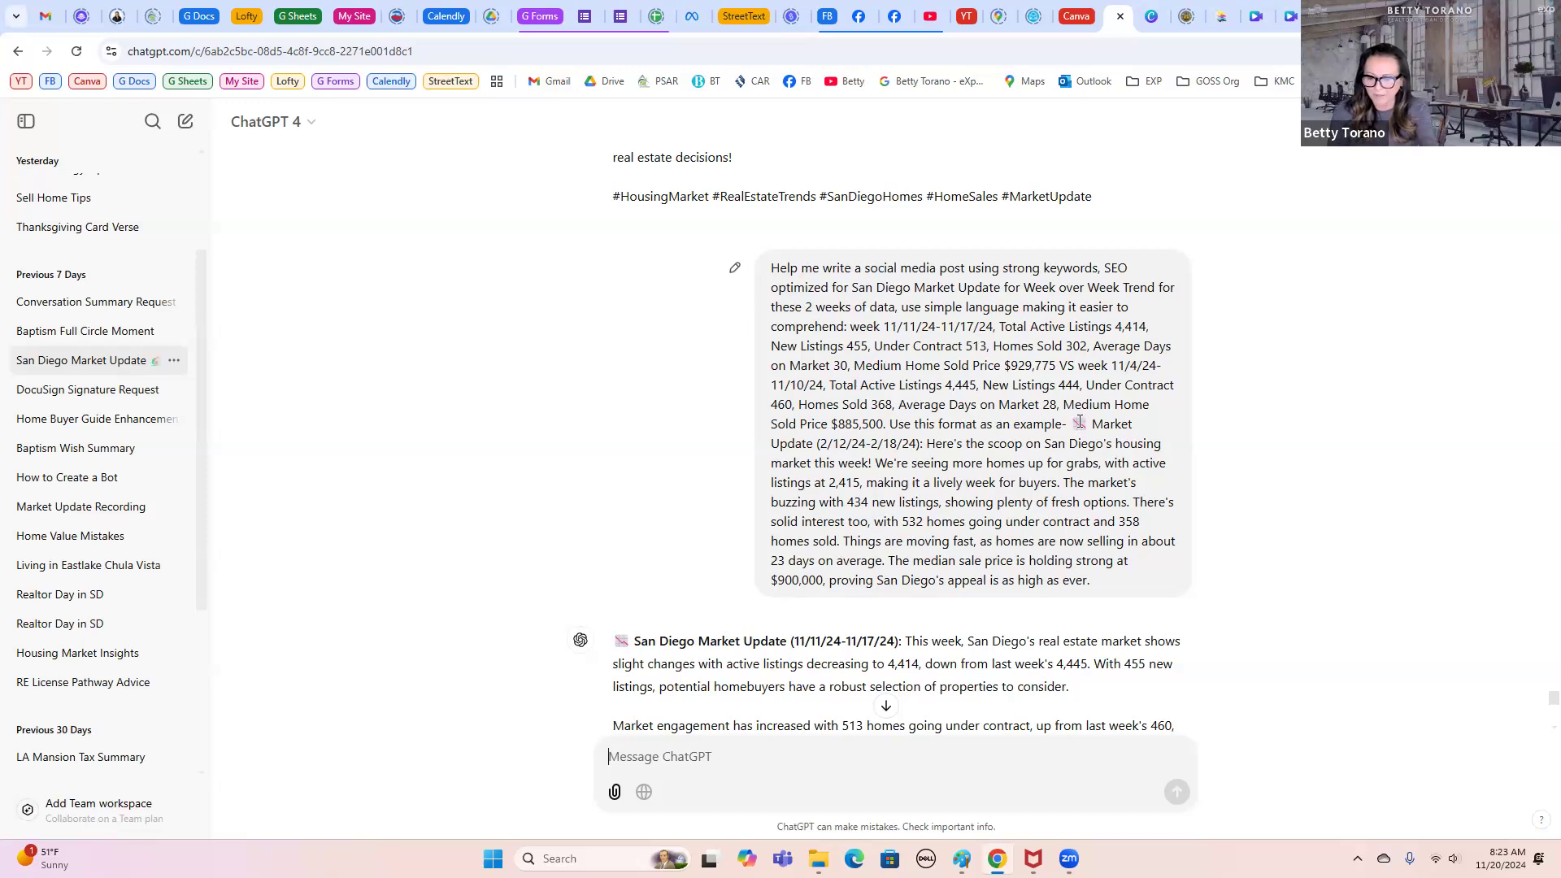
{"action": "scroll", "coordinate": [1080, 423], "scroll_direction": "up", "scroll_amount": 5}
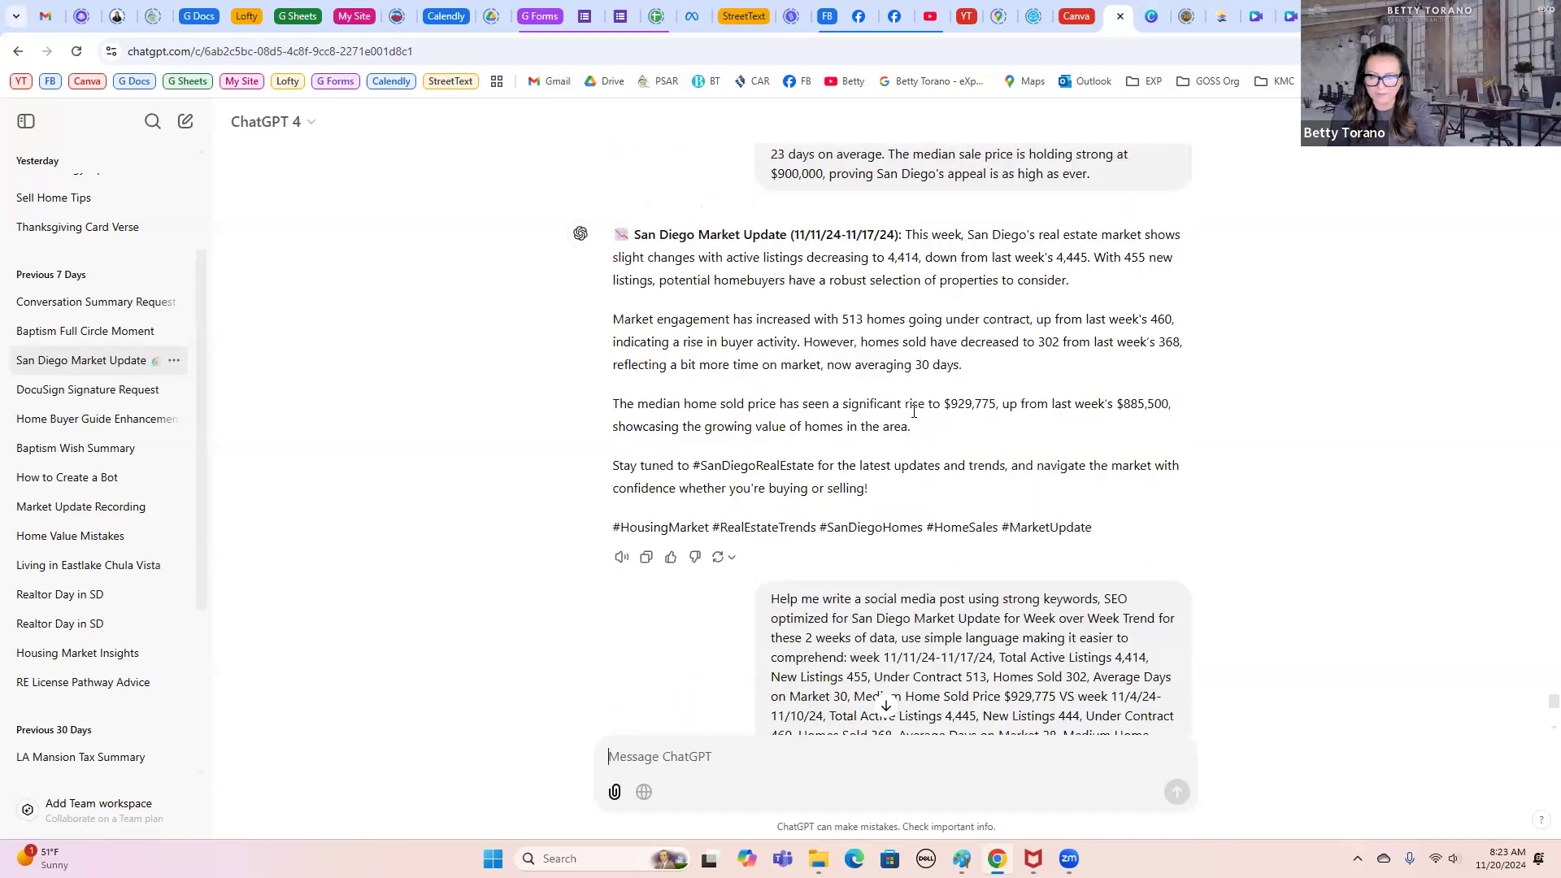
{"action": "scroll", "coordinate": [913, 411], "scroll_direction": "down", "scroll_amount": 7}
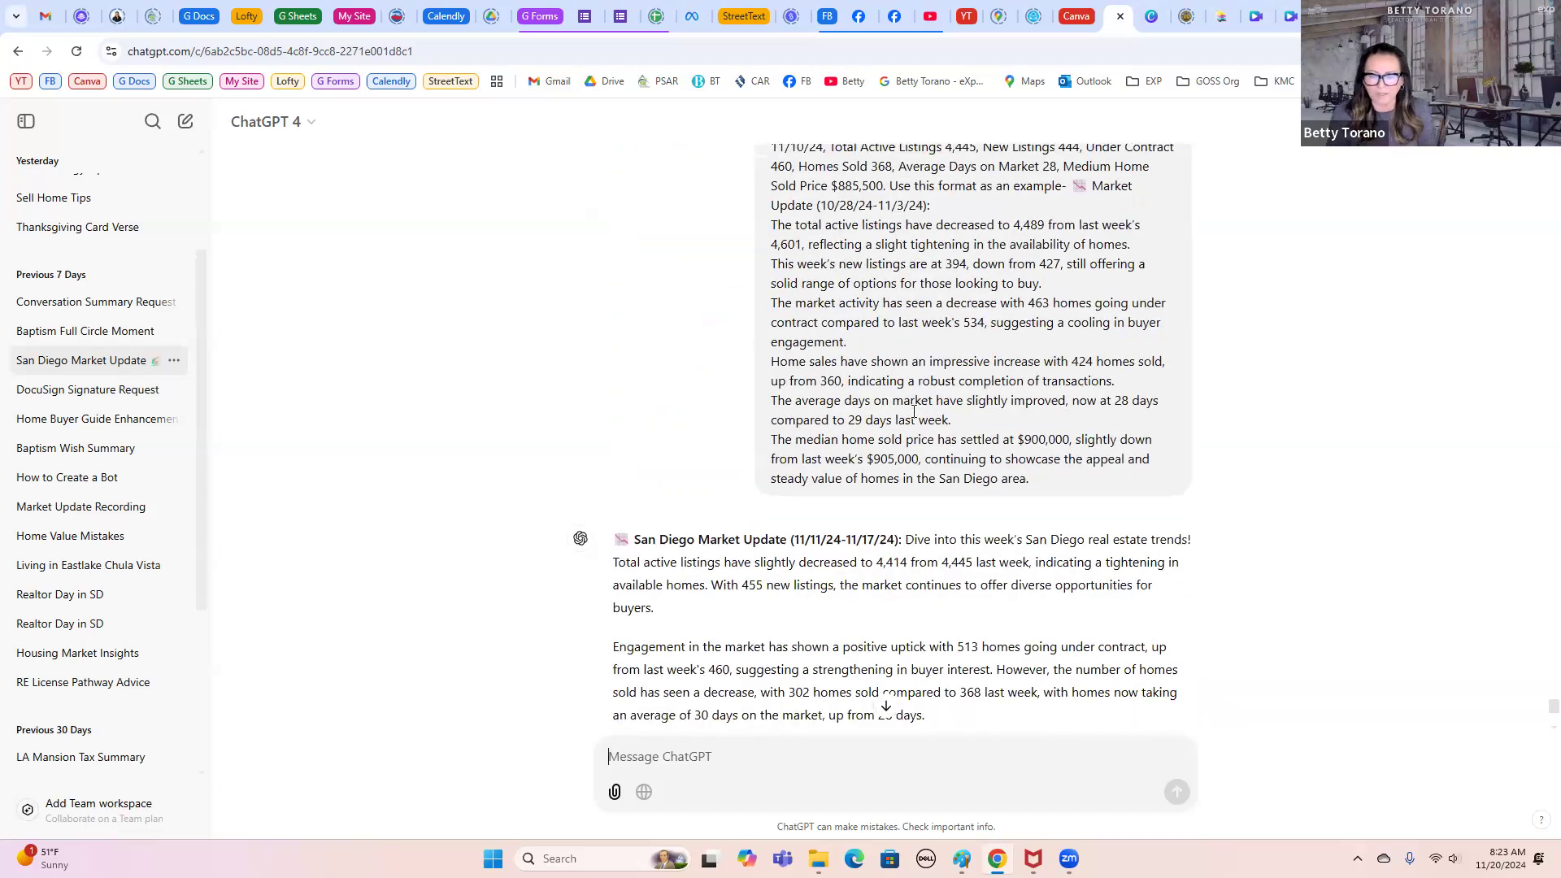
{"action": "scroll", "coordinate": [913, 411], "scroll_direction": "down", "scroll_amount": 10}
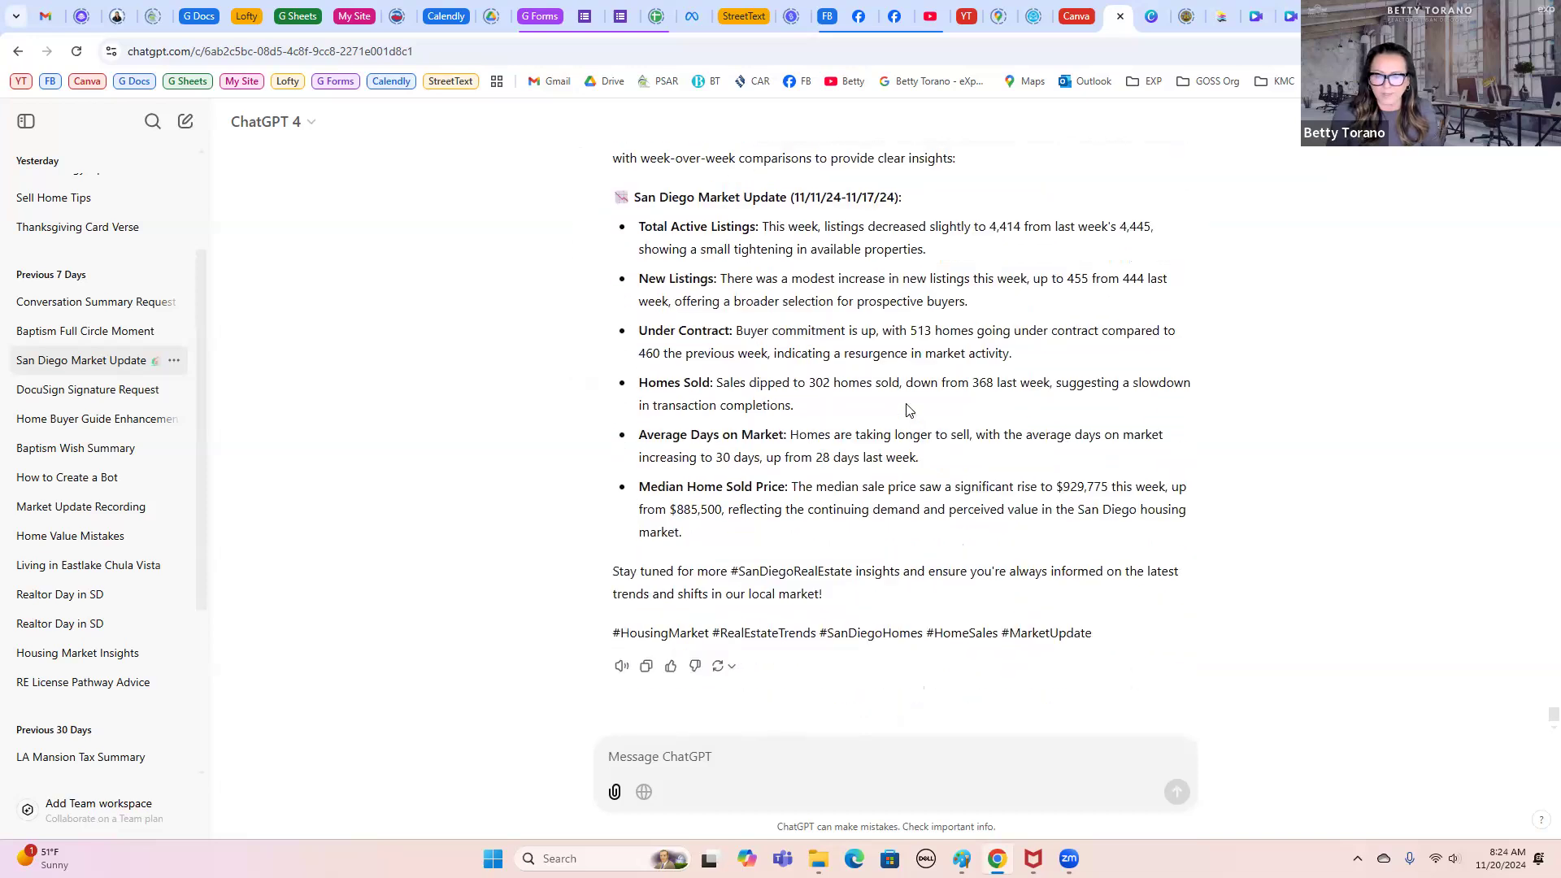
{"action": "scroll", "coordinate": [909, 410], "scroll_direction": "up", "scroll_amount": 1}
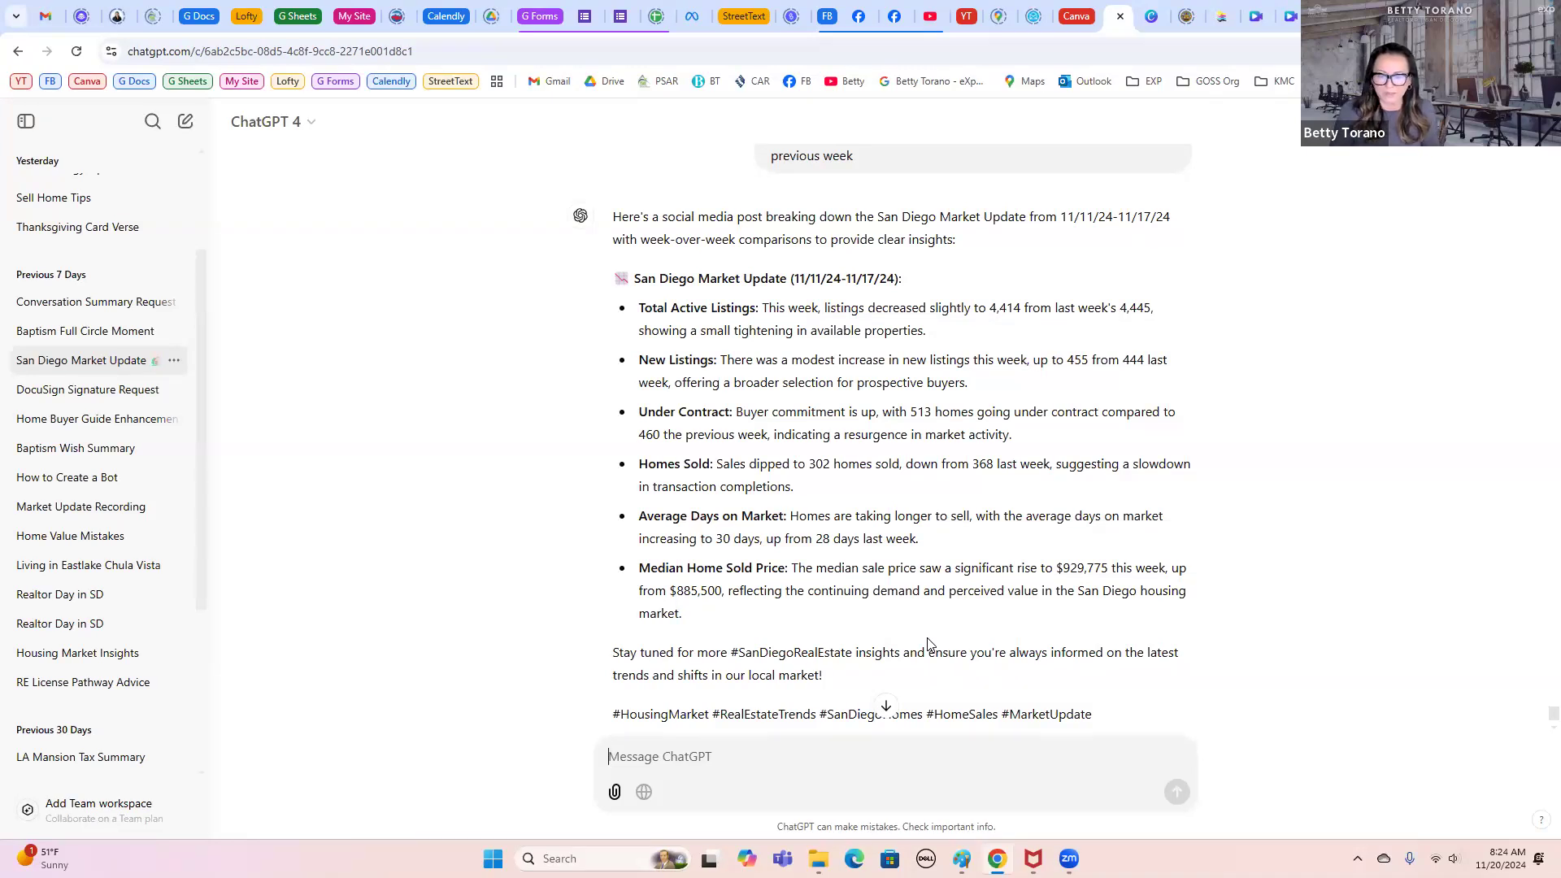
{"action": "left_click_drag", "start_coordinate": [935, 335], "coordinate": [763, 309]}
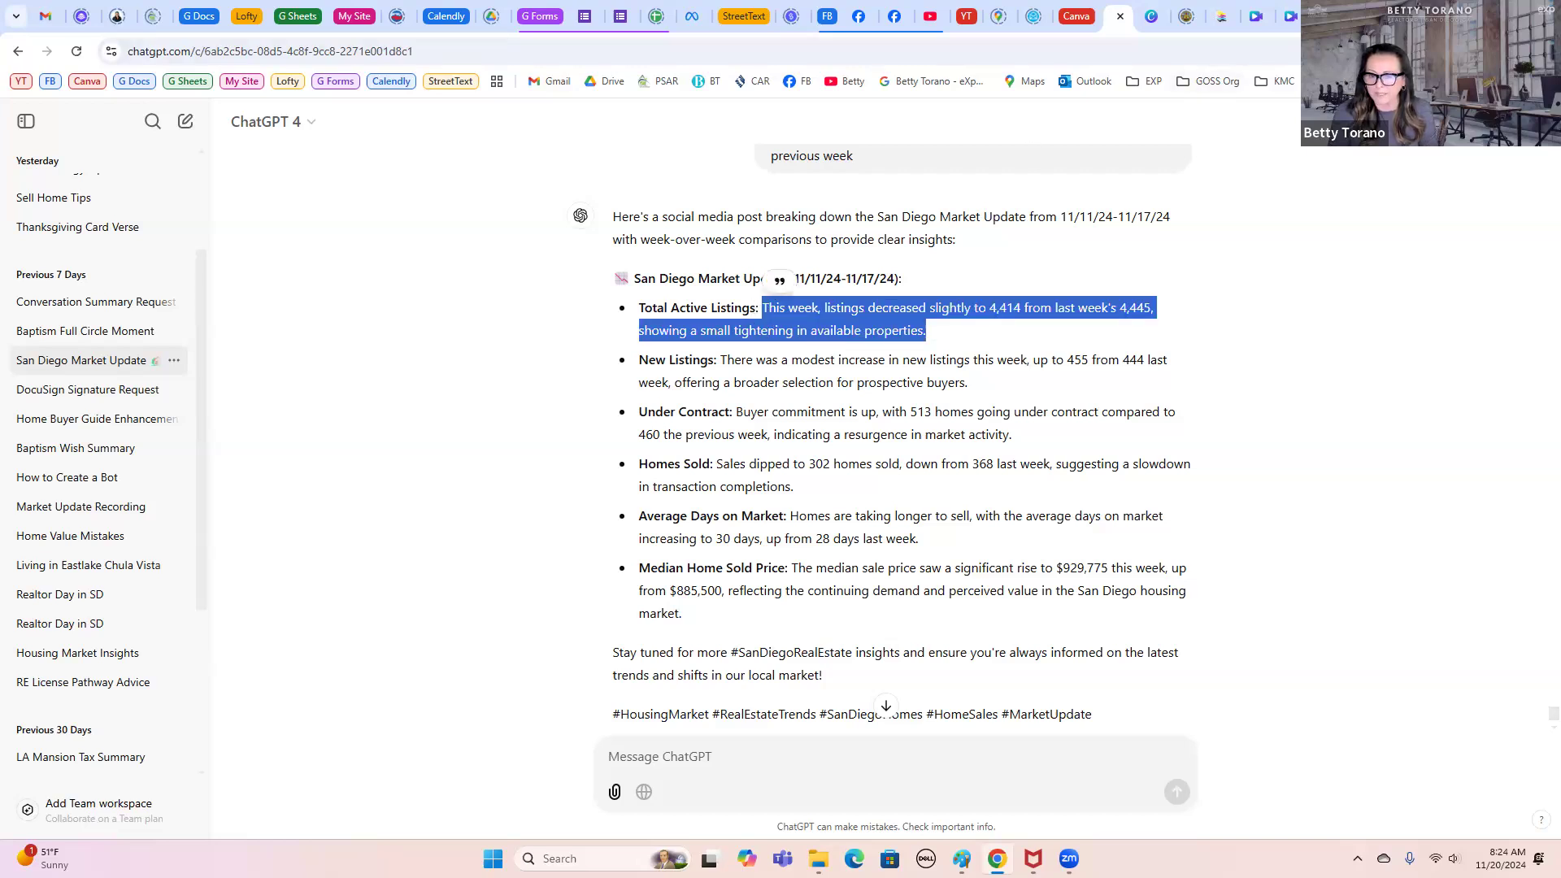
Step: Switch to the SDCWMU 11-11-11-17 Video design in Canva and examine the week-over-week trends text on its first page
{"action": "left_click", "coordinate": [1325, 16]}
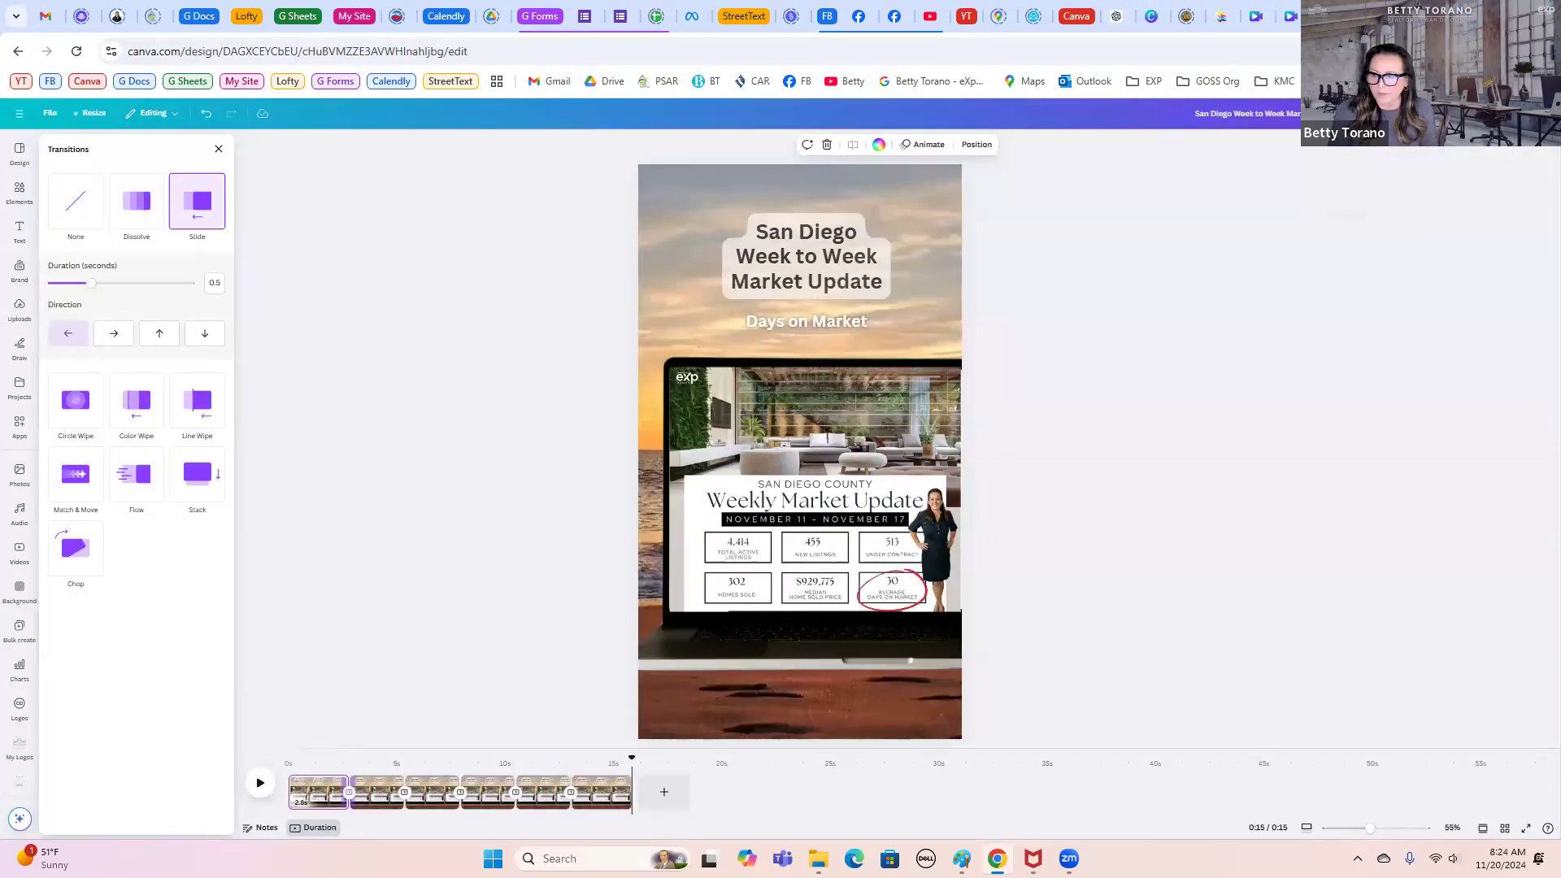
{"action": "left_click", "coordinate": [1256, 17]}
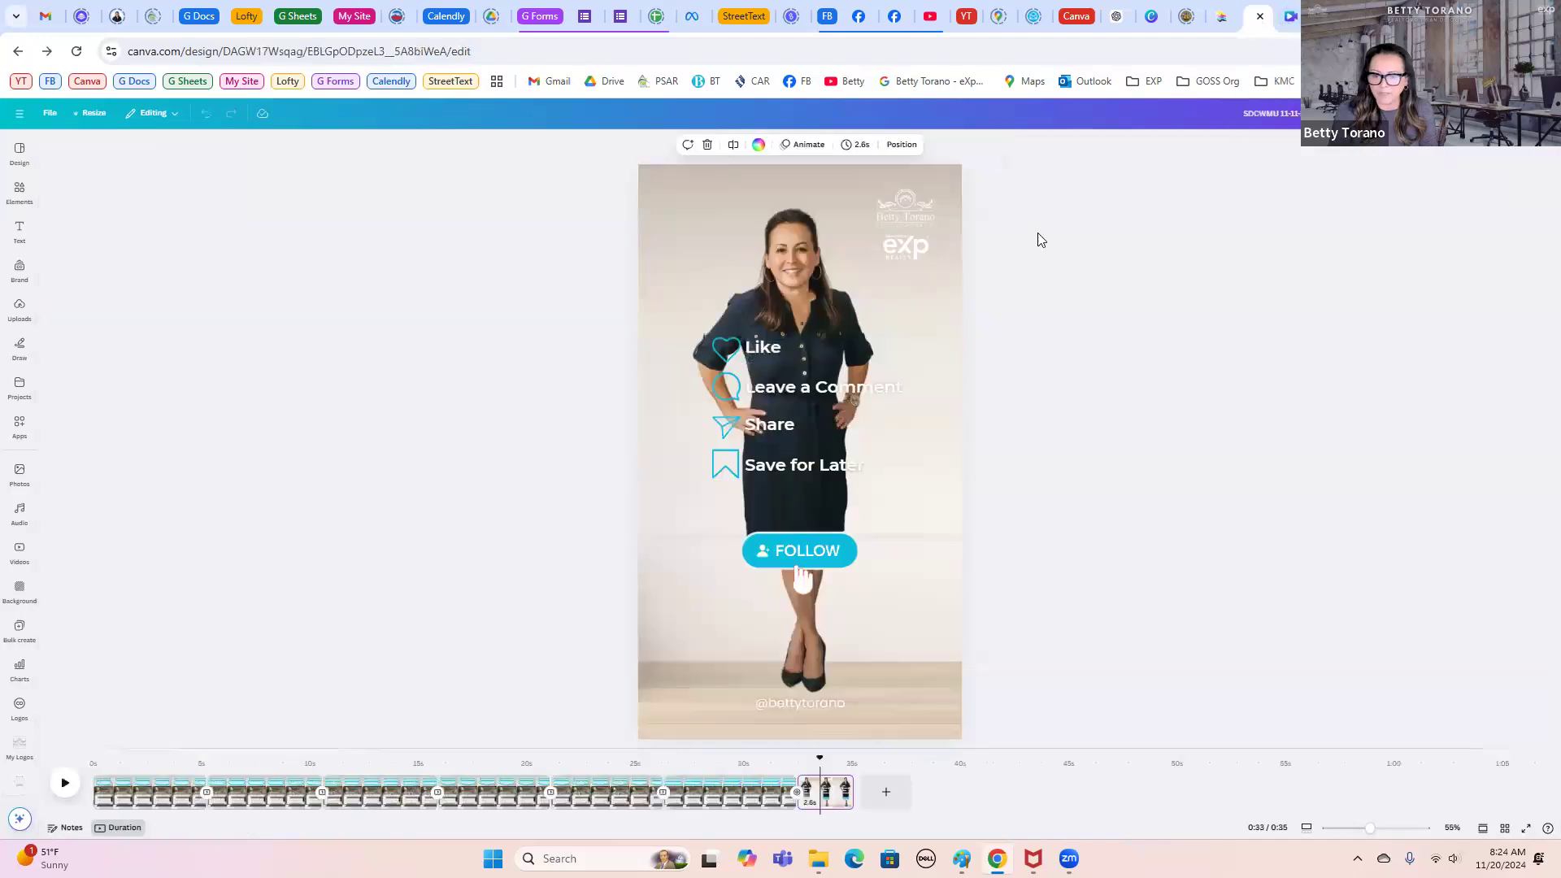
{"action": "left_click", "coordinate": [155, 788]}
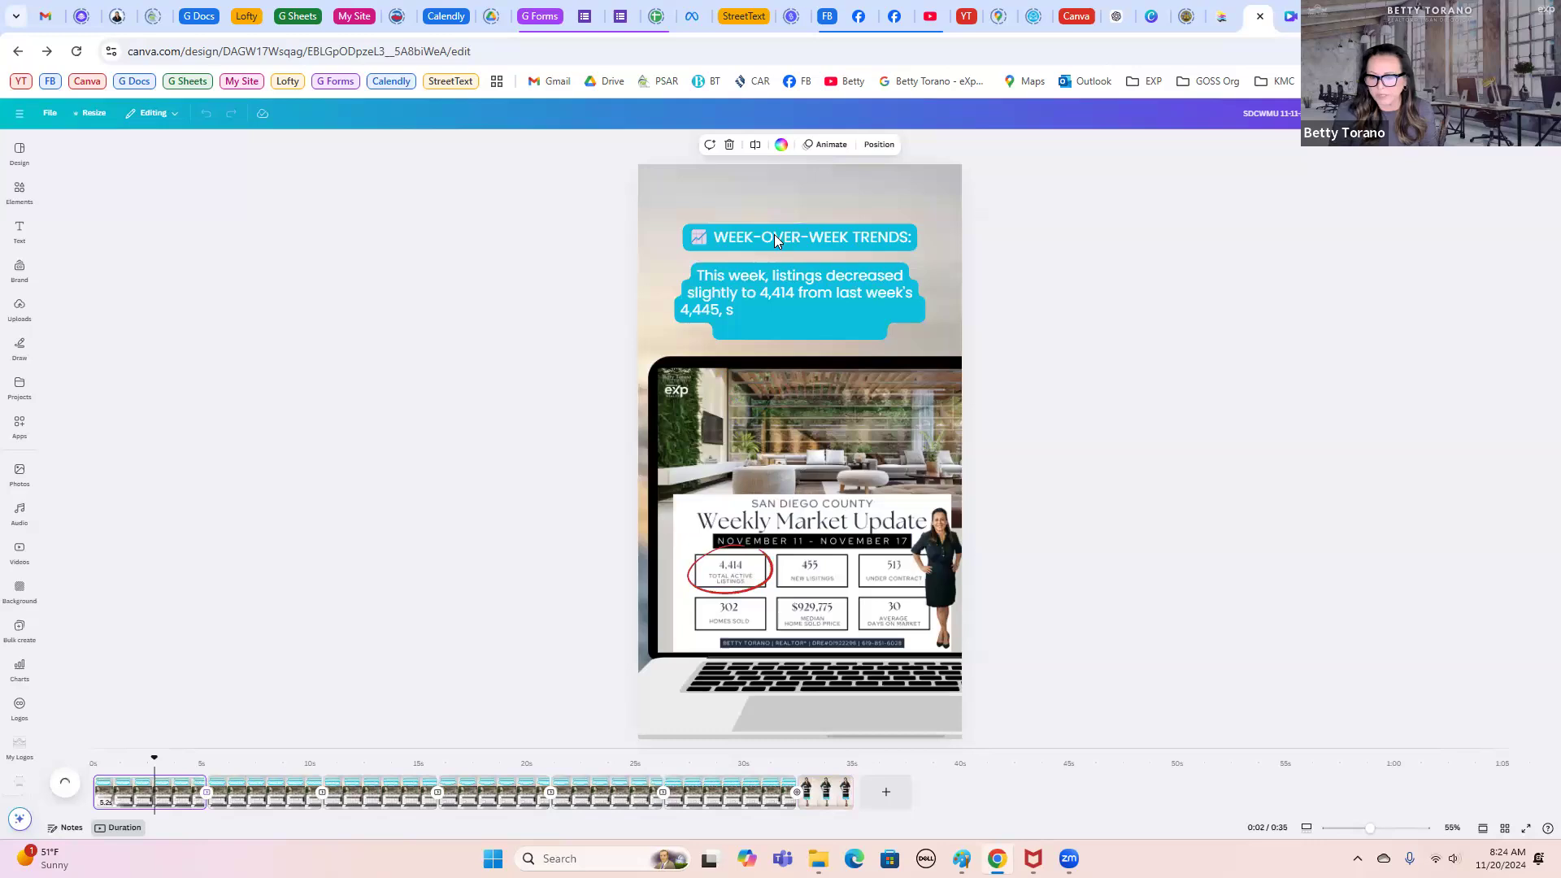
{"action": "left_click", "coordinate": [788, 295]}
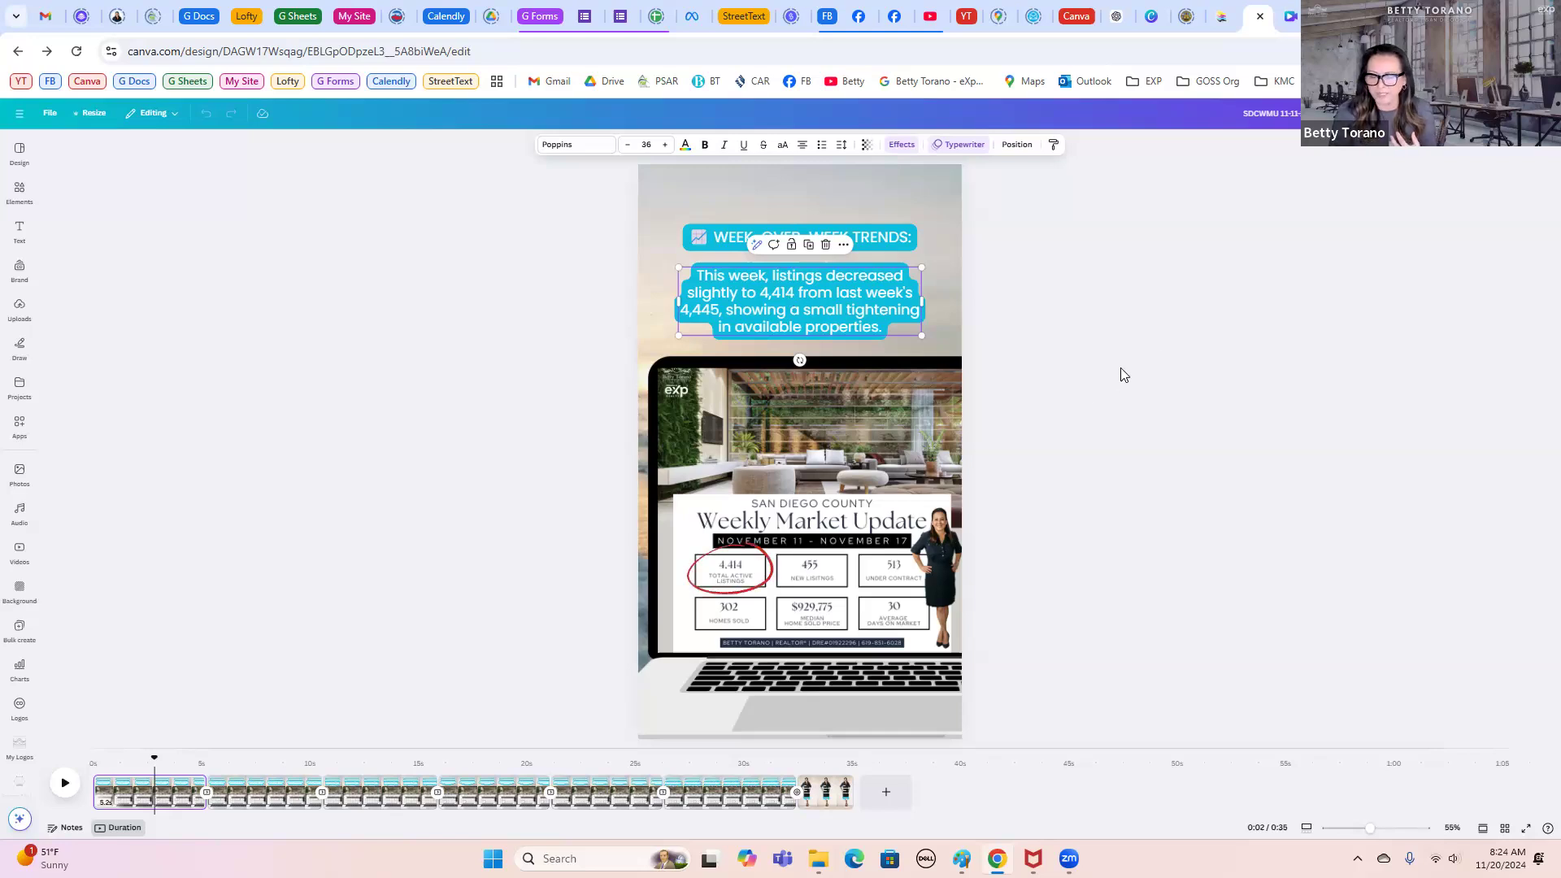
{"action": "left_click", "coordinate": [1169, 331]}
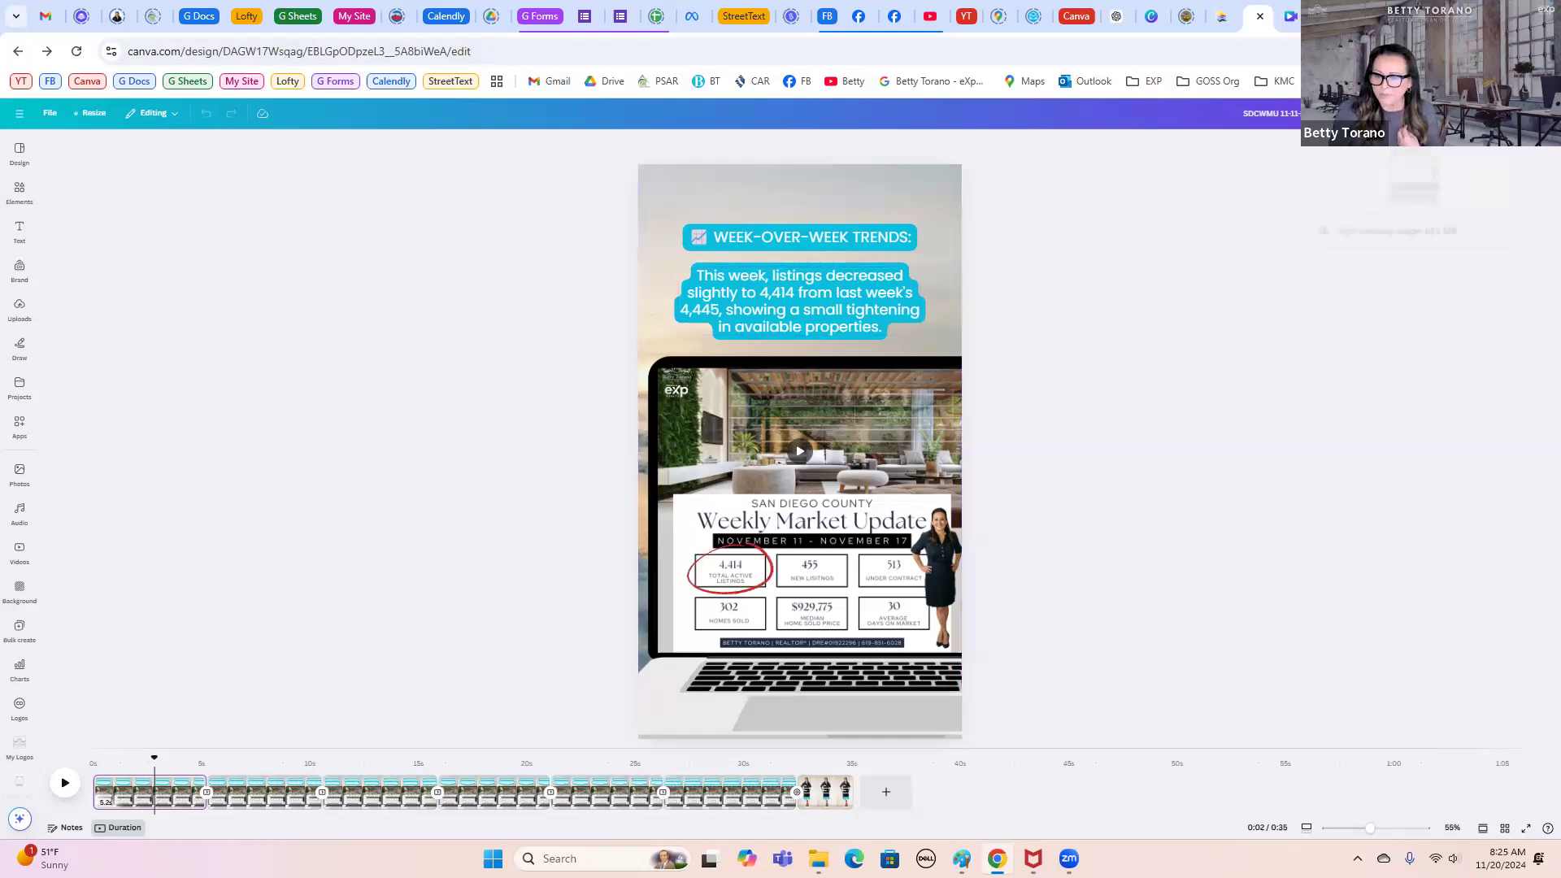
Step: Add a blank page at the end of the San Diego Week to Week Market Update video and open the page transition options
{"action": "left_click", "coordinate": [1326, 16]}
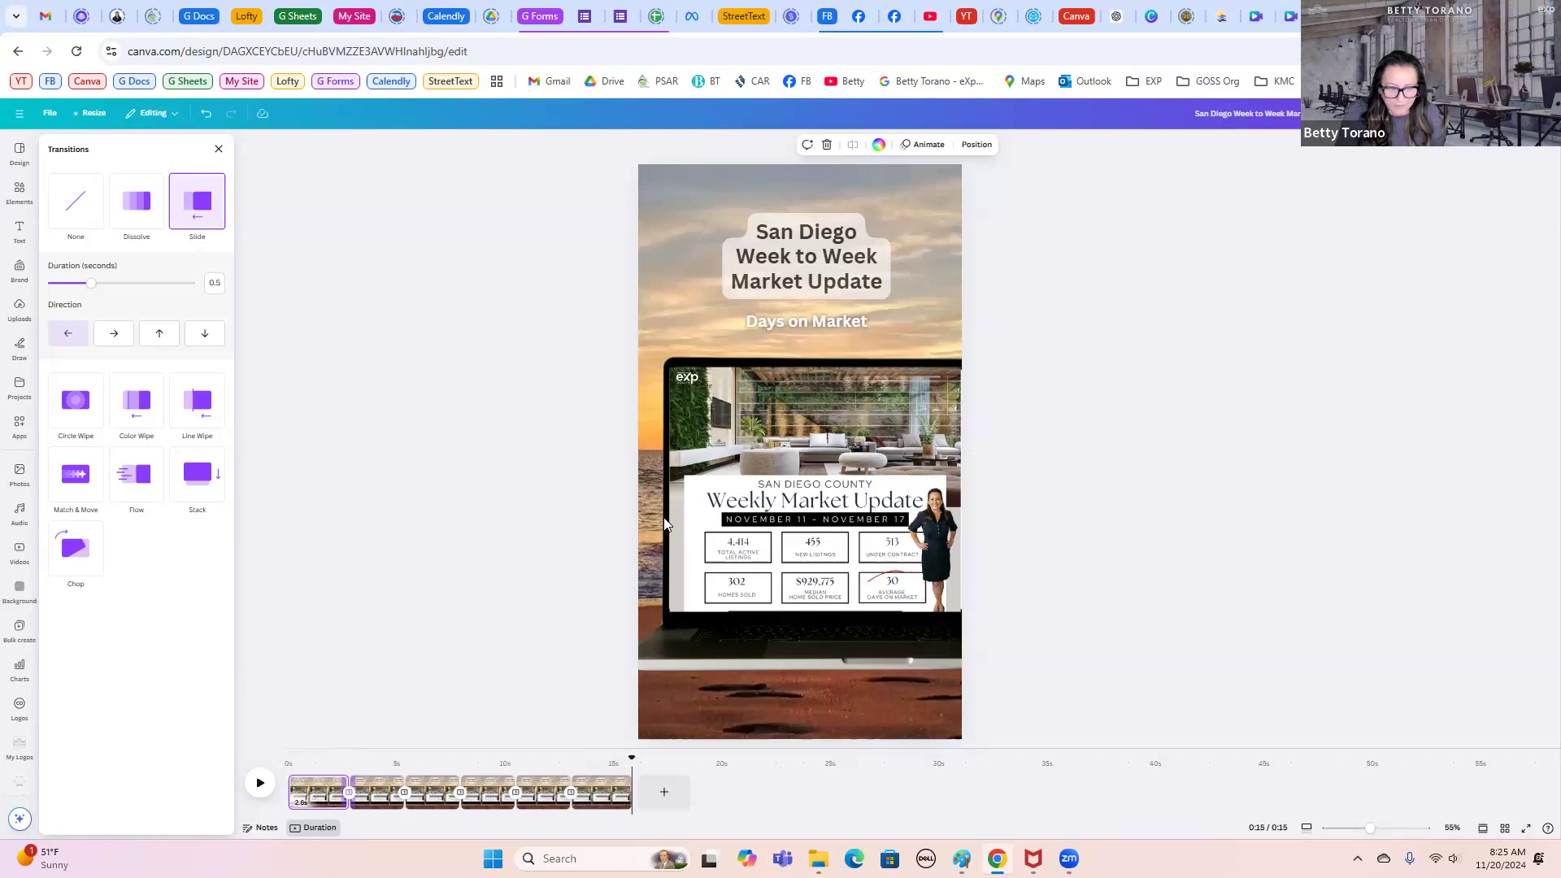
{"action": "left_click", "coordinate": [512, 409]}
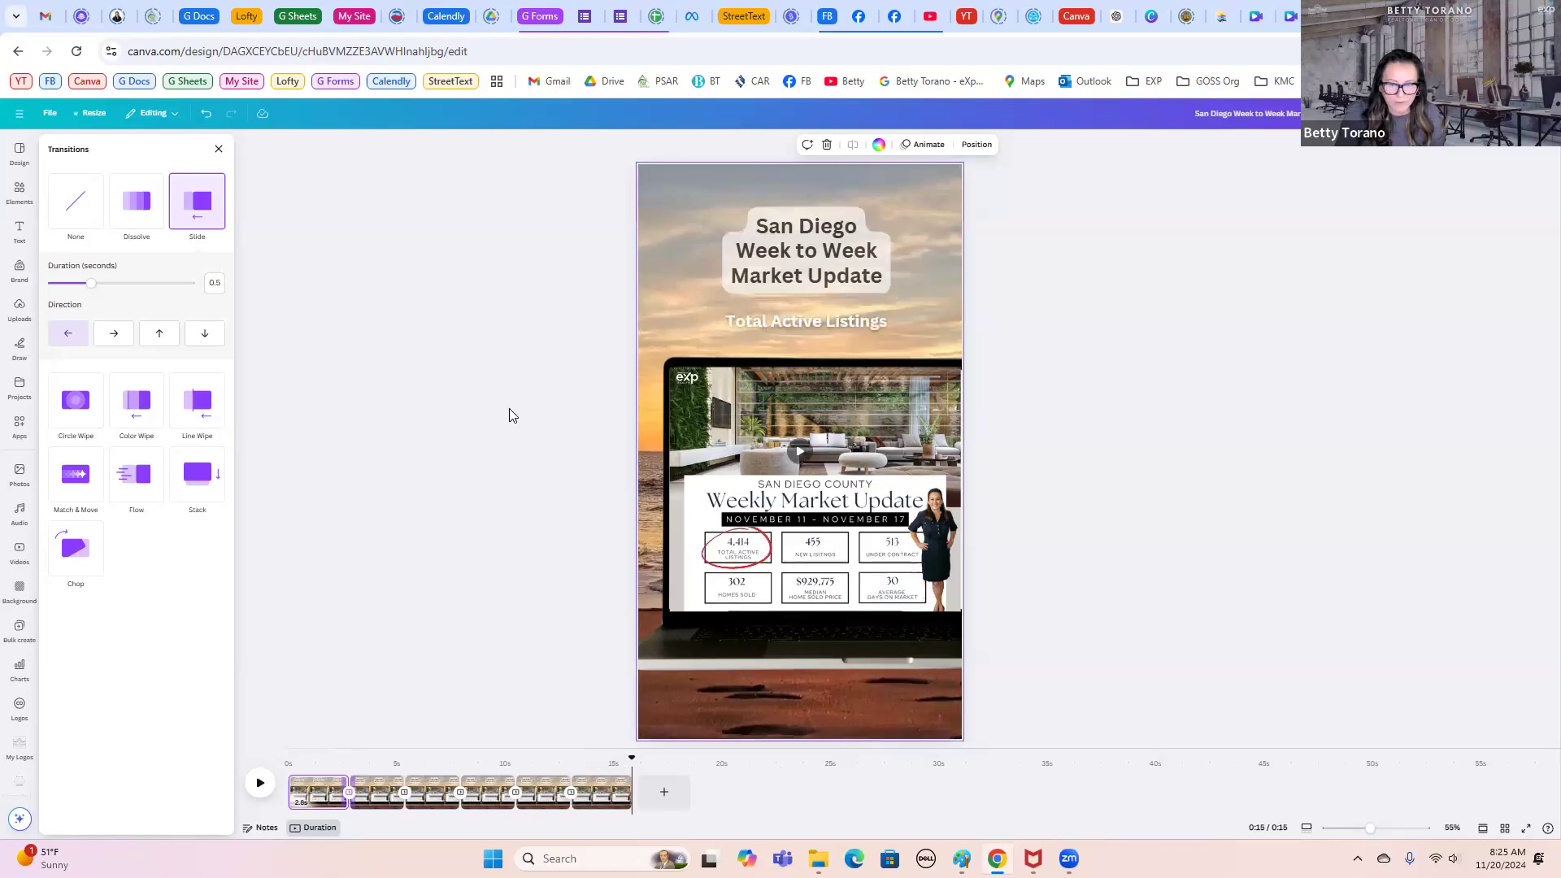
{"action": "left_click", "coordinate": [660, 802]}
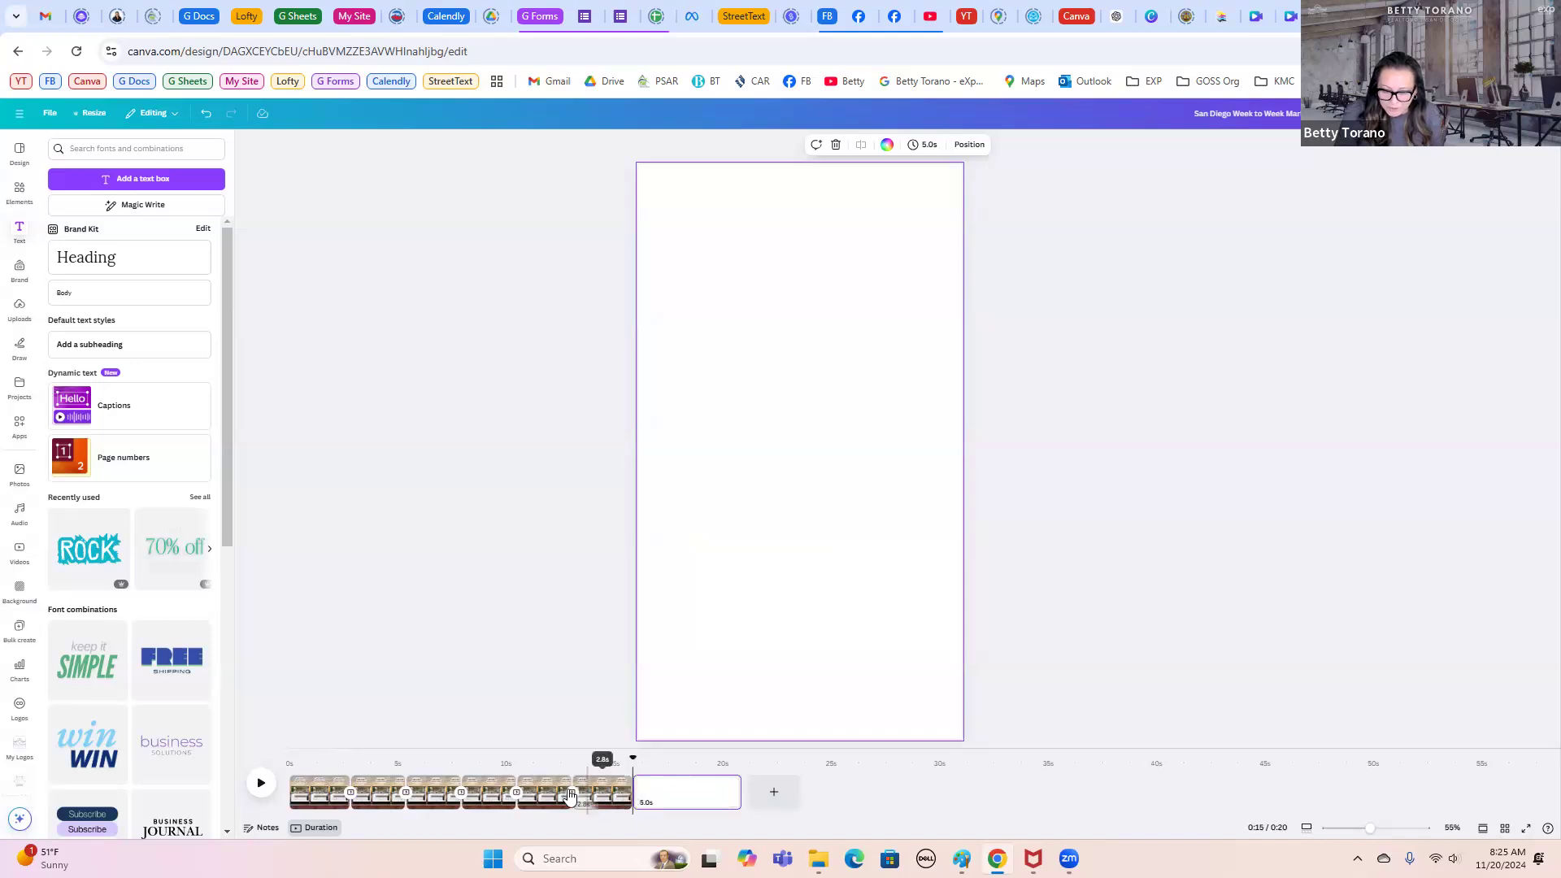
{"action": "left_click", "coordinate": [632, 805]}
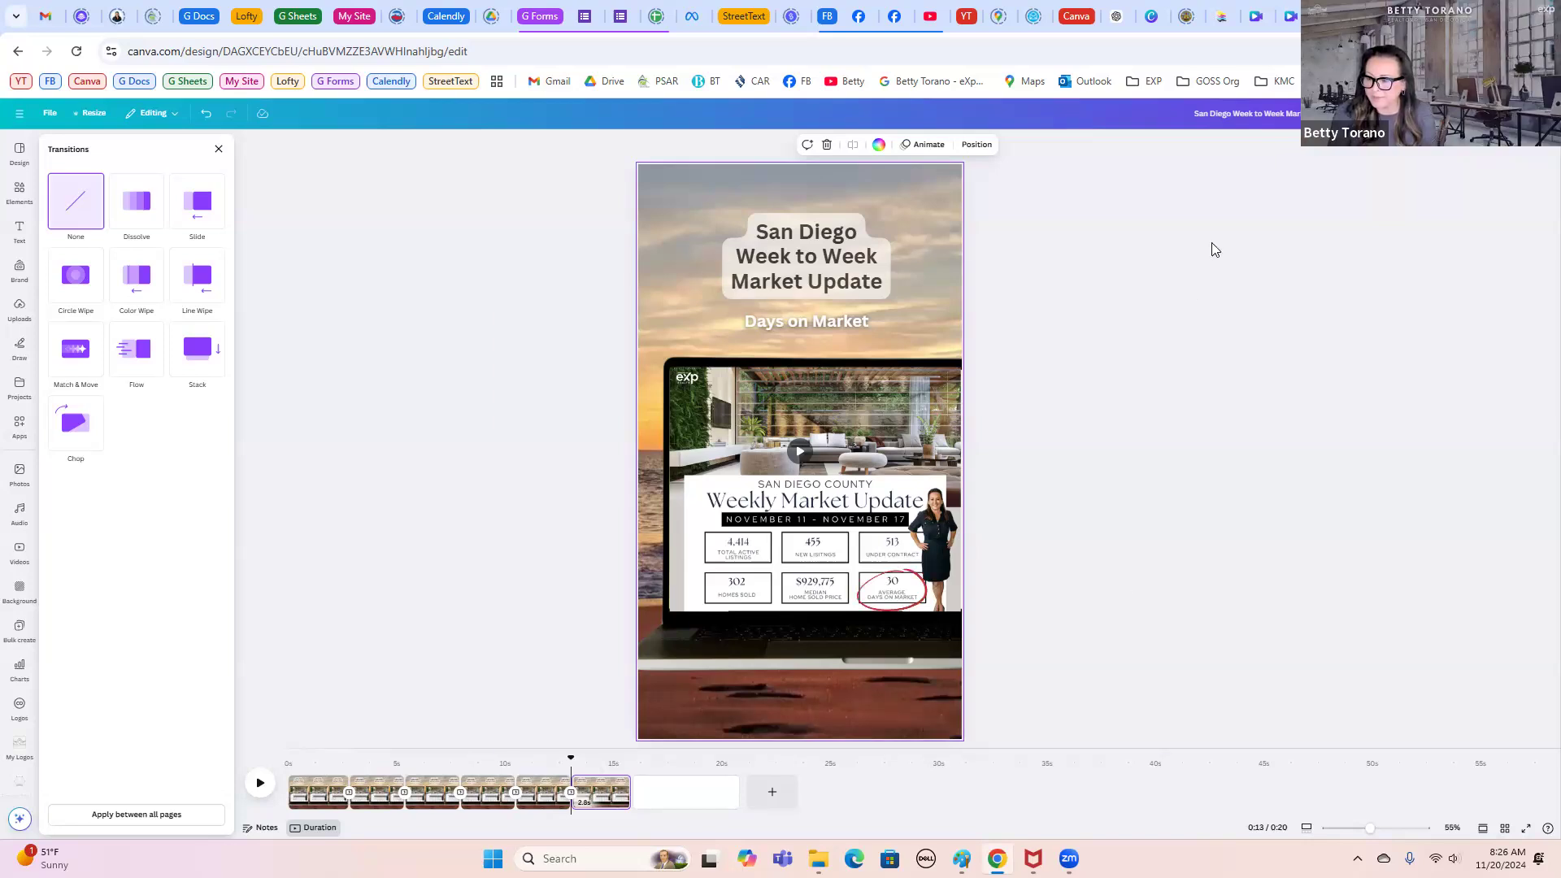
Step: Examine the closing call-to-action page of the SDCWMU 11-11-11-17 Video design
{"action": "left_click", "coordinate": [1262, 18]}
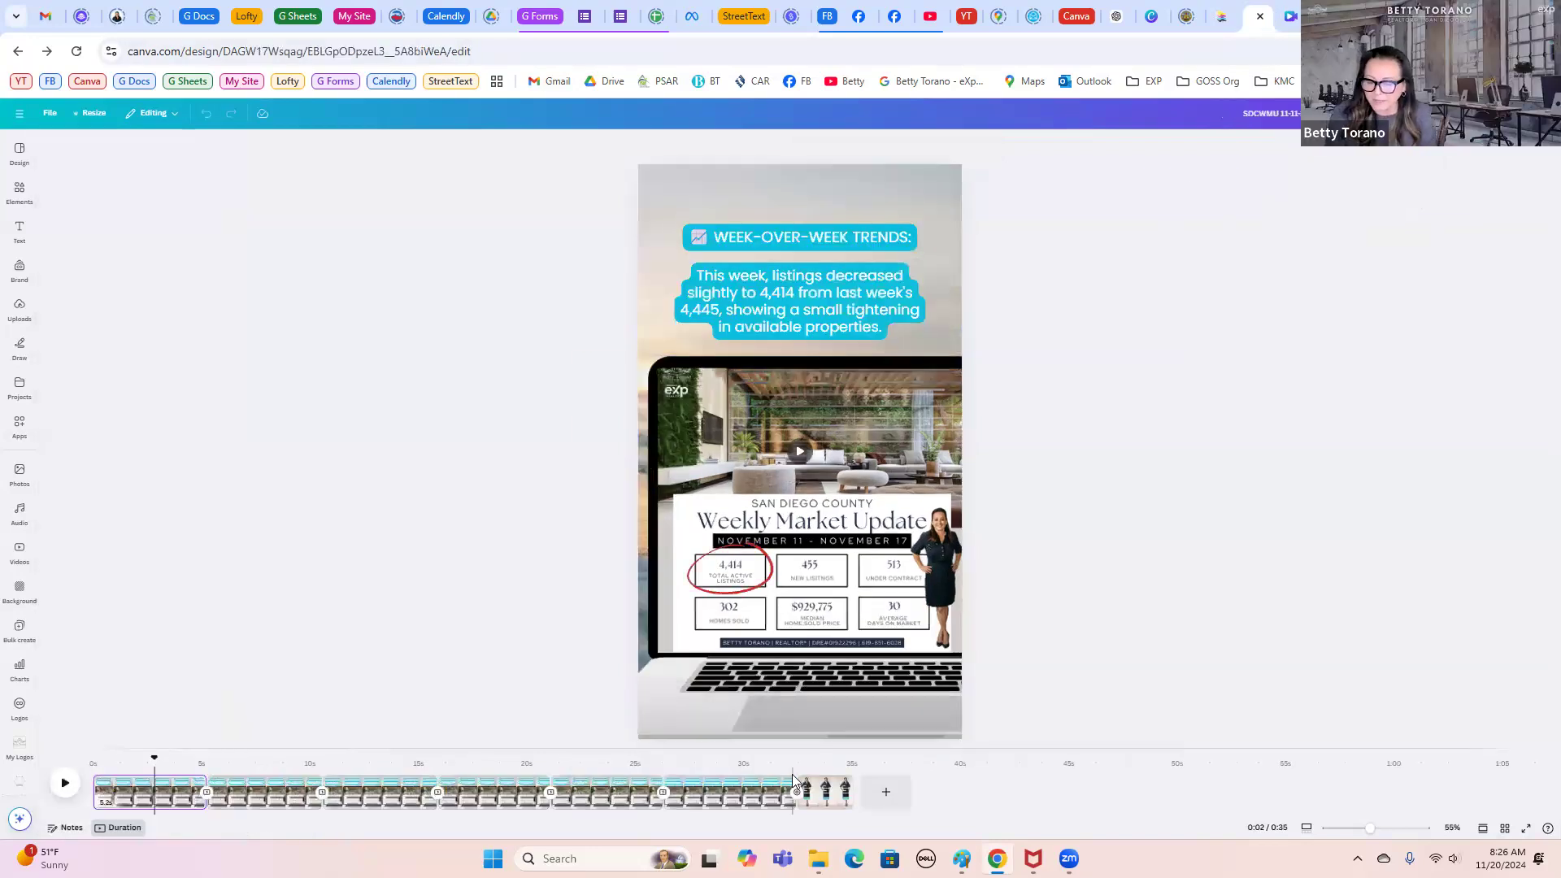
{"action": "left_click", "coordinate": [828, 801]}
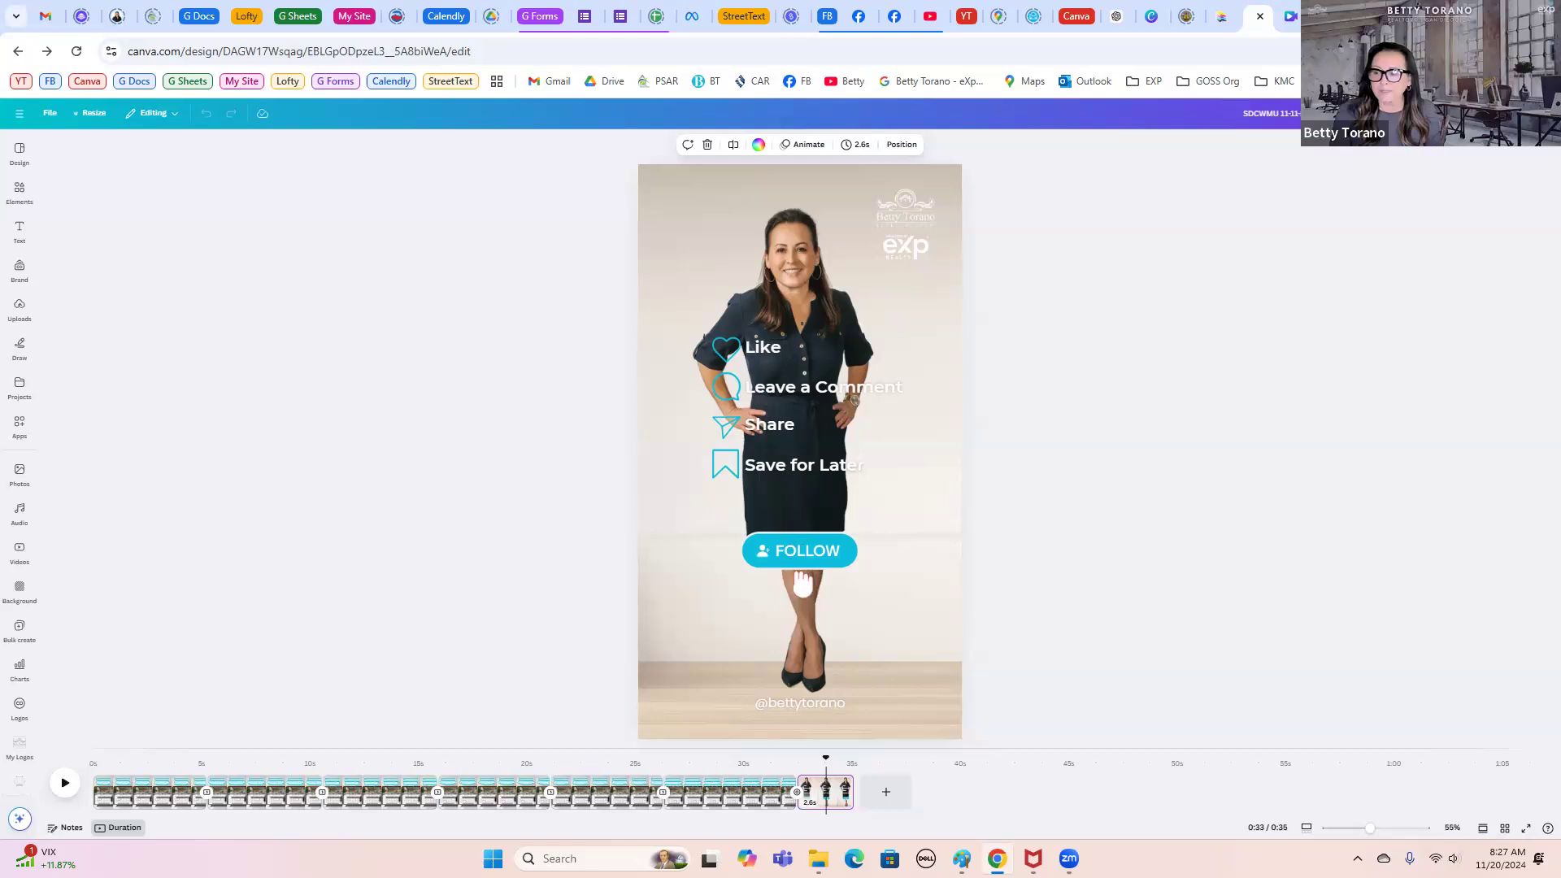
{"action": "key", "text": "ctrl+w"}
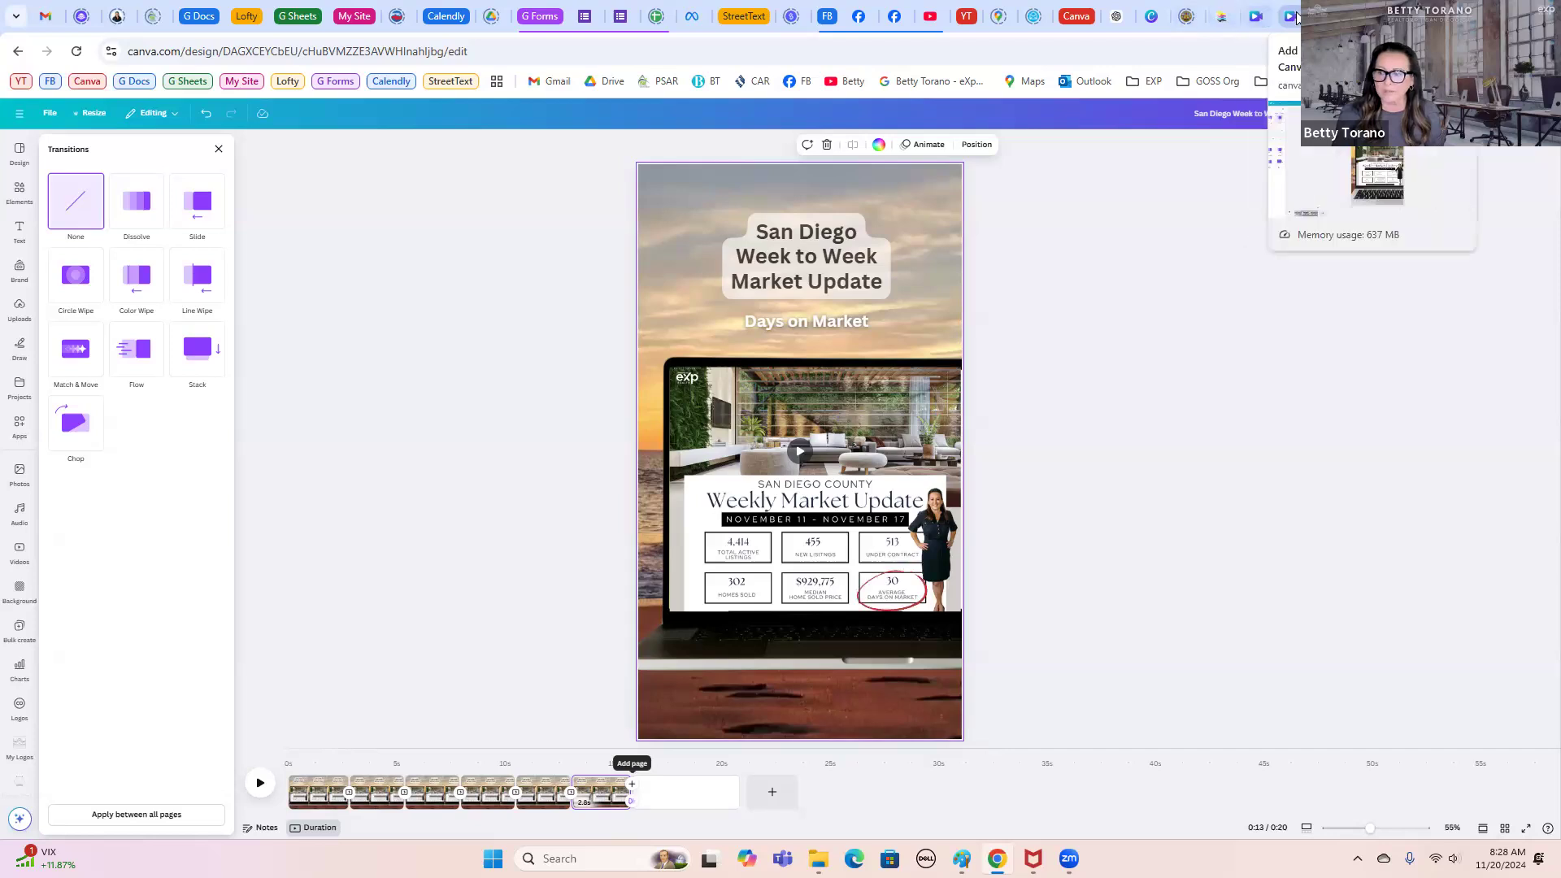
Step: Open the SDCWMU 10-28-11-3 Video design and look over its elements and video templates
{"action": "left_click", "coordinate": [17, 53]}
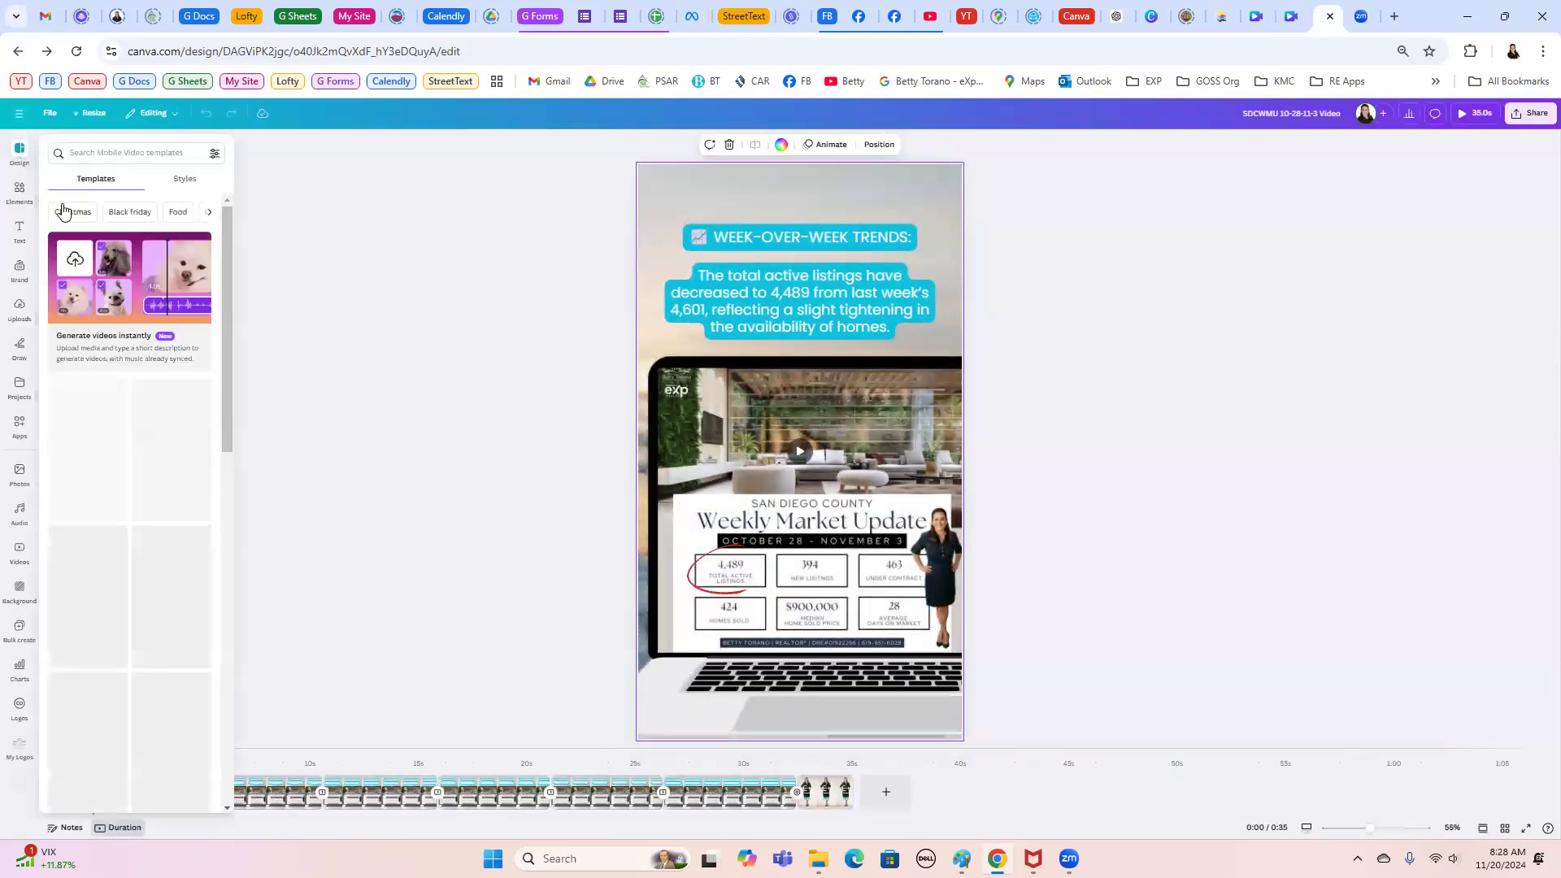
{"action": "left_click", "coordinate": [24, 195]}
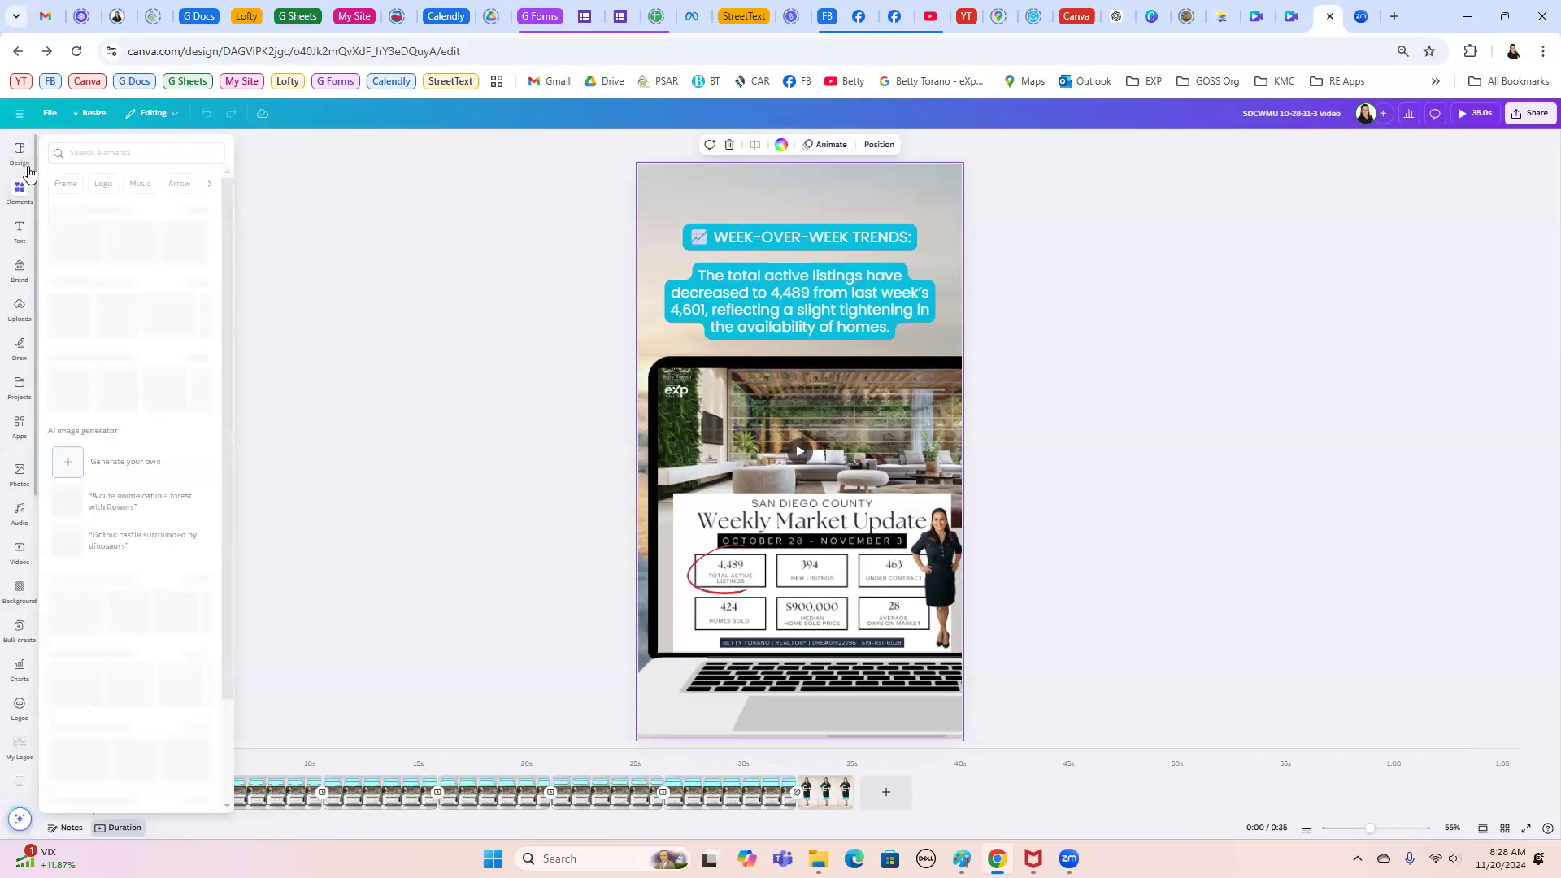
{"action": "left_click", "coordinate": [20, 152]}
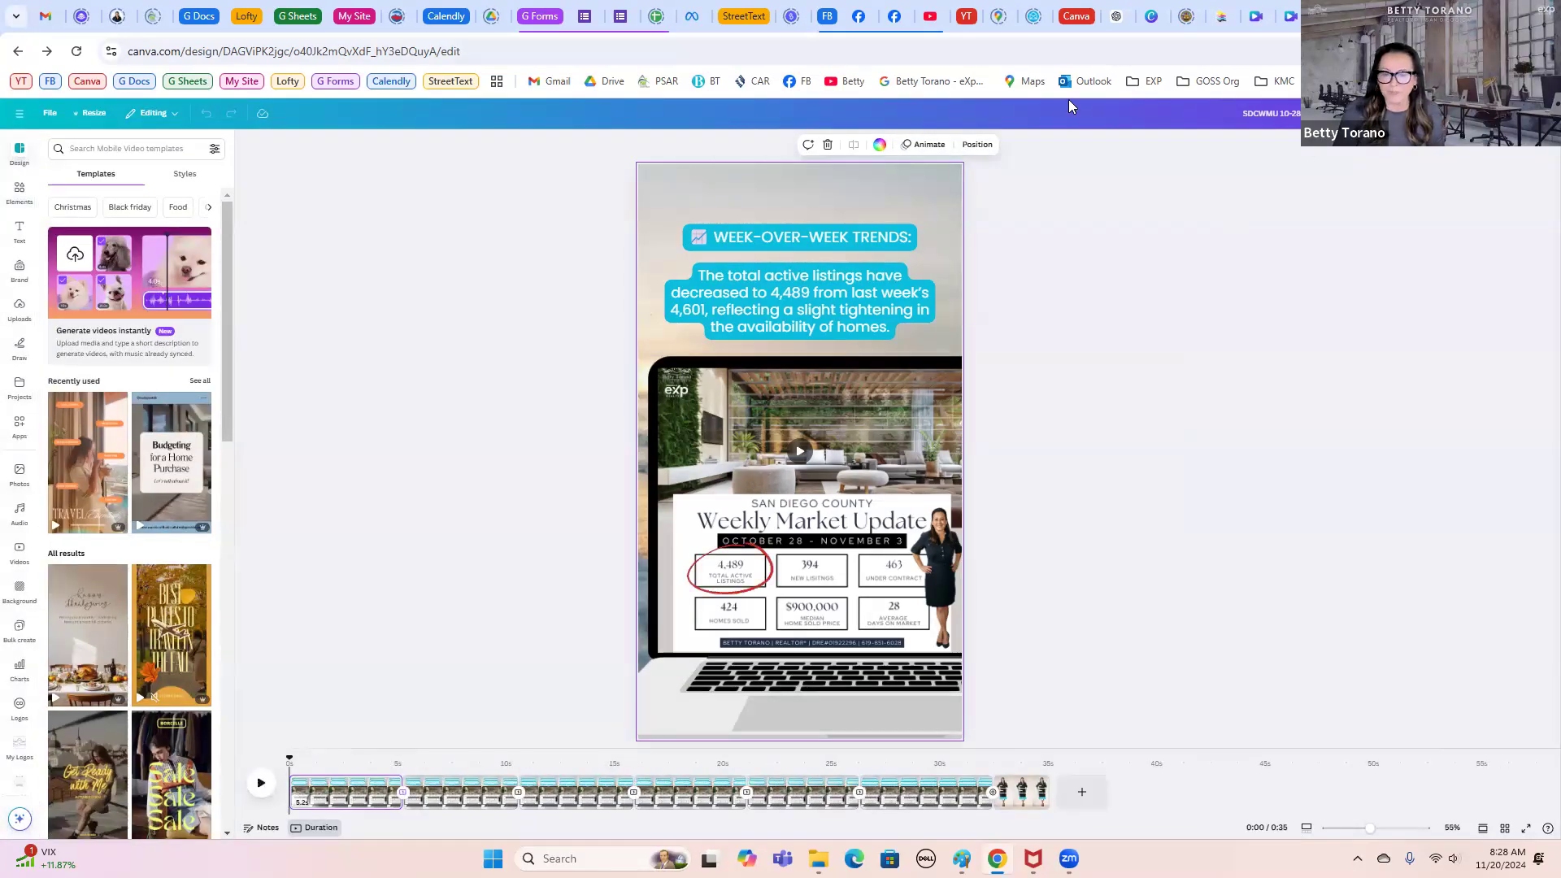
Step: Go to the canva.com home page, make a copy of San Diego Week to Week Market Update, and open the copy
{"action": "key", "text": "ctrl+t"}
{"action": "type", "text": "canva.com"}
{"action": "key", "text": "Return"}
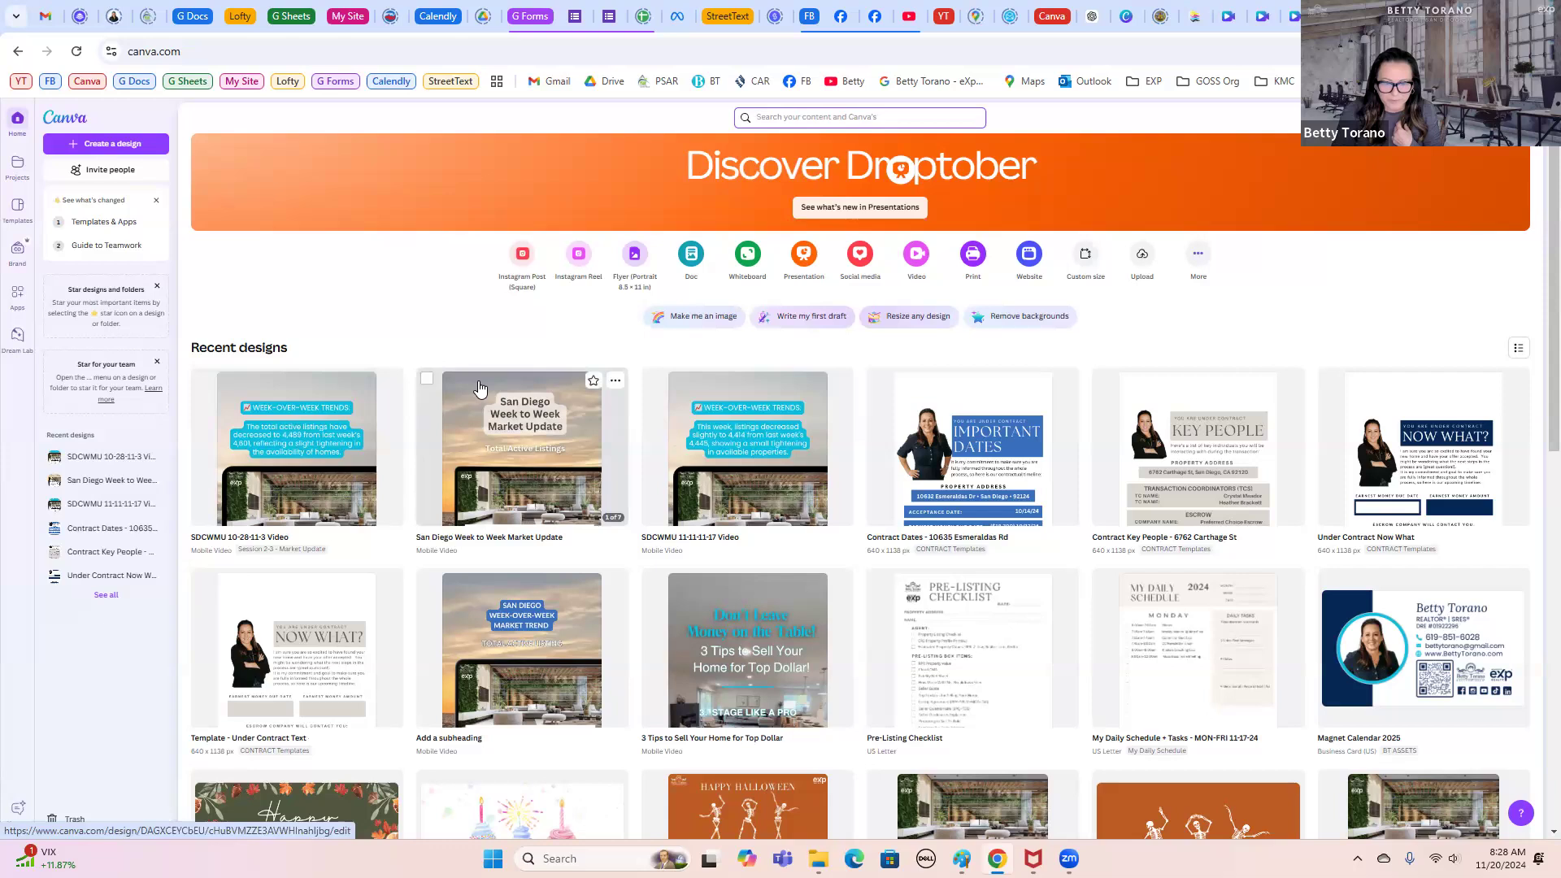
{"action": "left_click", "coordinate": [614, 382]}
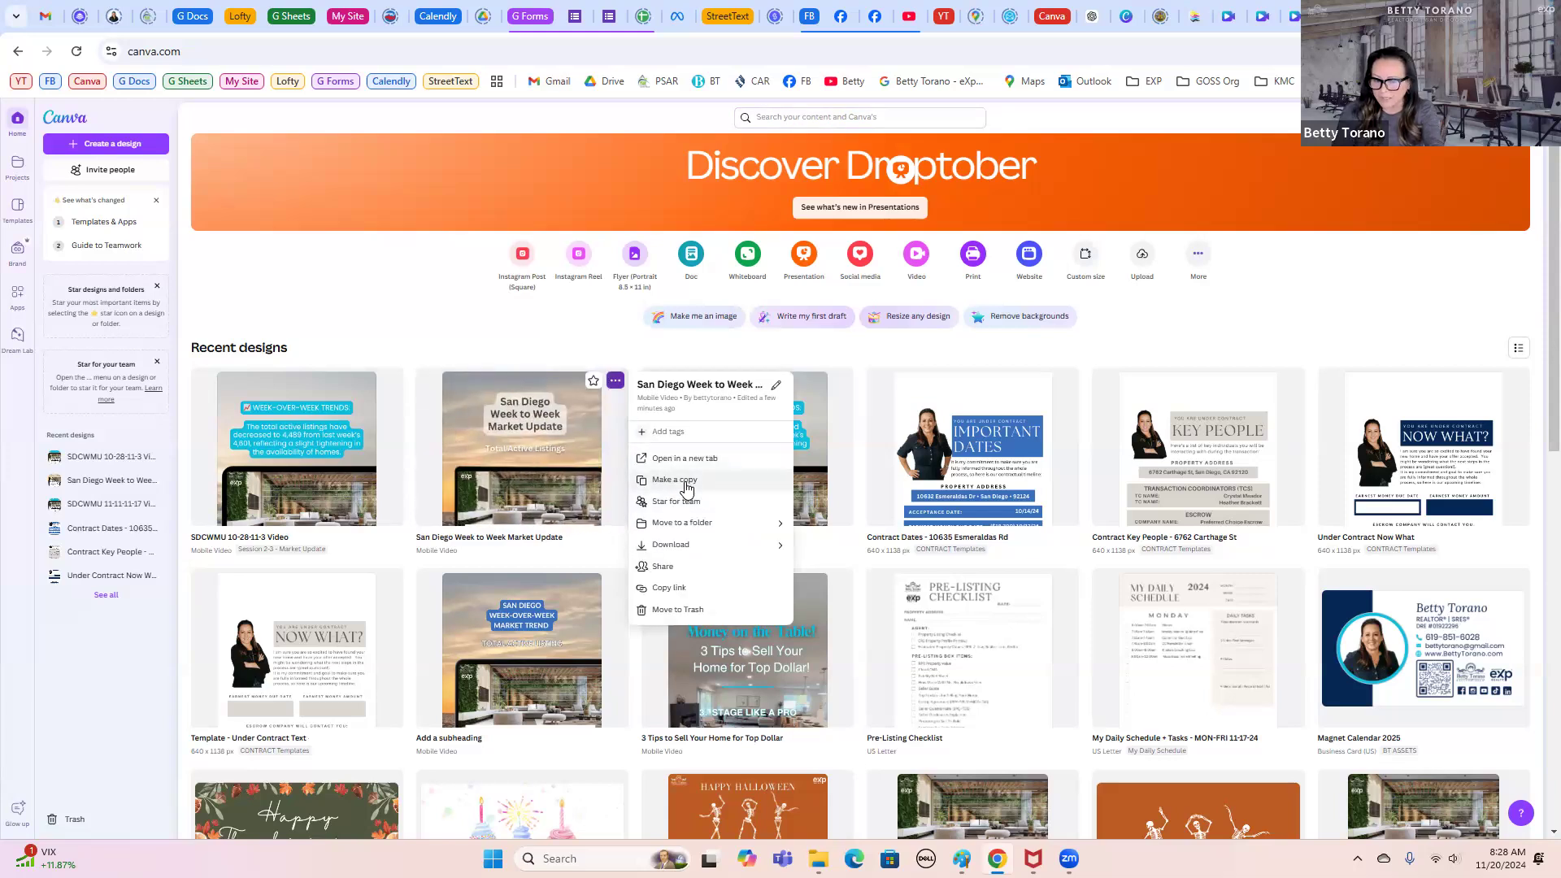
{"action": "left_click", "coordinate": [685, 482]}
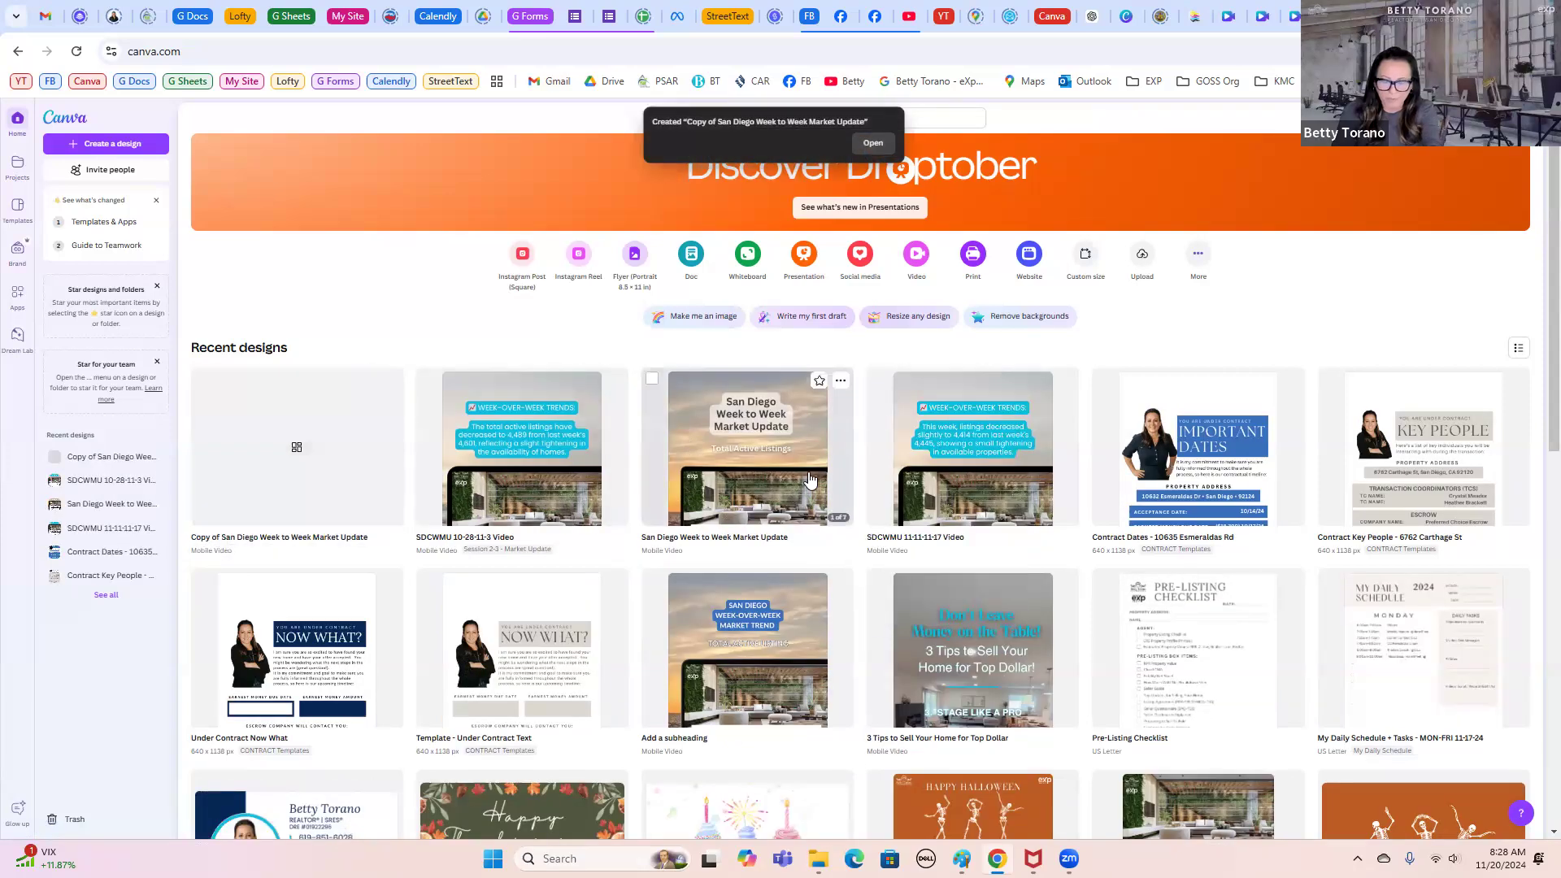
{"action": "left_click", "coordinate": [301, 407]}
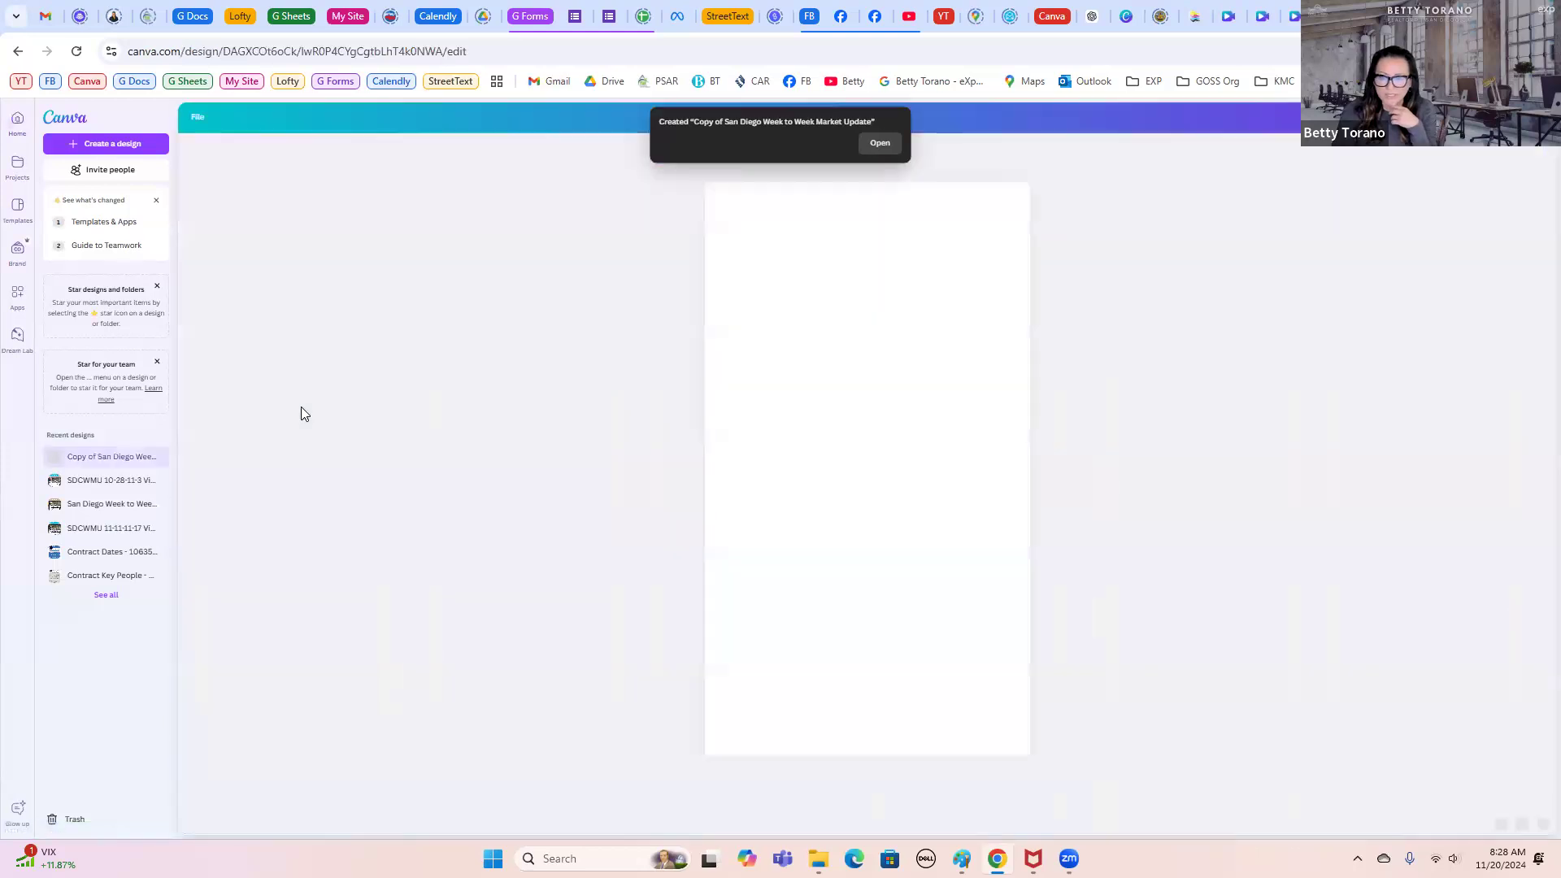